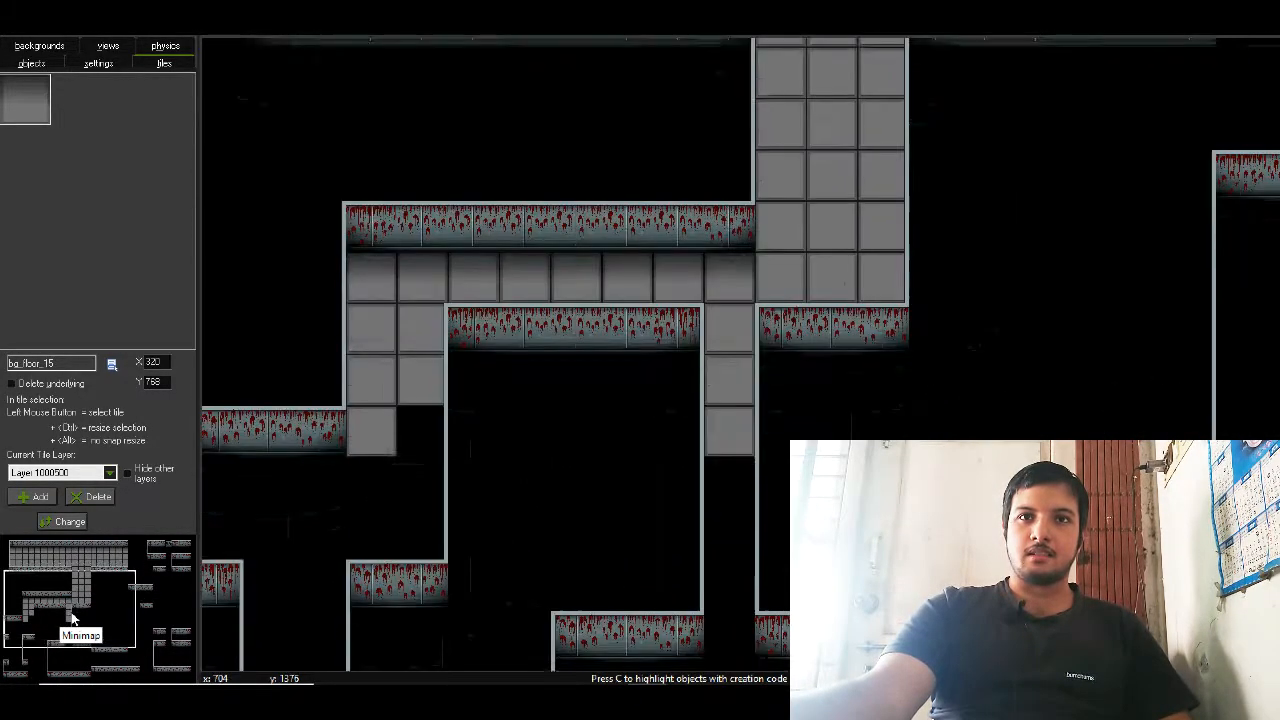
- Look through the background tileset list and pick bg_floor_15 as the tile to place
left_click_drag(103, 609, 55, 632)
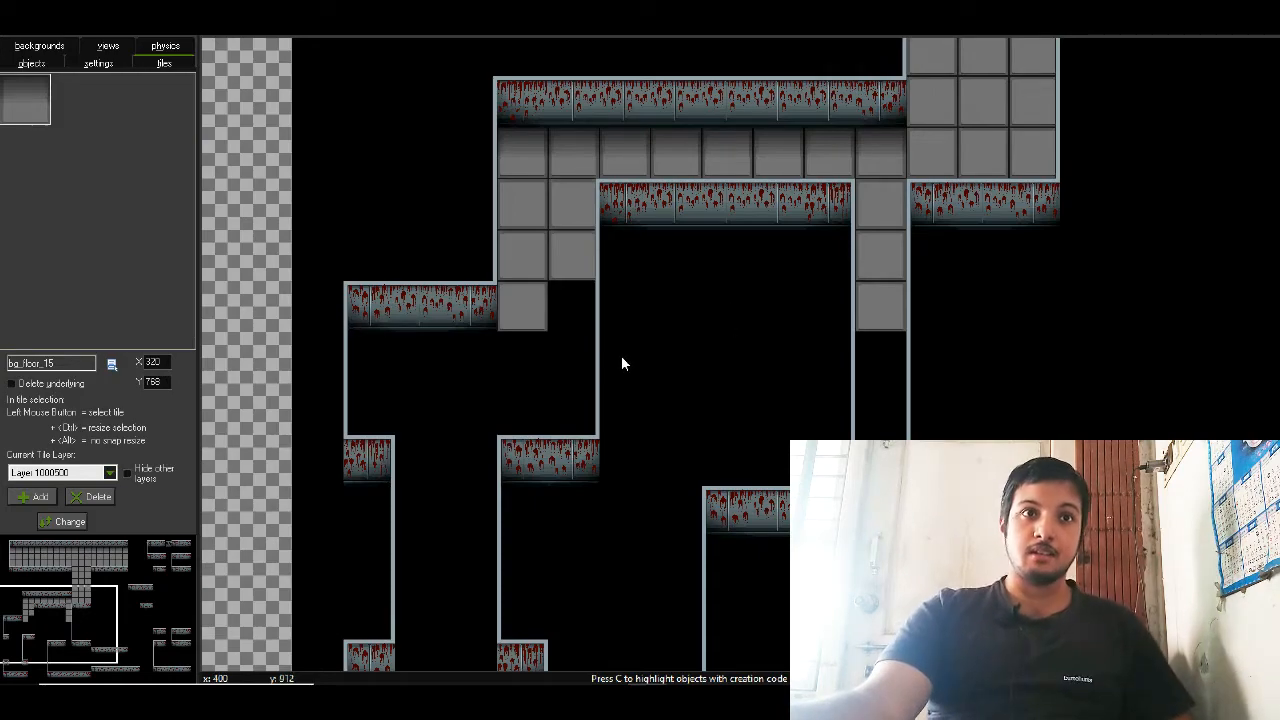
left_click(111, 366)
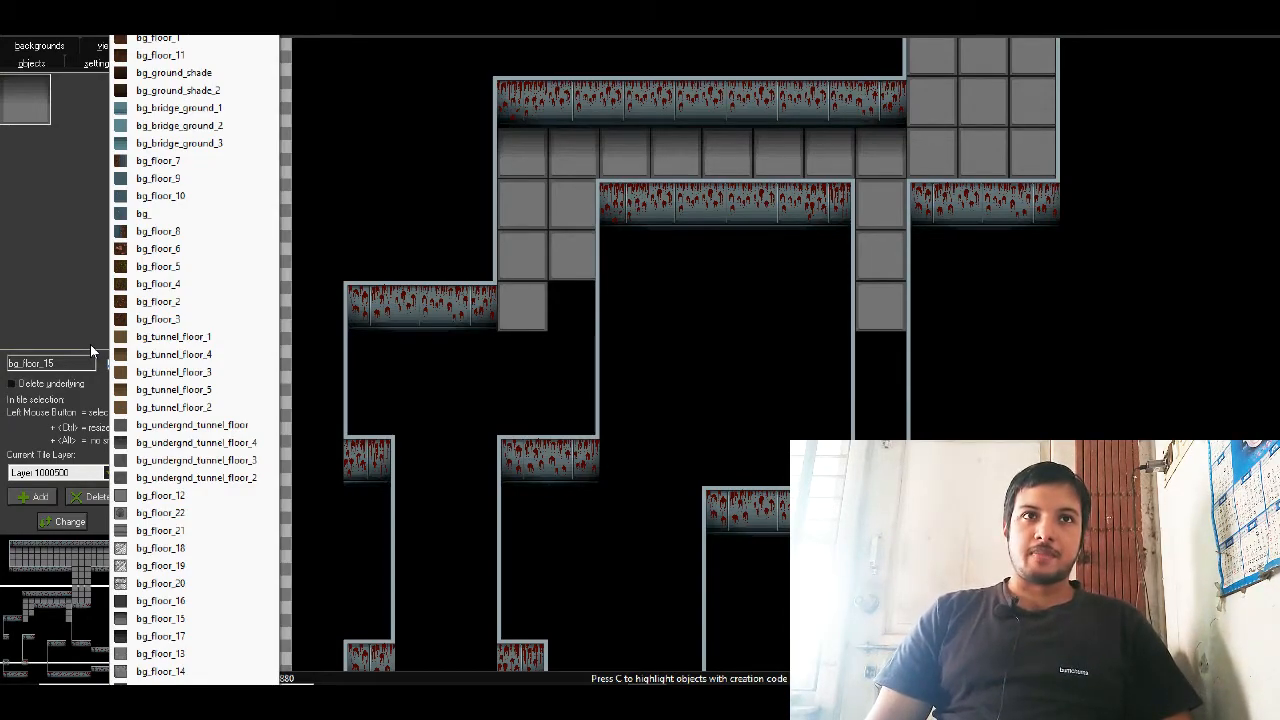
key("Down")
key("Down")
key("Down")
key("Down")
key("Down")
key("Down")
key("Down")
key("Down")
key("Down")
key("Down")
key("Down")
key("Down")
key("Down")
key("Down")
key("Down")
key("Down")
key("Down")
key("Down")
key("Down")
key("Down")
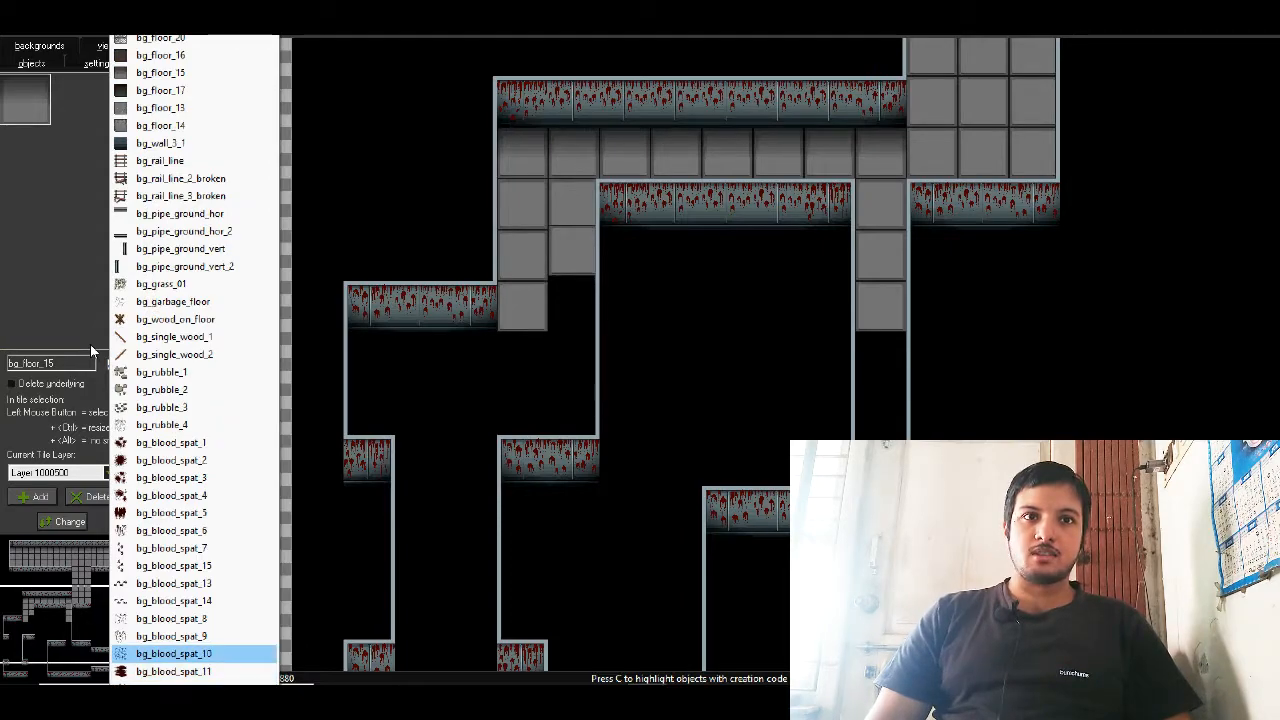
key("Up")
key("Up")
key("Up")
key("Up")
key("Up")
key("Up")
key("Up")
key("Up")
key("Up")
key("Up")
key("Up")
key("Up")
key("Up")
key("Up")
key("Up")
key("Up")
key("Up")
key("Up")
key("Up")
key("Up")
key("Up")
key("Up")
key("Up")
key("Up")
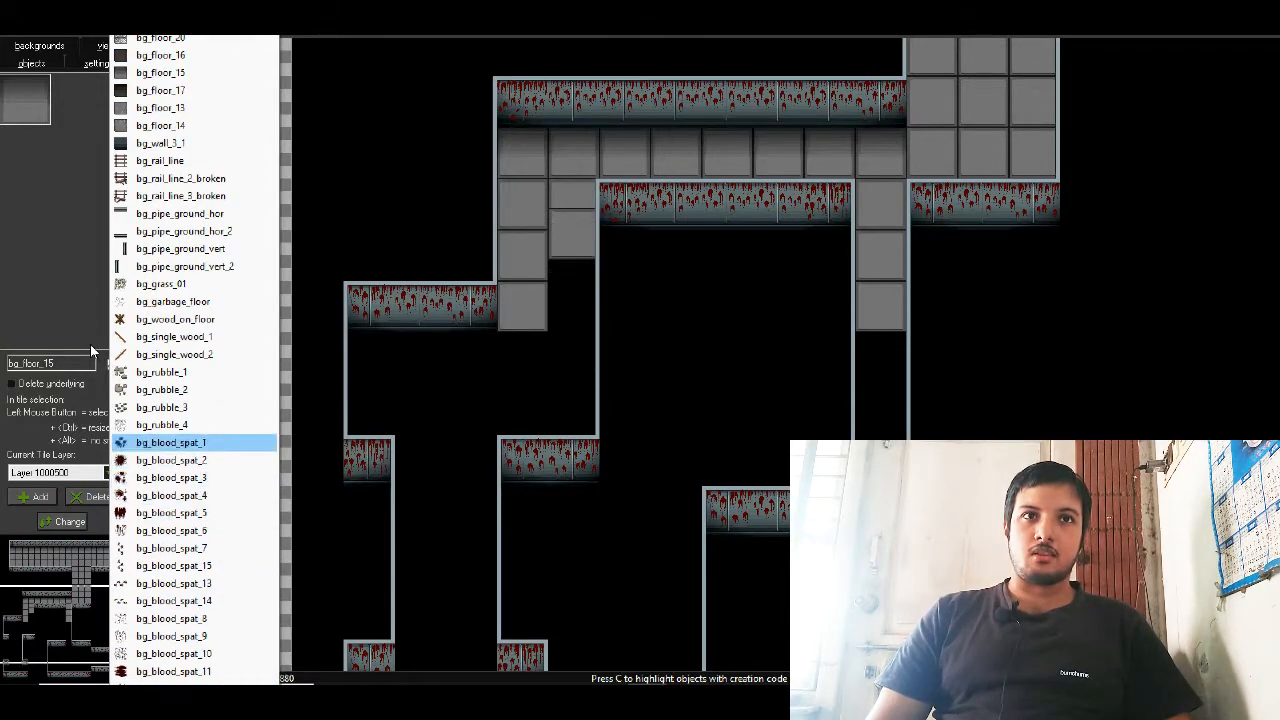
key("Up")
key("Up")
key("Up")
key("Up")
key("Up")
key("Up")
key("Up")
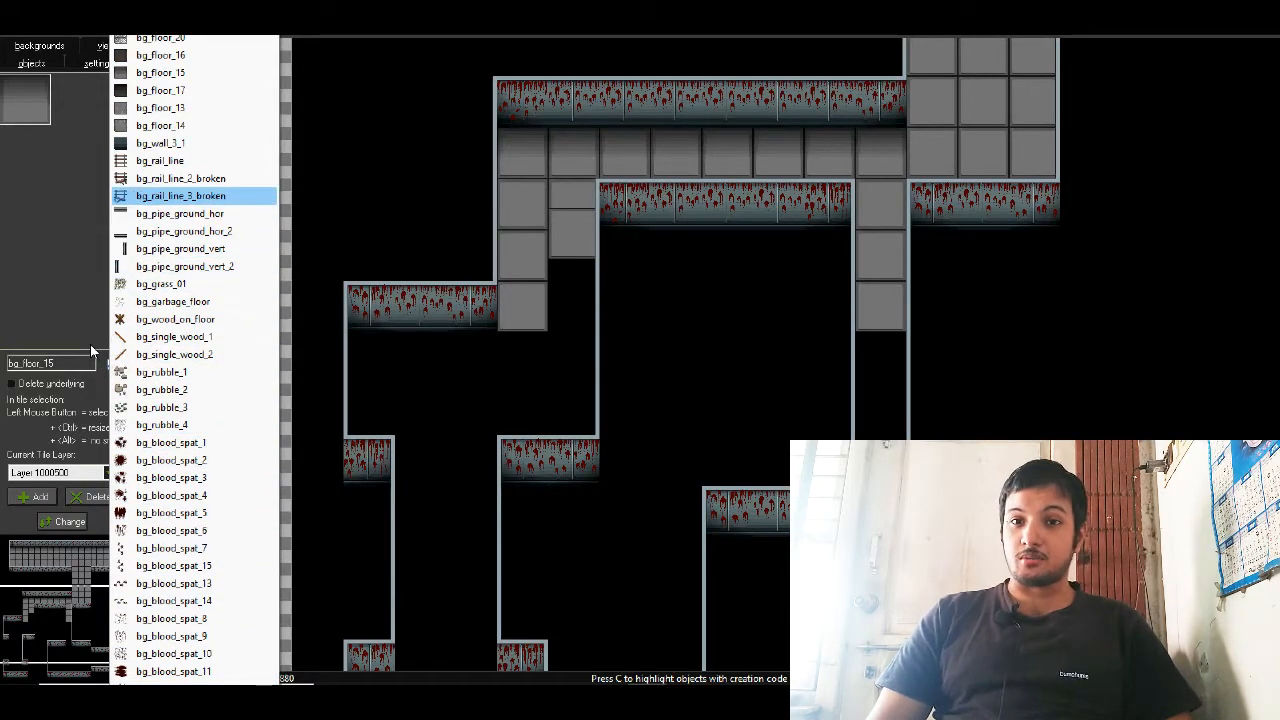
key("Down")
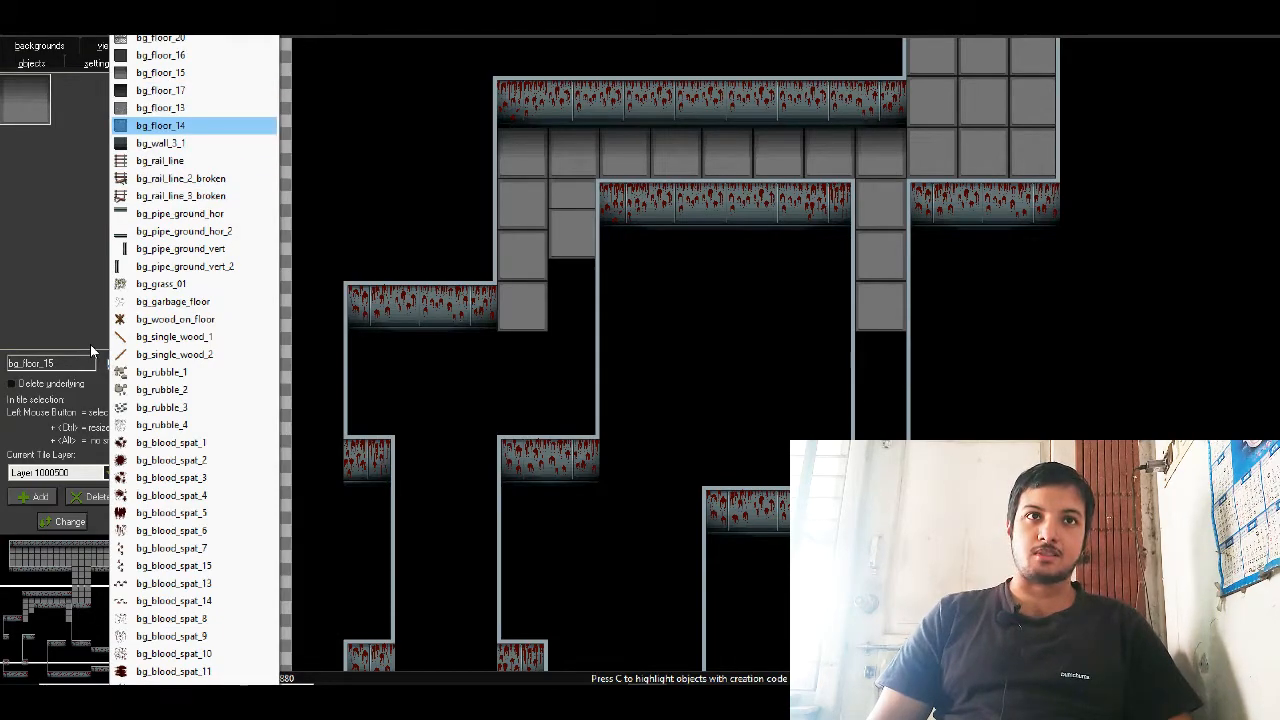
key("Up")
key("Up")
key("Up")
key("Up")
key("Down")
key("Down")
key("Down")
key("Down")
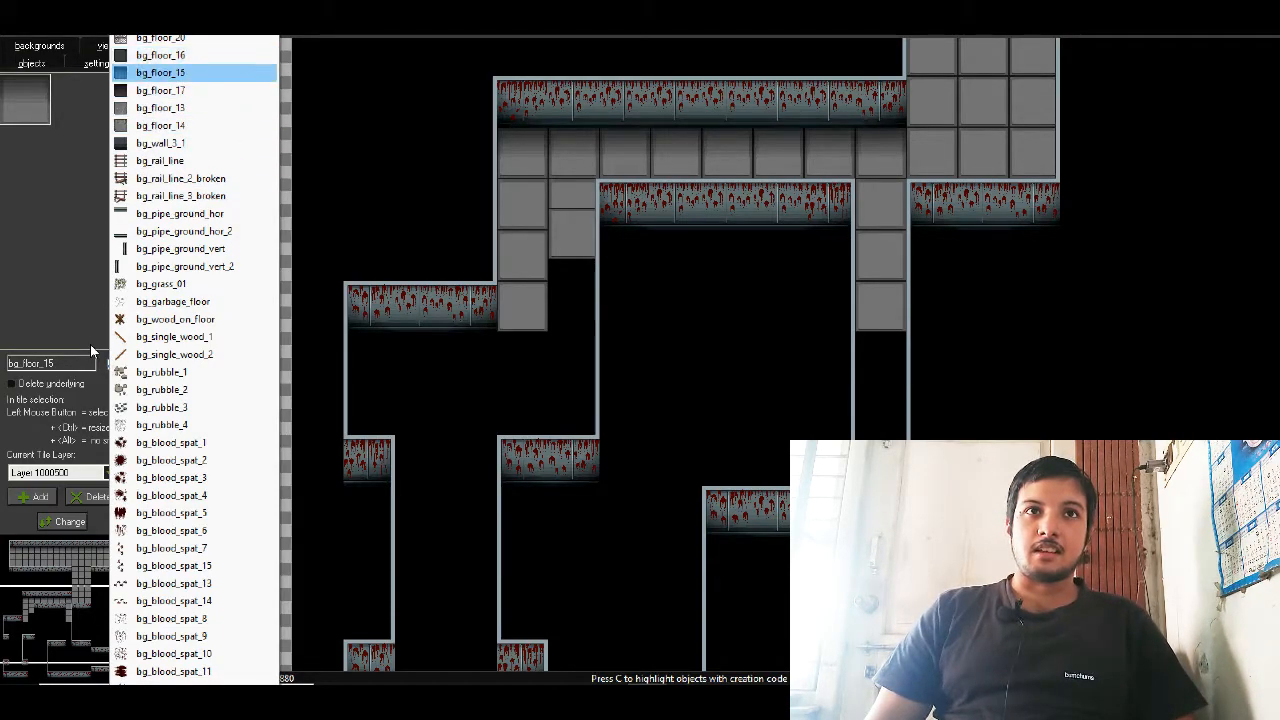
key("Up")
key("Up")
key("Up")
key("Up")
key("Down")
key("Down")
key("Up")
key("Return")
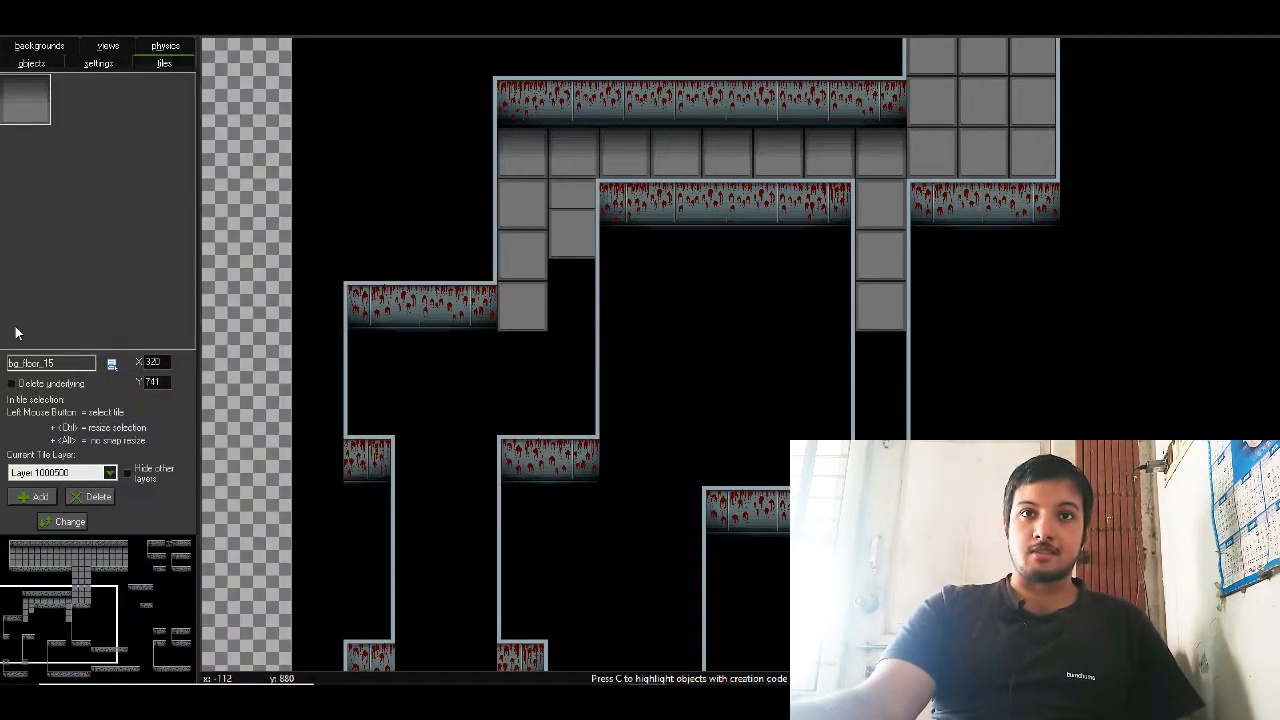
- Place three bg_floor_15 tiles under the upper wall of the far-west room, from x 64 to 192 at y 896
left_click(349, 342)
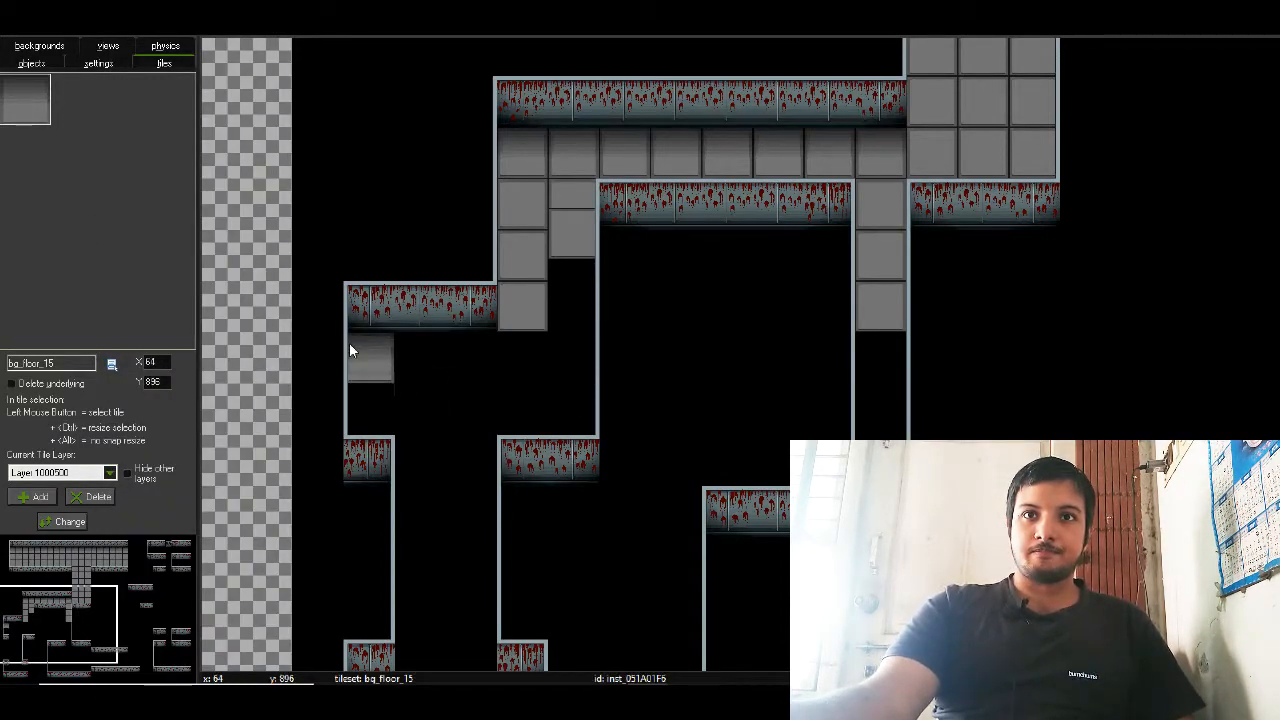
left_click(411, 342)
left_click(466, 347)
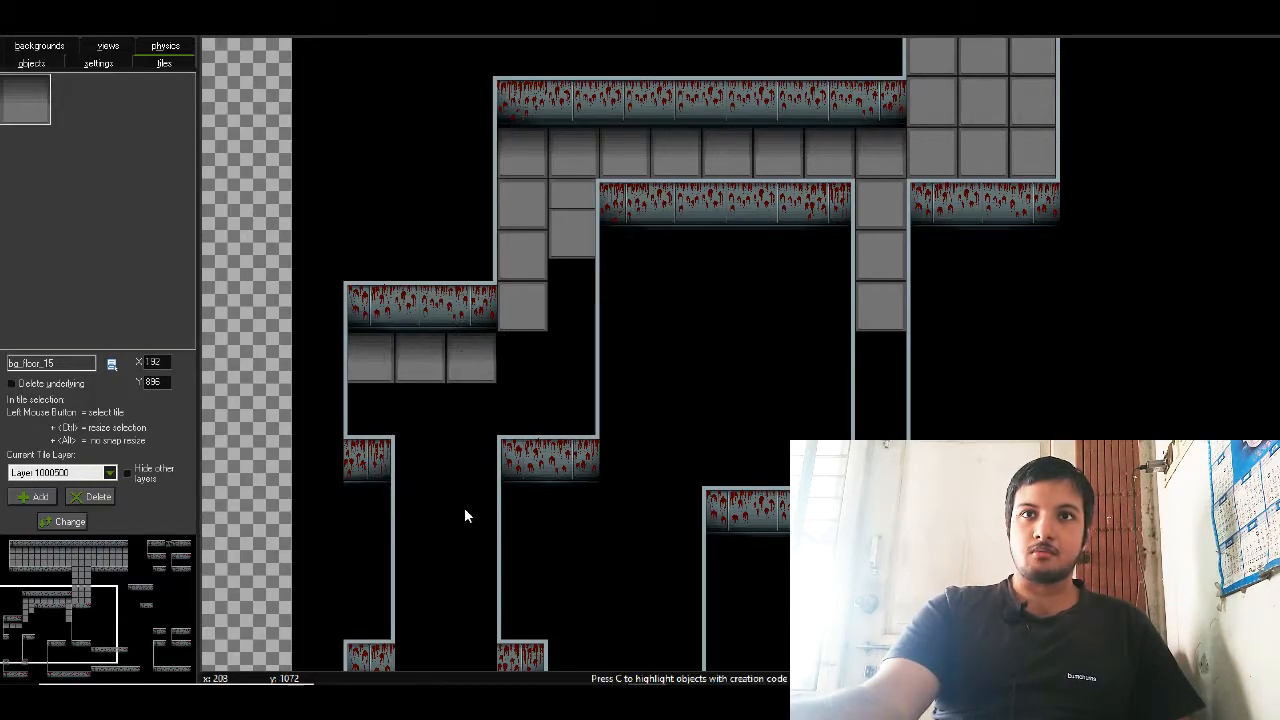
left_click_drag(589, 250, 557, 239)
- Place a bg_floor_15 tile under each of the two short walls in the southwest room, at x 64 and x 256, y 1344
left_click_drag(56, 588, 66, 656)
left_click(247, 433)
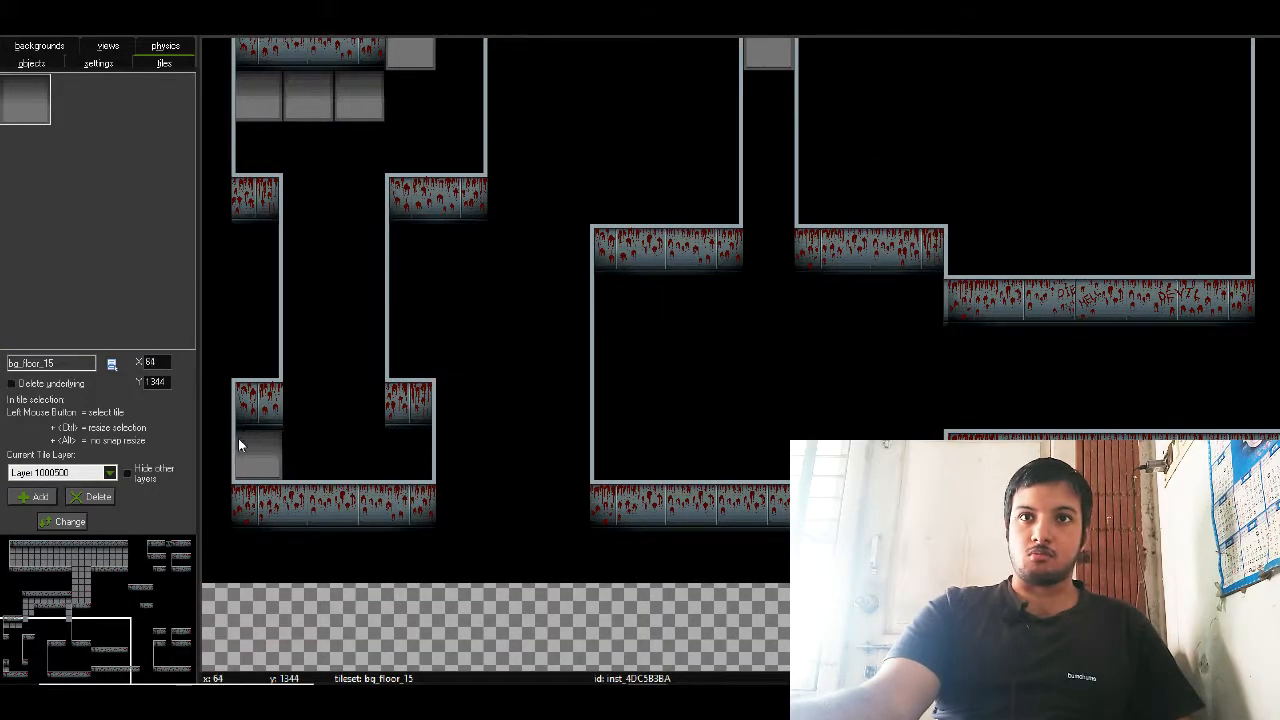
left_click(410, 434)
- Place three bg_floor_15 tiles under each wall segment beside the vertical corridor's lower opening, at y 1152
left_click_drag(655, 278, 598, 282)
left_click(666, 285)
left_click(699, 282)
left_click_drag(777, 292, 802, 283)
left_click(853, 281)
left_click(874, 299)
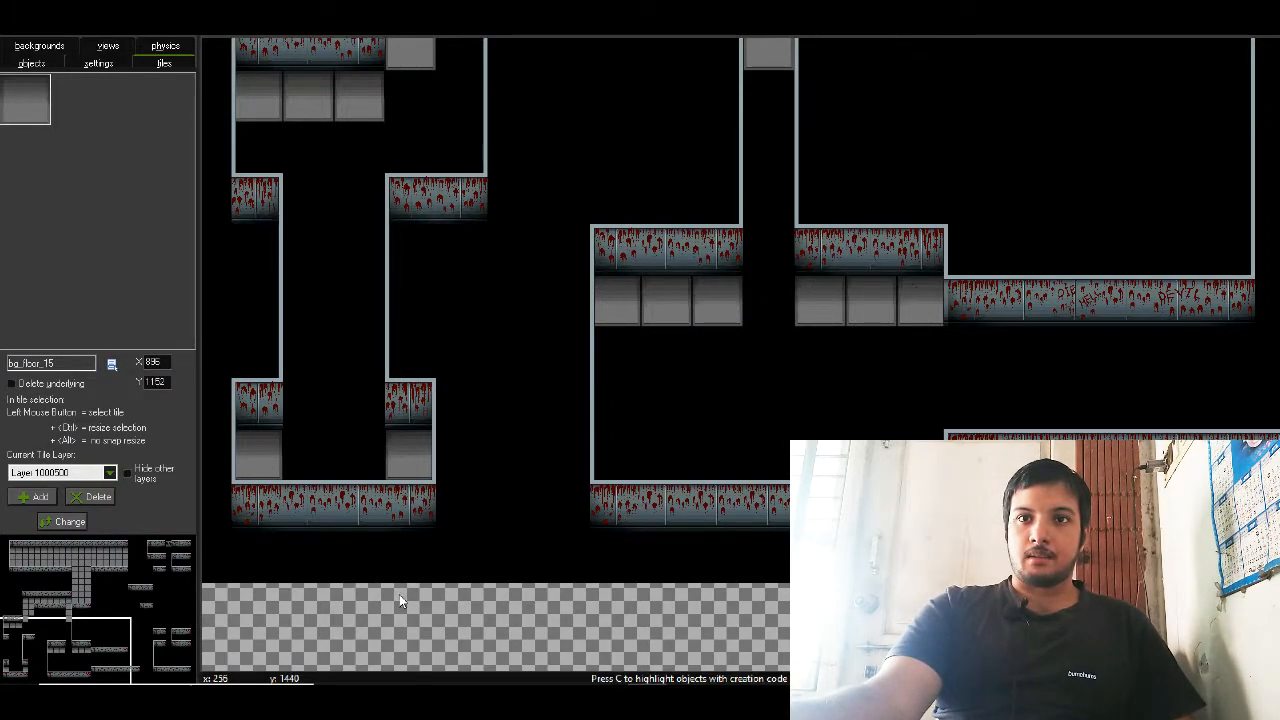
- Lay rows of bg_floor_15 tiles beneath the wall marked DEVIL and, from x 1344 at y 576, beneath the four-tile-wide wall
left_click_drag(54, 630, 109, 638)
left_click_drag(590, 484, 868, 488, "shift")
left_click_drag(120, 626, 453, 432)
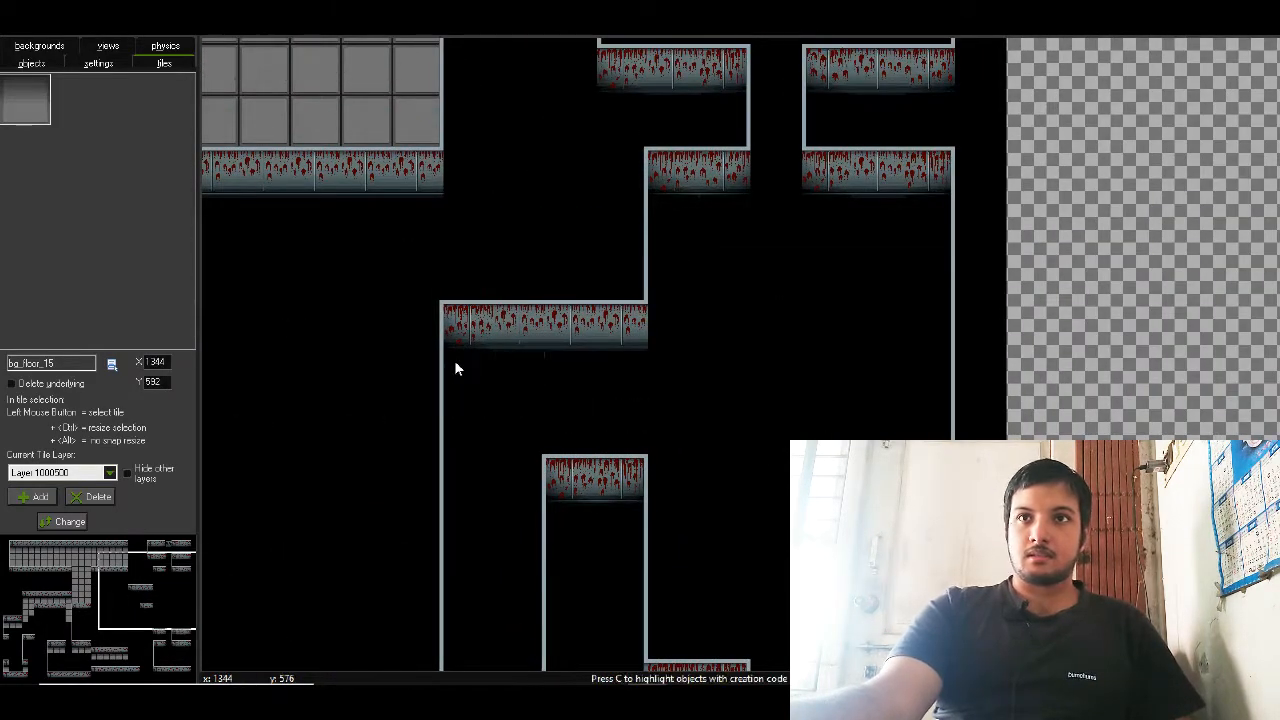
left_click_drag(455, 368, 640, 352, "shift")
- Place bg_floor_15 tiles under the eastern room's two upper walls at y 384, two from x 1600 and three from x 1792
left_click(660, 205)
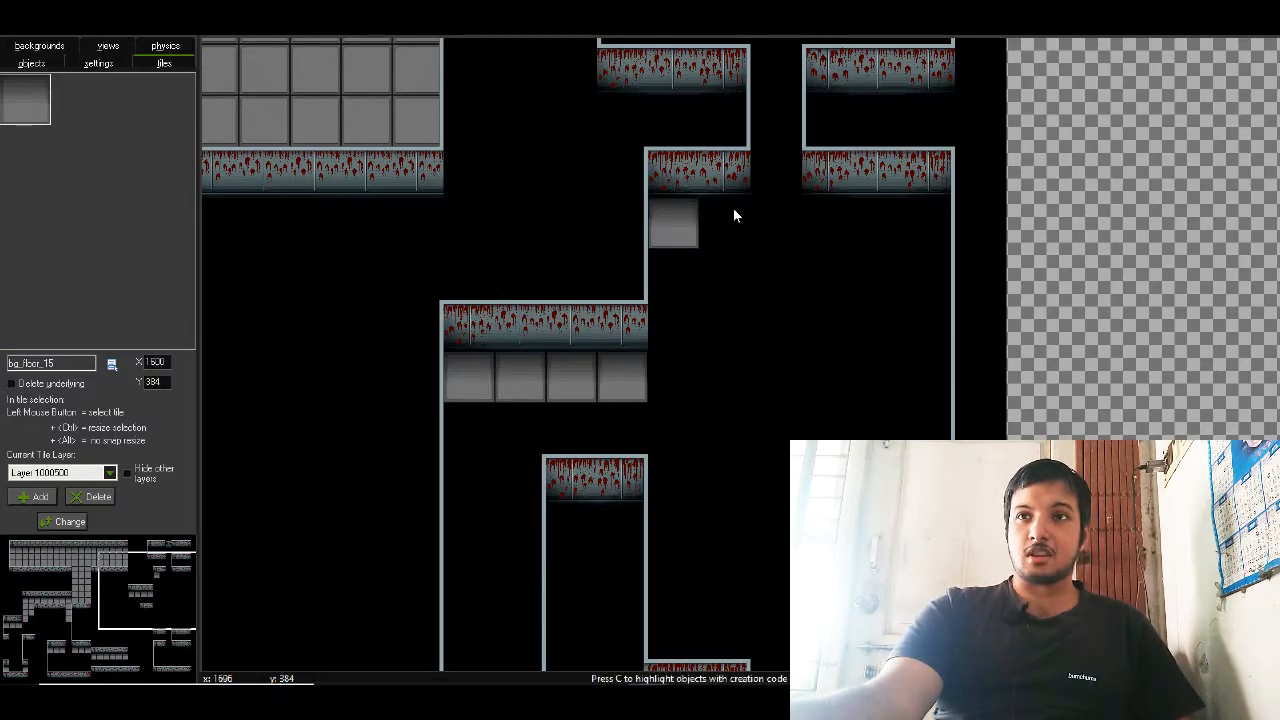
left_click(710, 207)
left_click(849, 211)
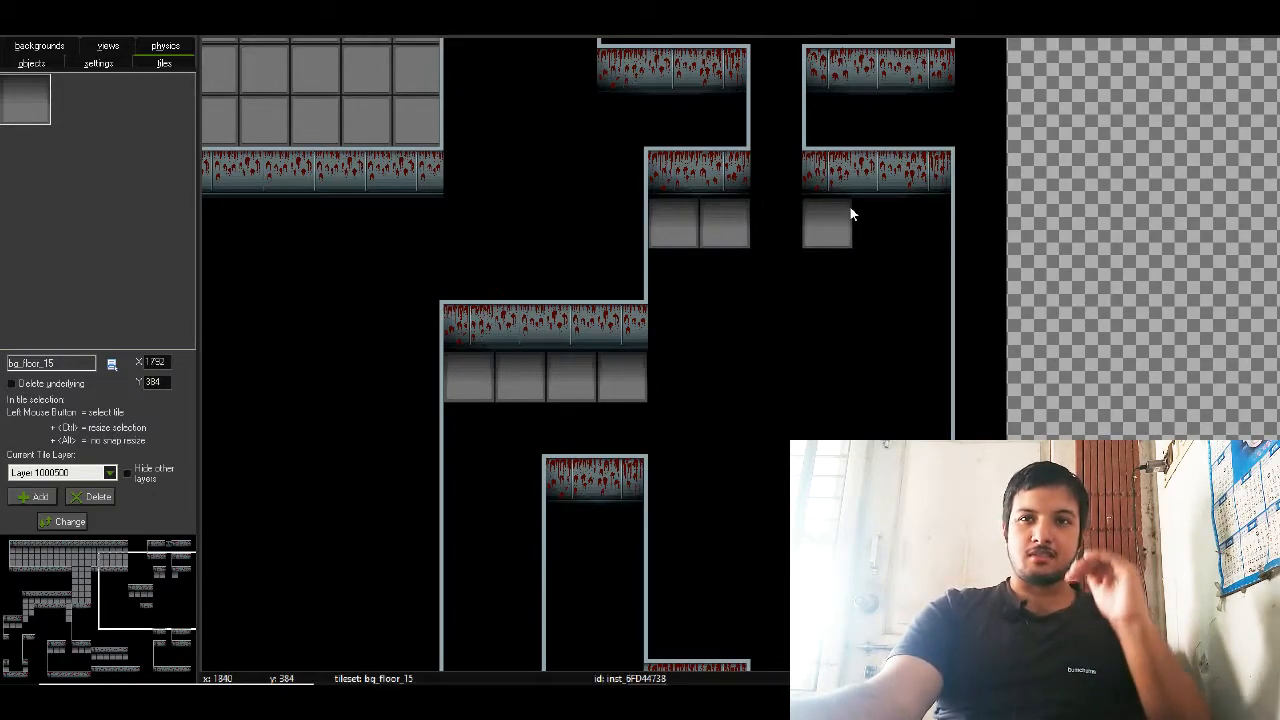
left_click(857, 209)
left_click(906, 210)
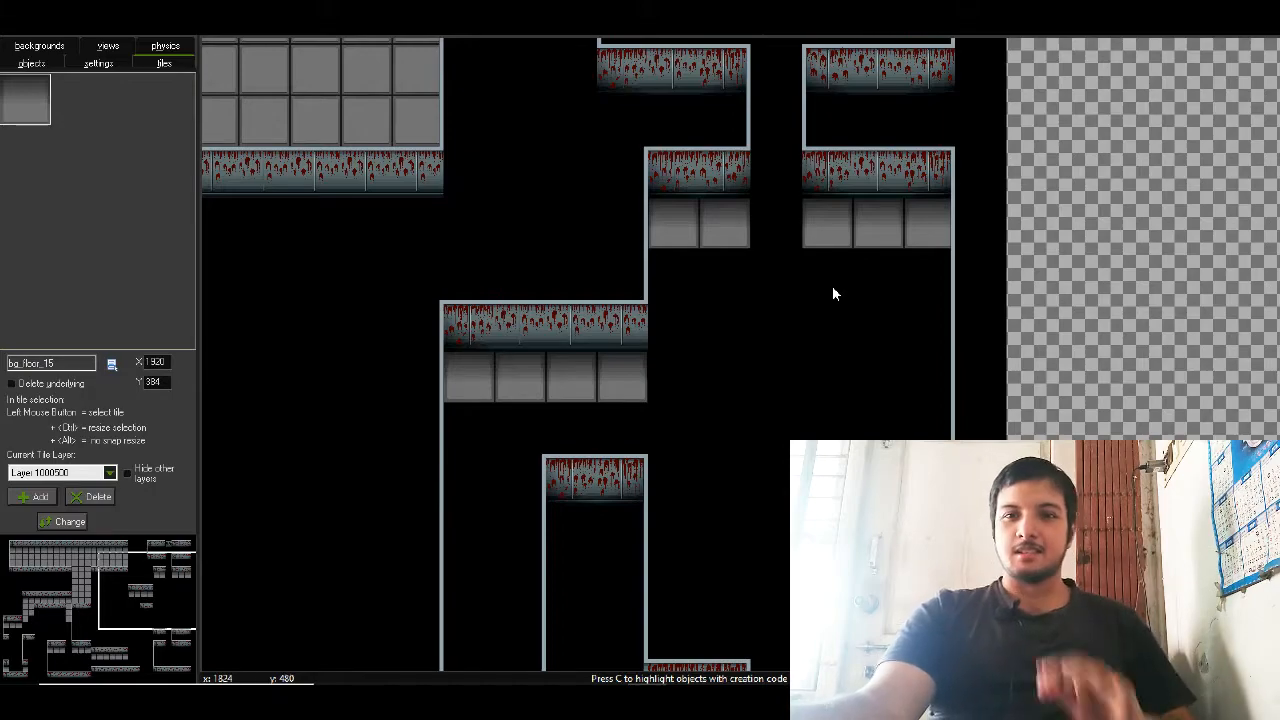
- Place bg_floor_15 tiles under the southeast room's two upper walls at y 1152, two from x 1600 and three from x 1792
left_click_drag(101, 637, 176, 641)
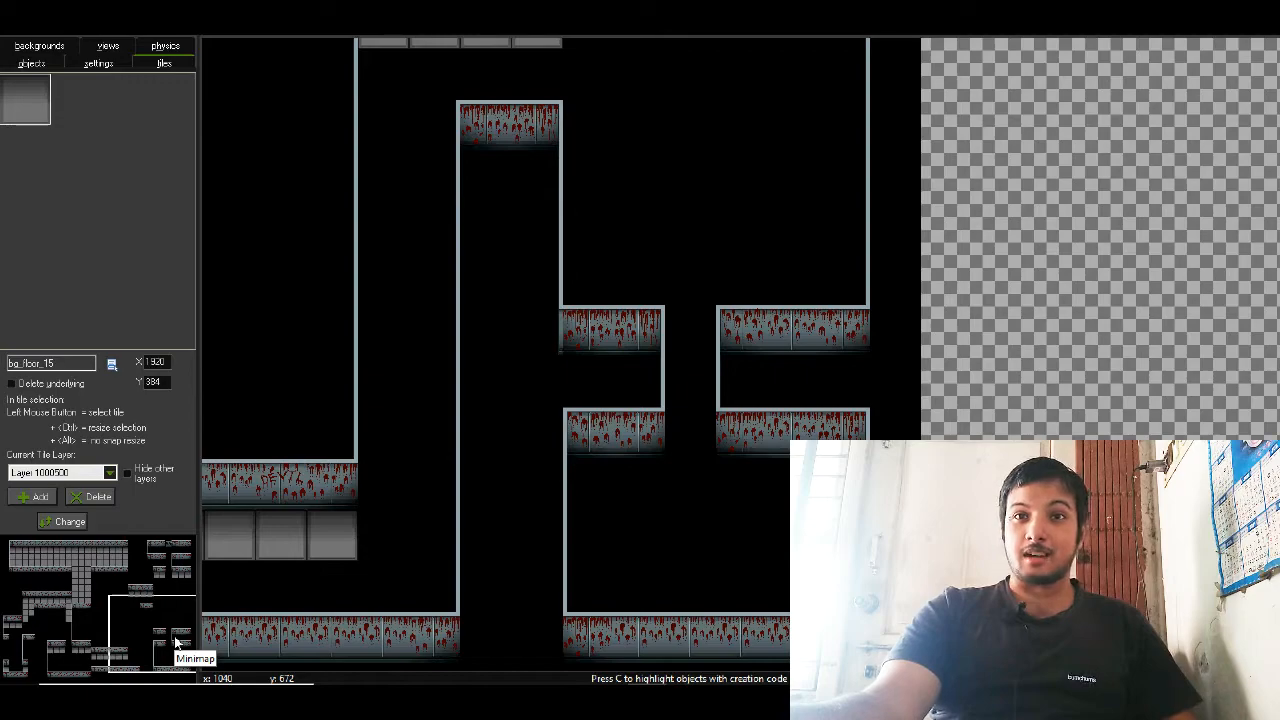
left_click_drag(569, 477, 568, 464)
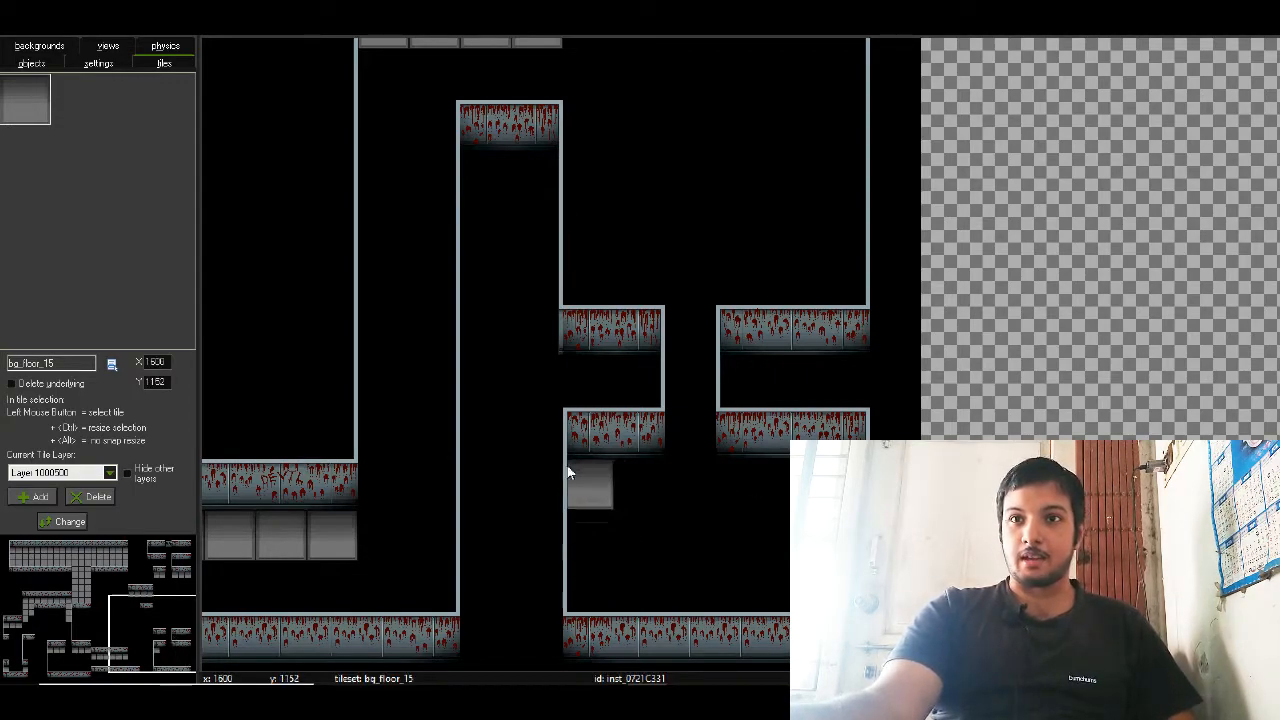
left_click(621, 464)
left_click_drag(734, 474, 742, 468)
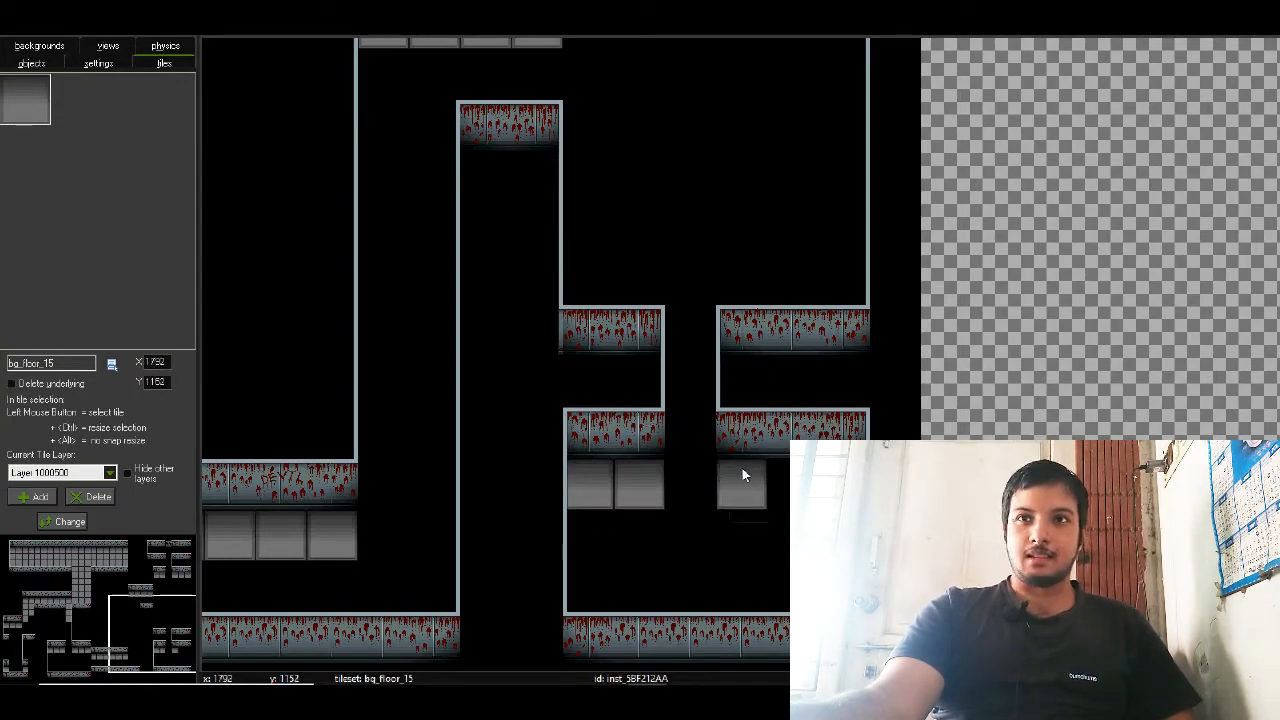
left_click(776, 468)
left_click(826, 470)
- Place three bg_floor_15 tiles under the northeast room's wall on each side of the door, at y 128
left_click_drag(150, 588, 177, 564)
left_click(513, 213)
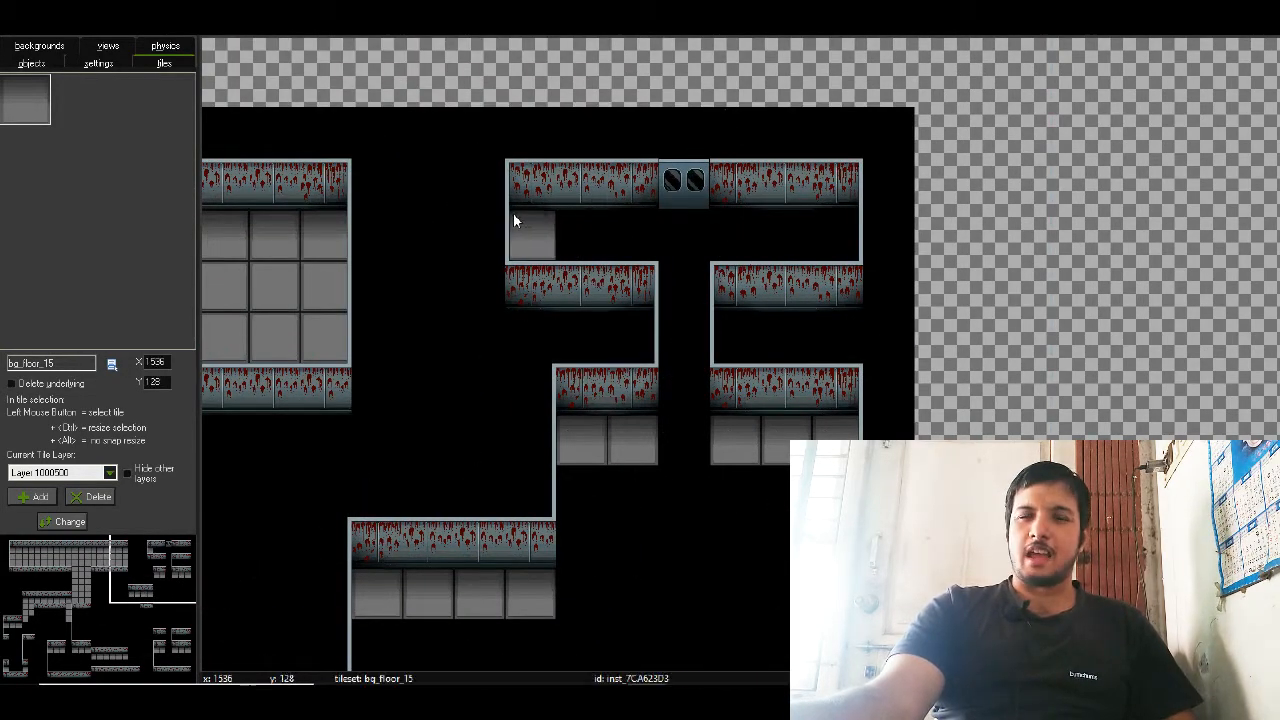
left_click(567, 214)
left_click(620, 215)
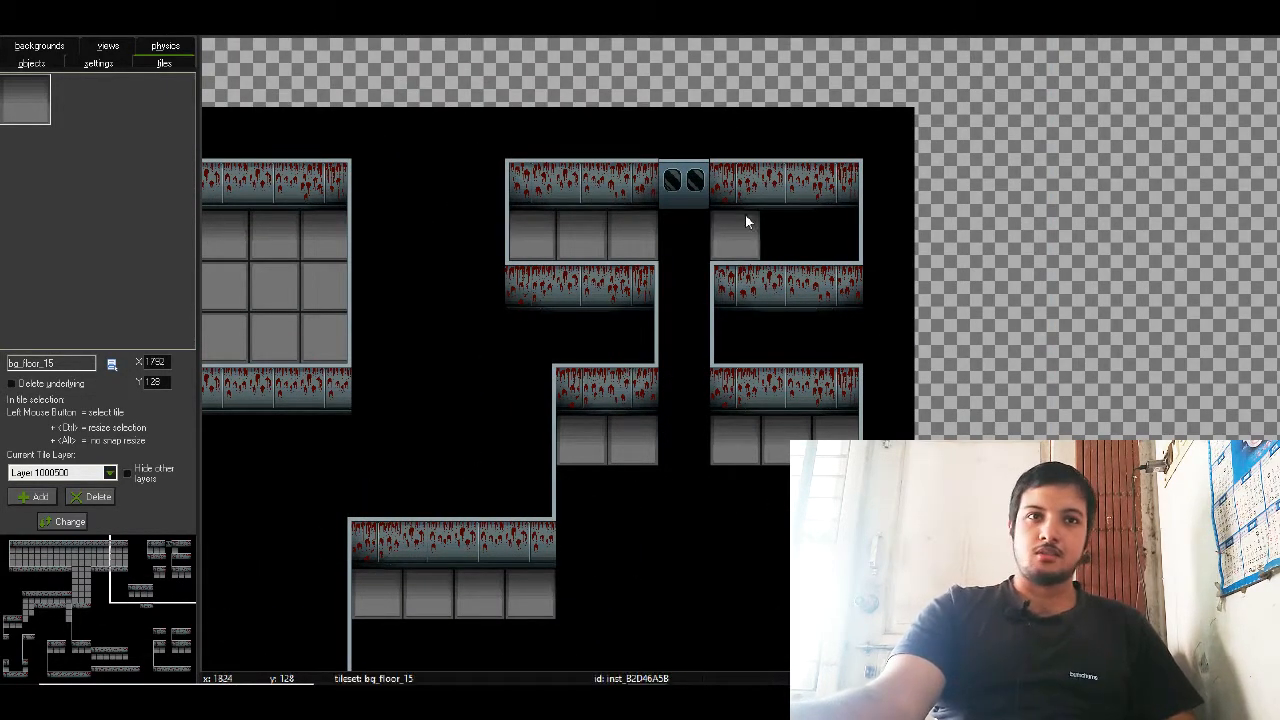
left_click(775, 215)
left_click(816, 222)
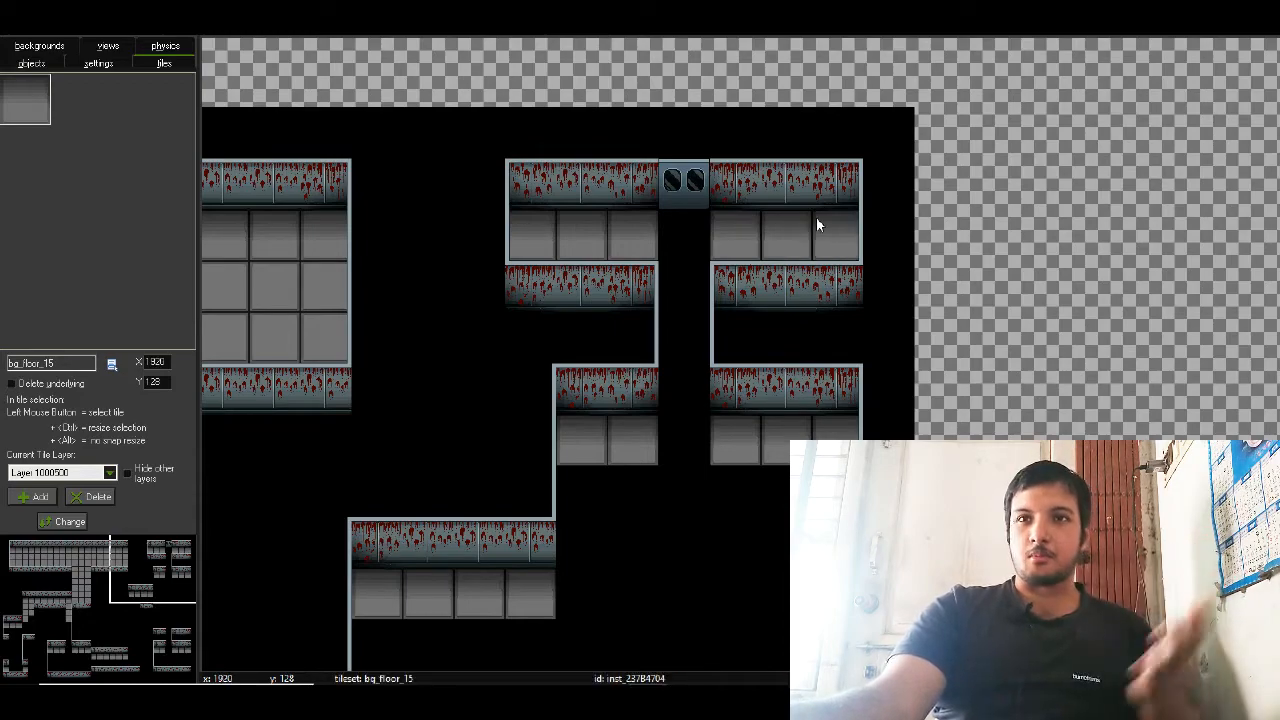
- Look through the list of backgrounds and choose the plain bg_floor_12 as the tile to place
left_click(112, 365)
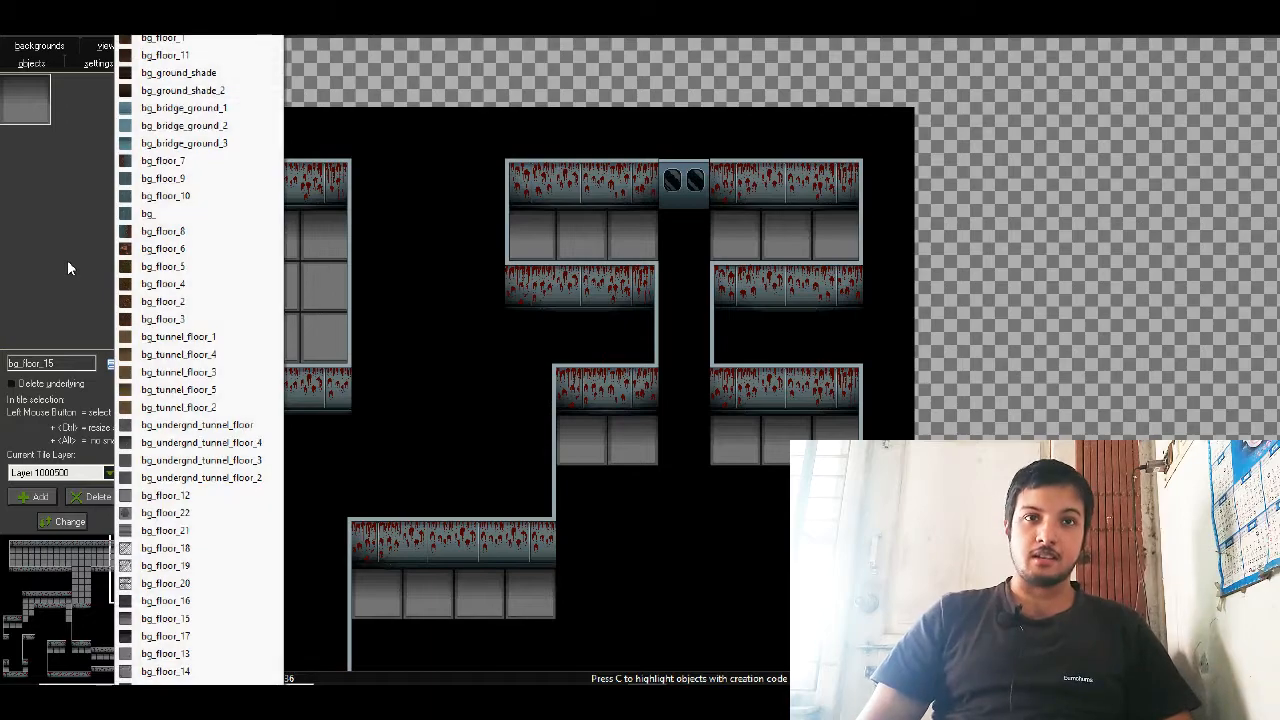
key("Up")
key("Up")
key("Up")
key("Up")
key("Up")
key("Up")
key("Up")
key("Up")
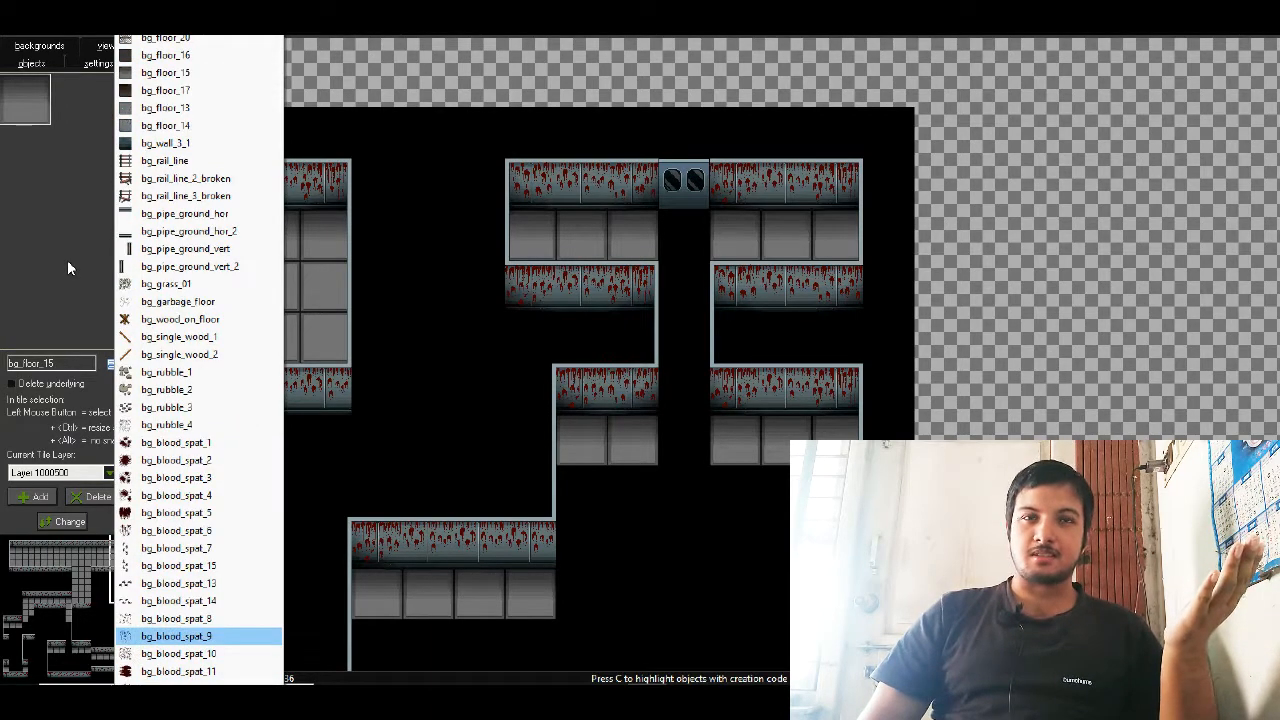
key("Up")
key("Up")
key("Up")
key("Up")
key("Up")
key("Up")
key("Up")
key("Up")
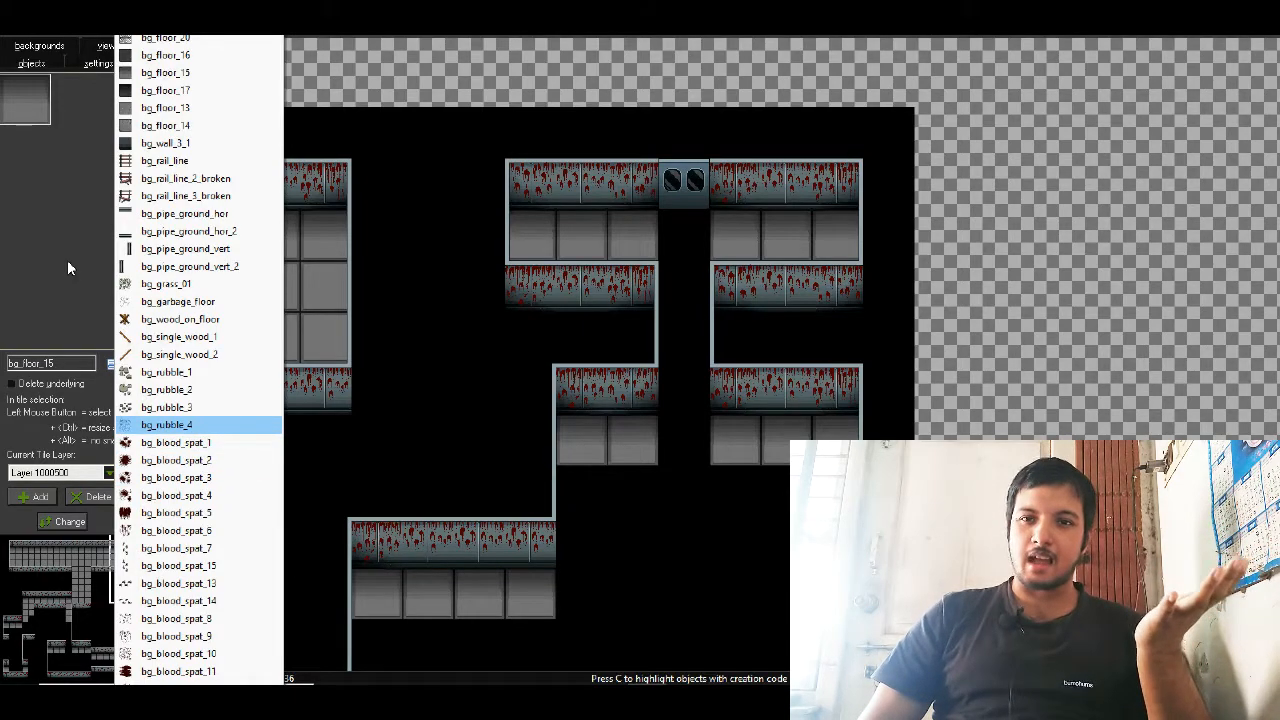
key("Up")
key("Up")
key("Up")
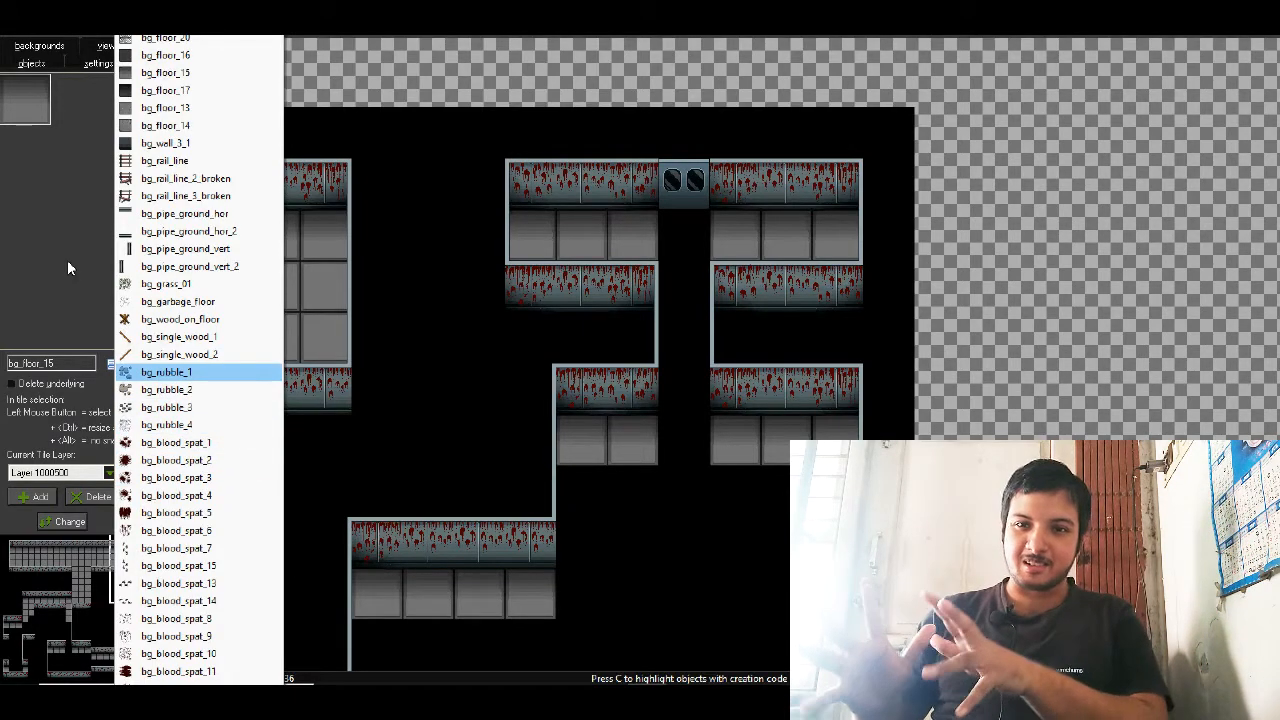
key("Up")
key("Up")
key("Up")
key("Up")
key("Up")
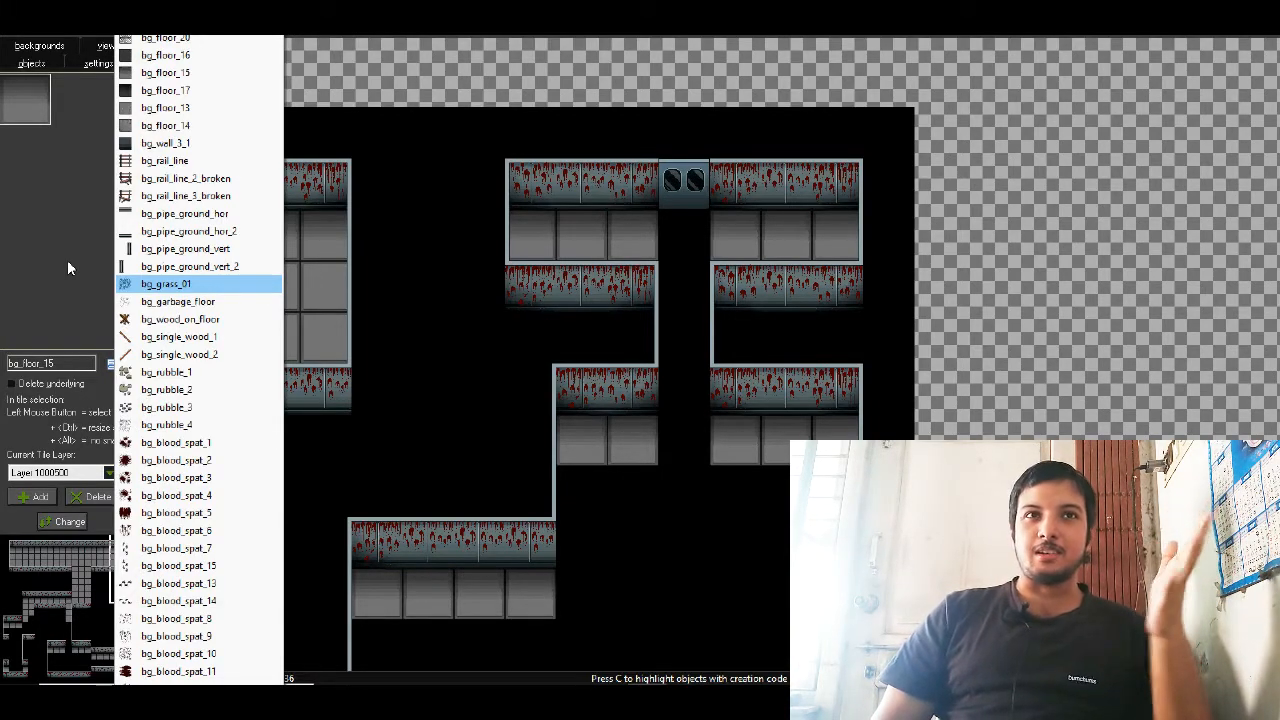
key("Up")
key("Up")
key("Up")
key("Up")
key("Up")
key("Up")
key("Up")
key("Up")
key("Up")
key("Up")
key("Up")
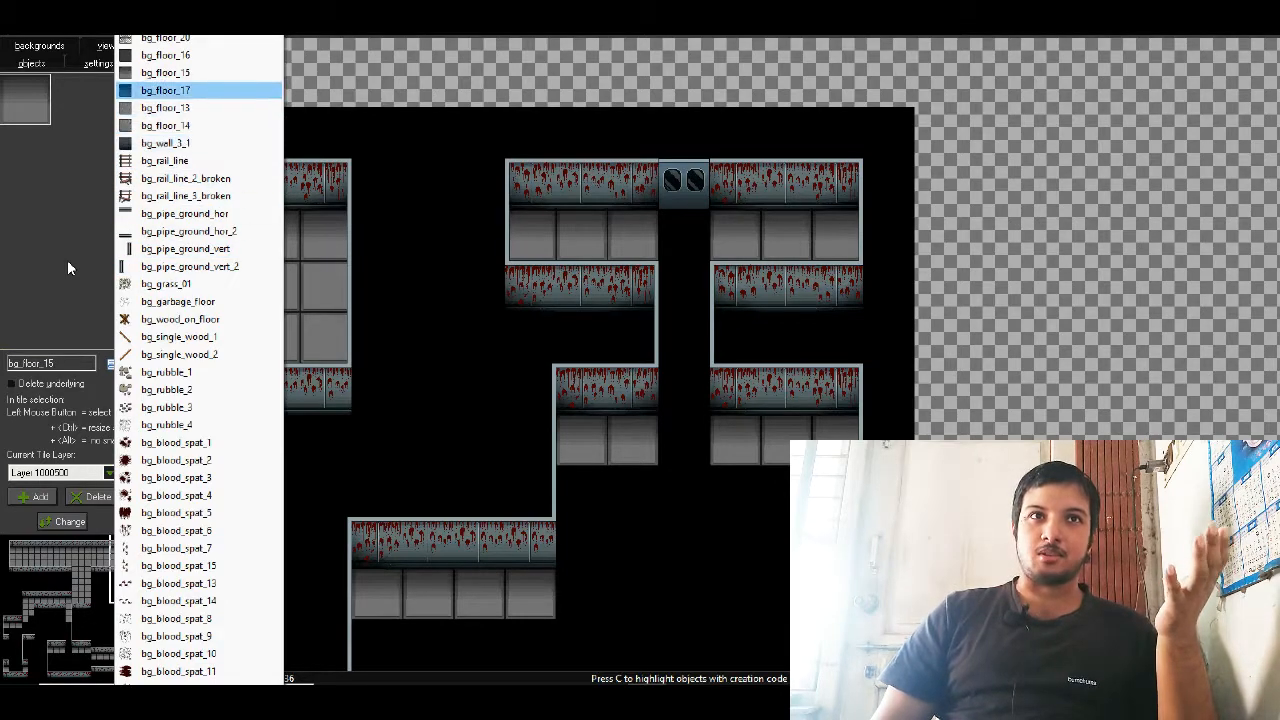
key("Up")
key("Up")
key("Up")
key("Up")
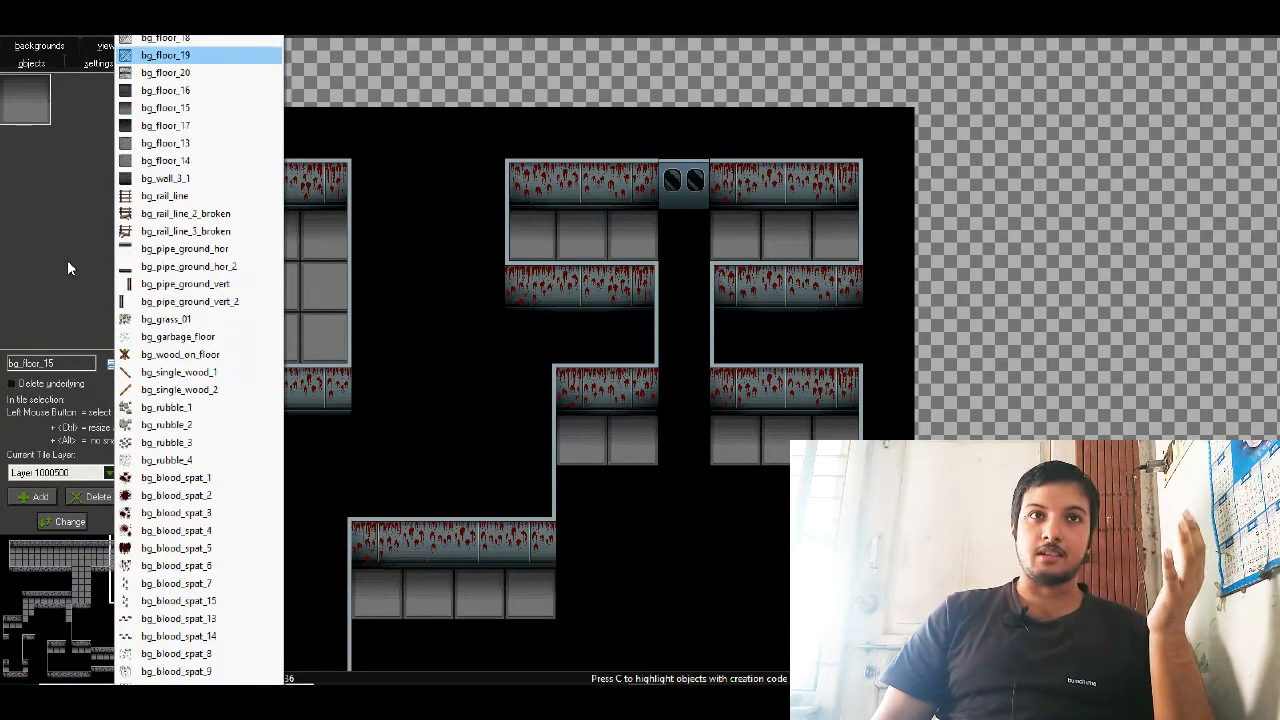
key("Down")
key("Down")
key("Down")
key("Down")
key("Up")
key("Up")
key("Down")
key("Down")
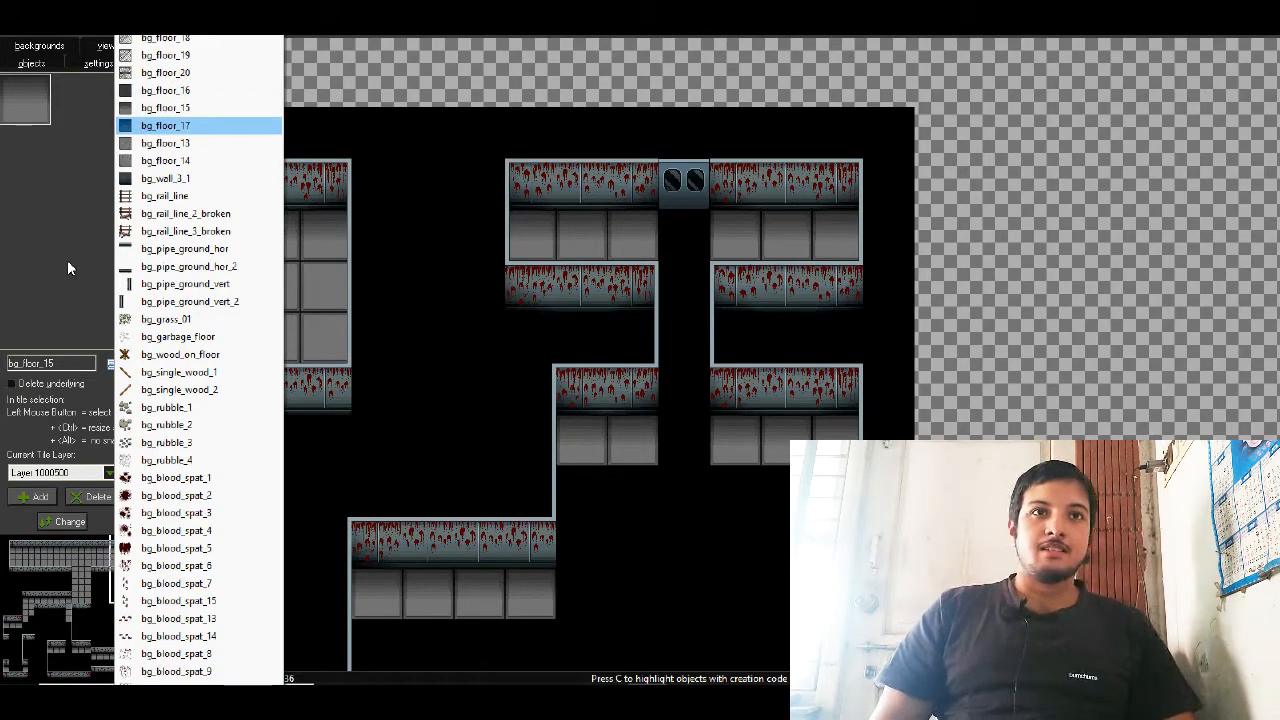
key("Up")
key("Up")
key("Up")
key("Down")
key("Up")
key("Down")
key("Down")
key("Down")
key("Up")
key("Up")
key("Up")
key("Up")
key("Up")
key("Up")
key("Up")
key("Up")
key("Up")
key("Up")
key("Up")
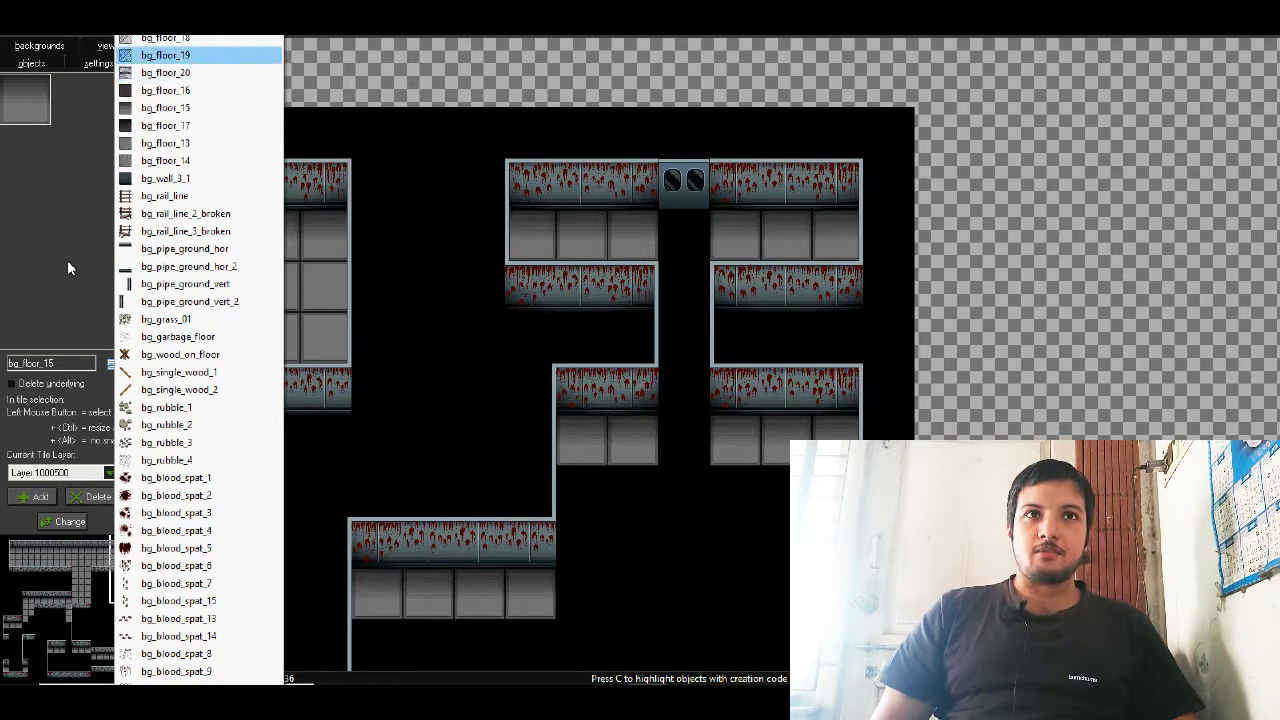
key("Up")
key("Up")
key("Down")
key("Down")
key("Down")
key("Down")
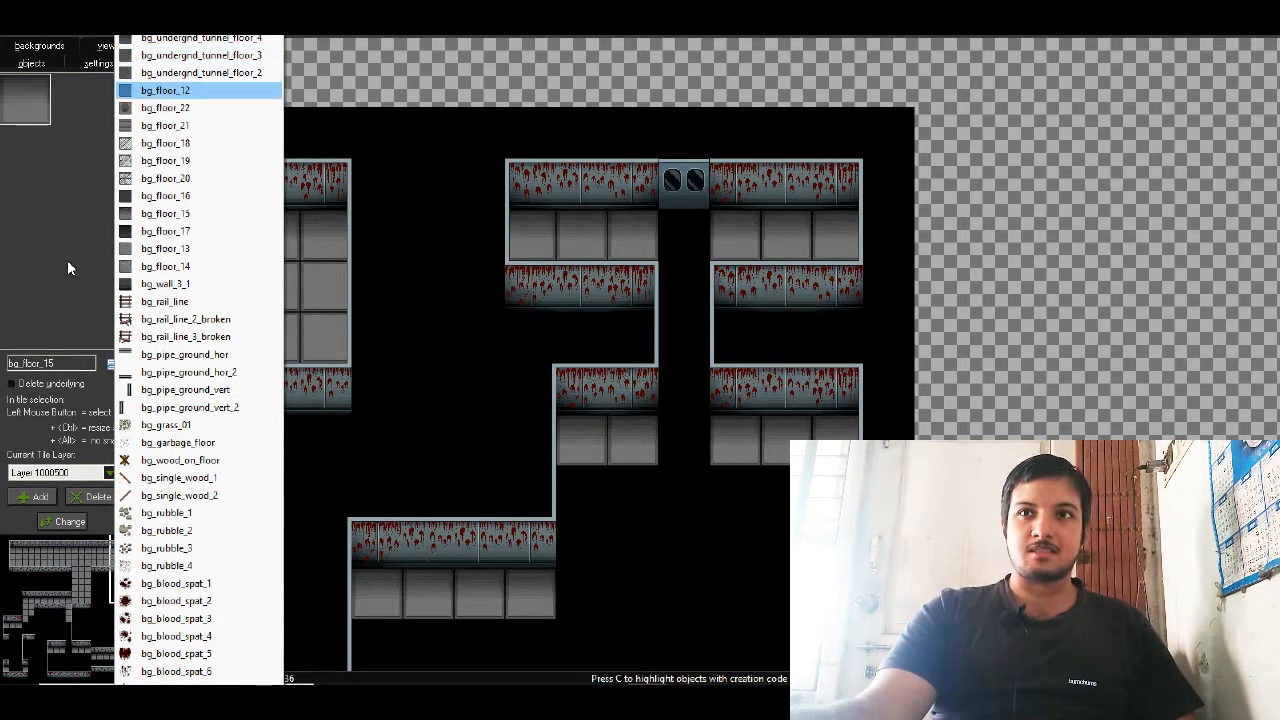
key("Return")
- Extend the western passages with bg_floor_12 tiles, the two-tile-wide one down to y 896 and the narrow one at x 704 to y 1152
left_click_drag(152, 588, 61, 625)
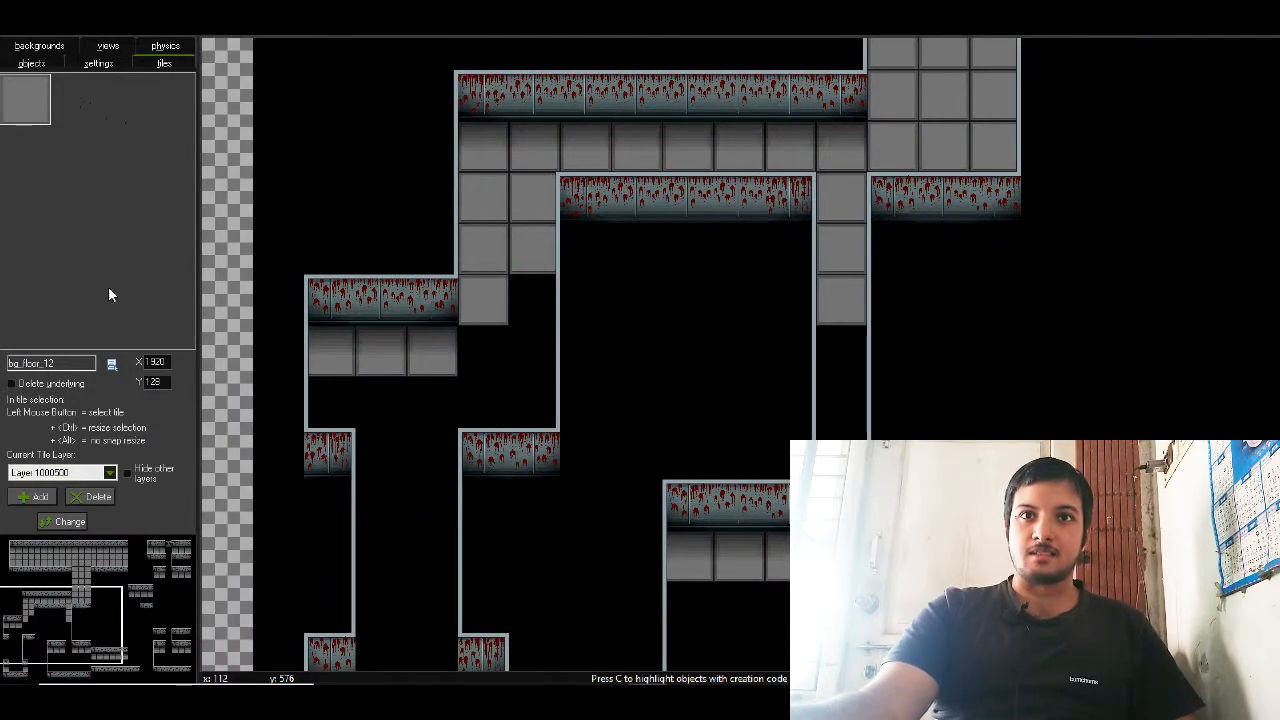
left_click_drag(490, 332, 516, 324)
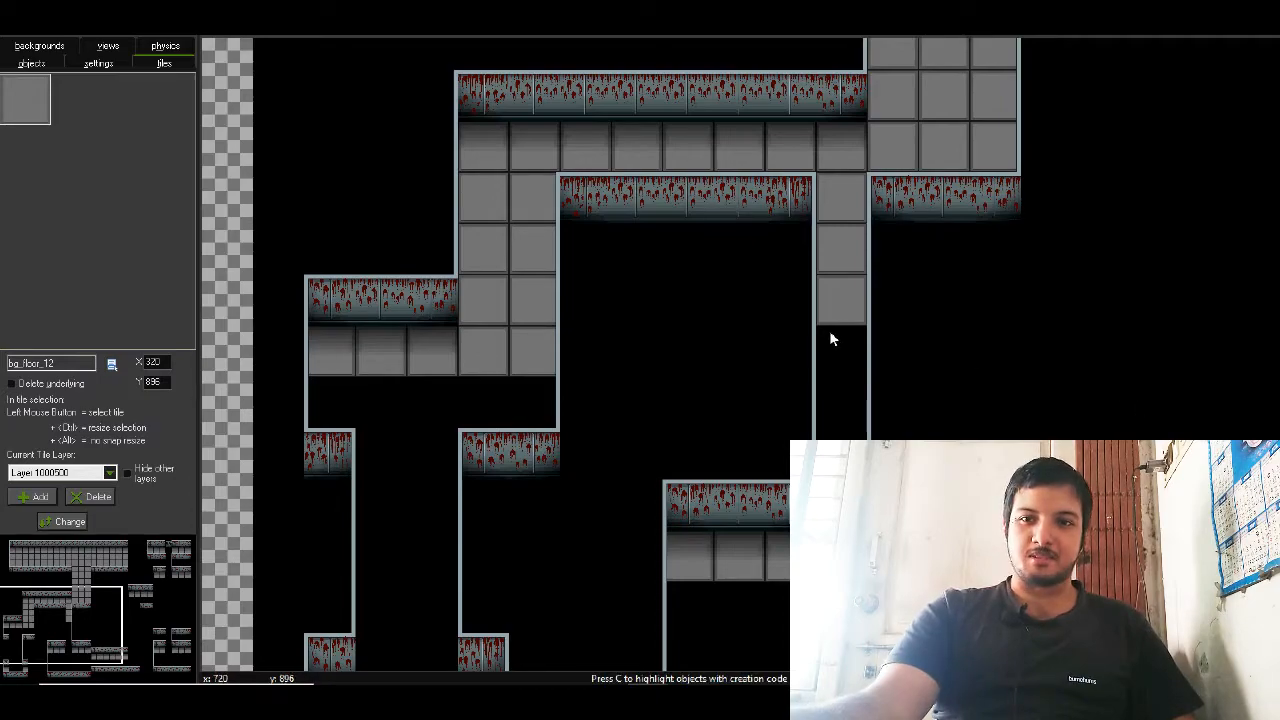
left_click_drag(830, 340, 817, 481)
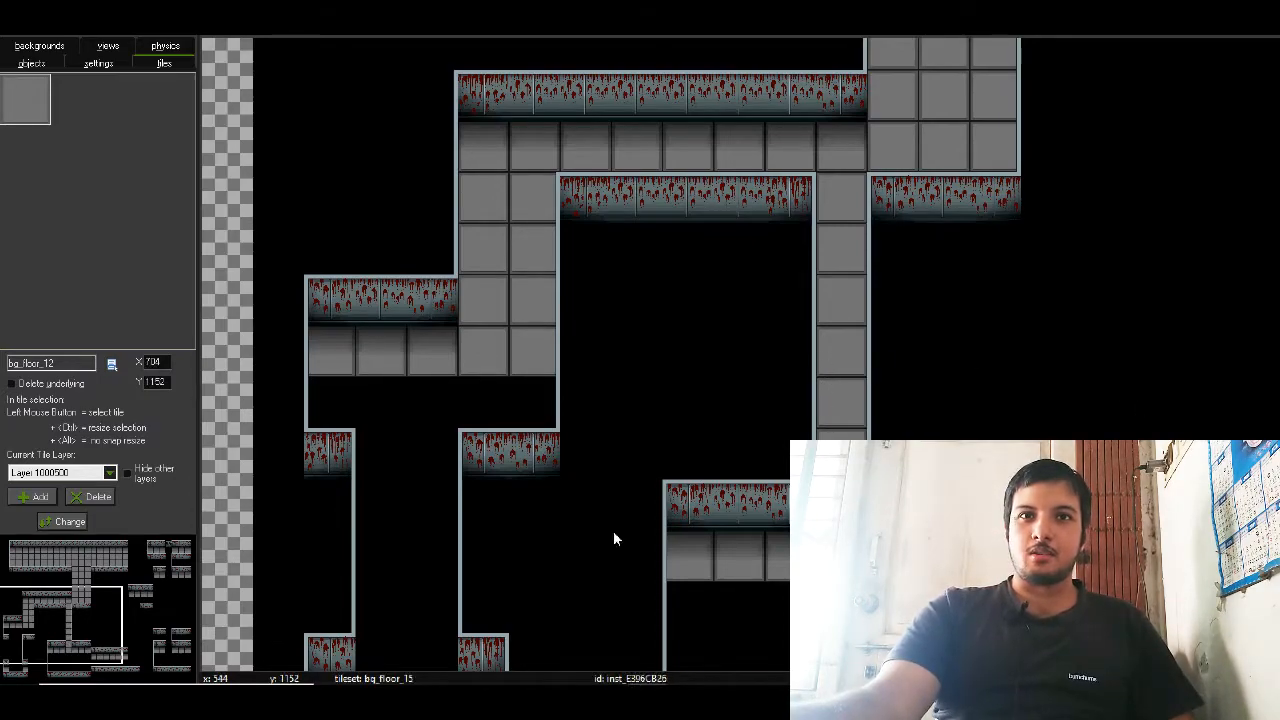
- Lay a row of five bg_floor_12 tiles at y 960 across the western room, ending at x 320
left_click(309, 381)
left_click(370, 388)
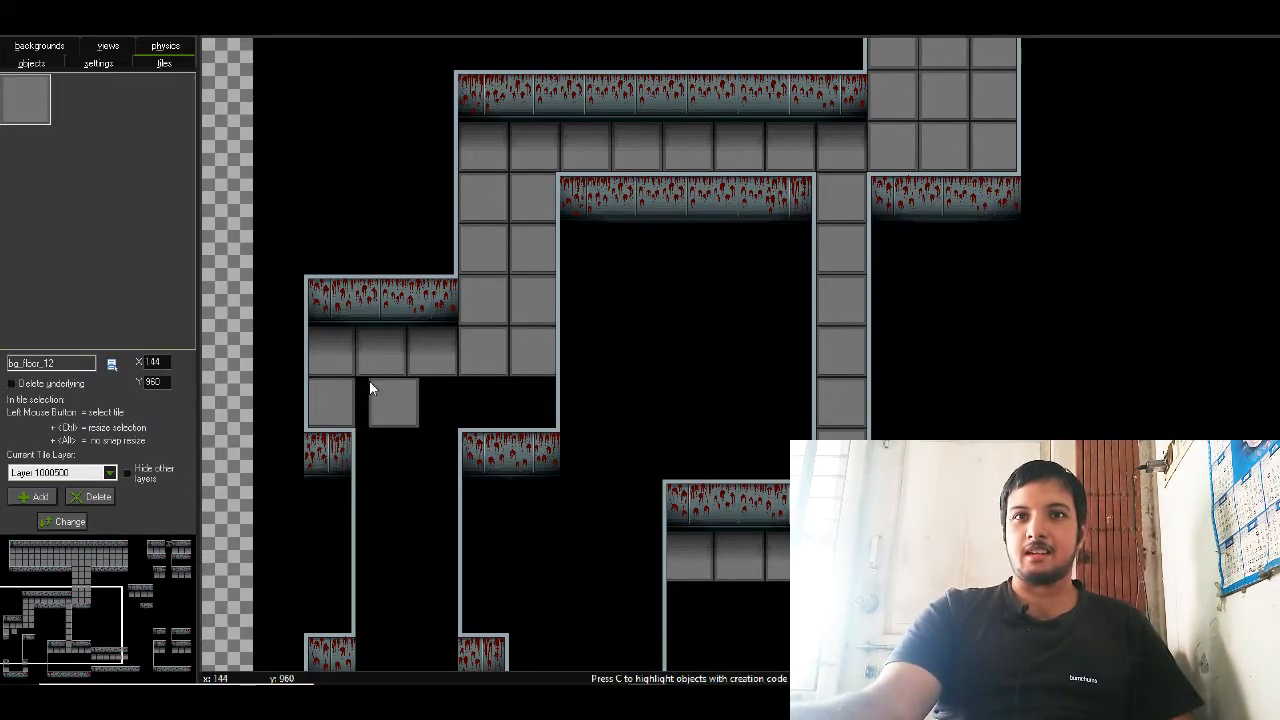
left_click(419, 382)
left_click(482, 382)
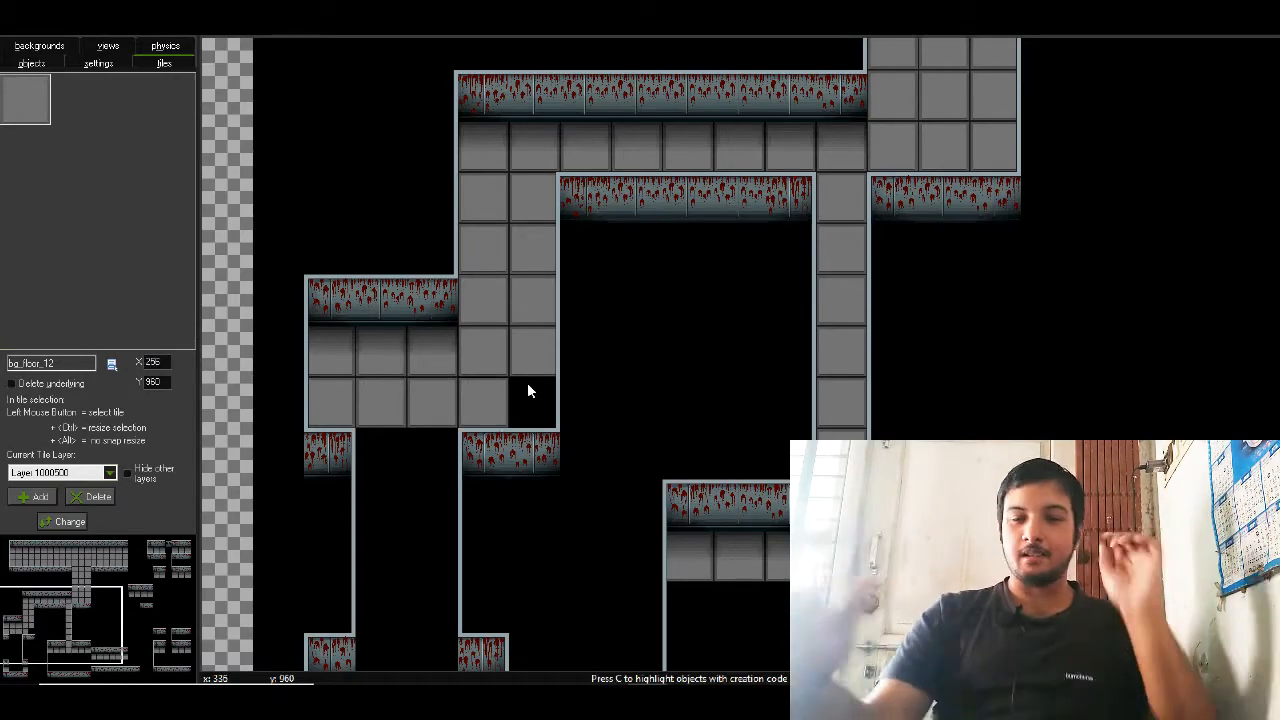
left_click(530, 390)
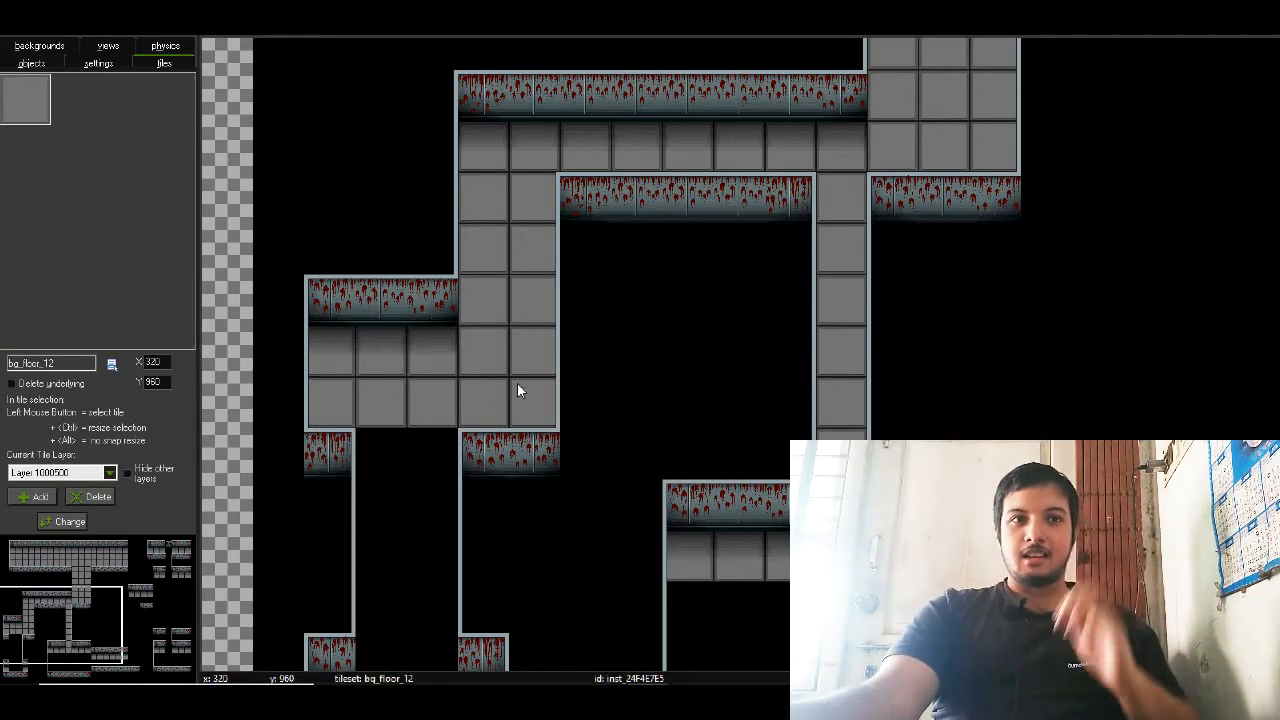
- Fill the southwest corridor's two columns, x 128 and 192, with bg_floor_12 tiles from y 1024 to the wall at the bottom
left_click(61, 643)
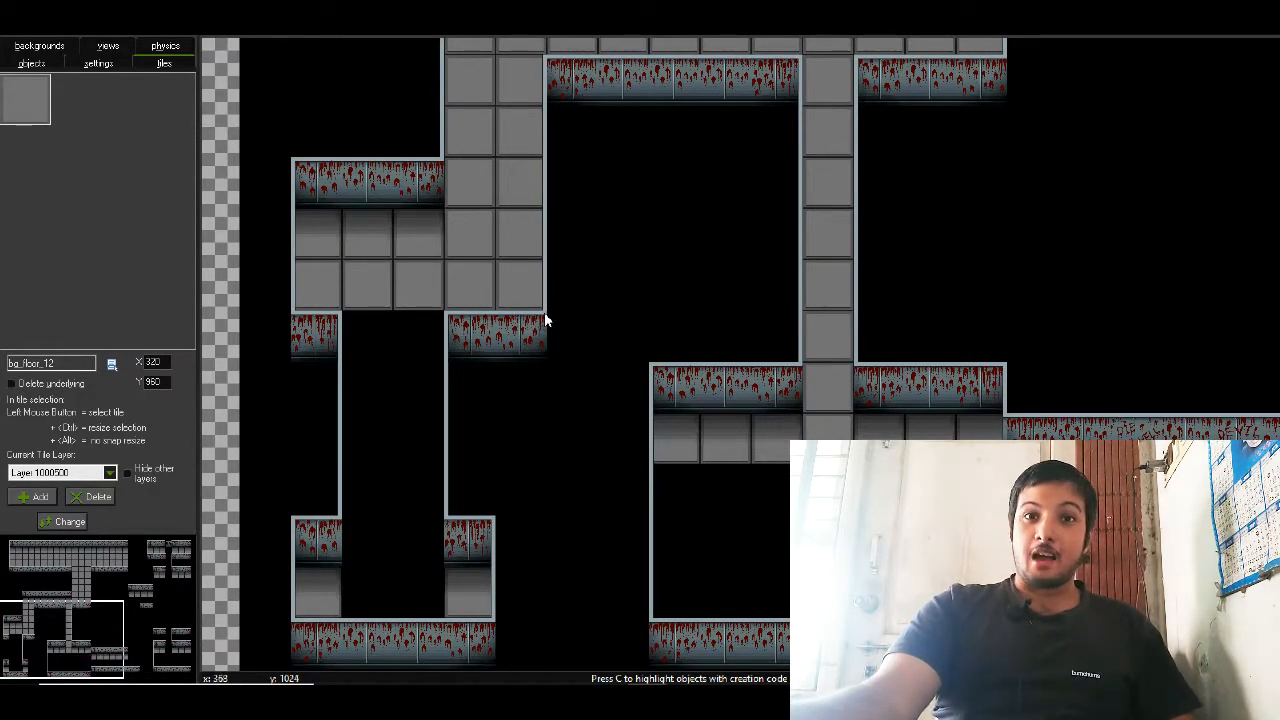
left_click(346, 330)
left_click(346, 392)
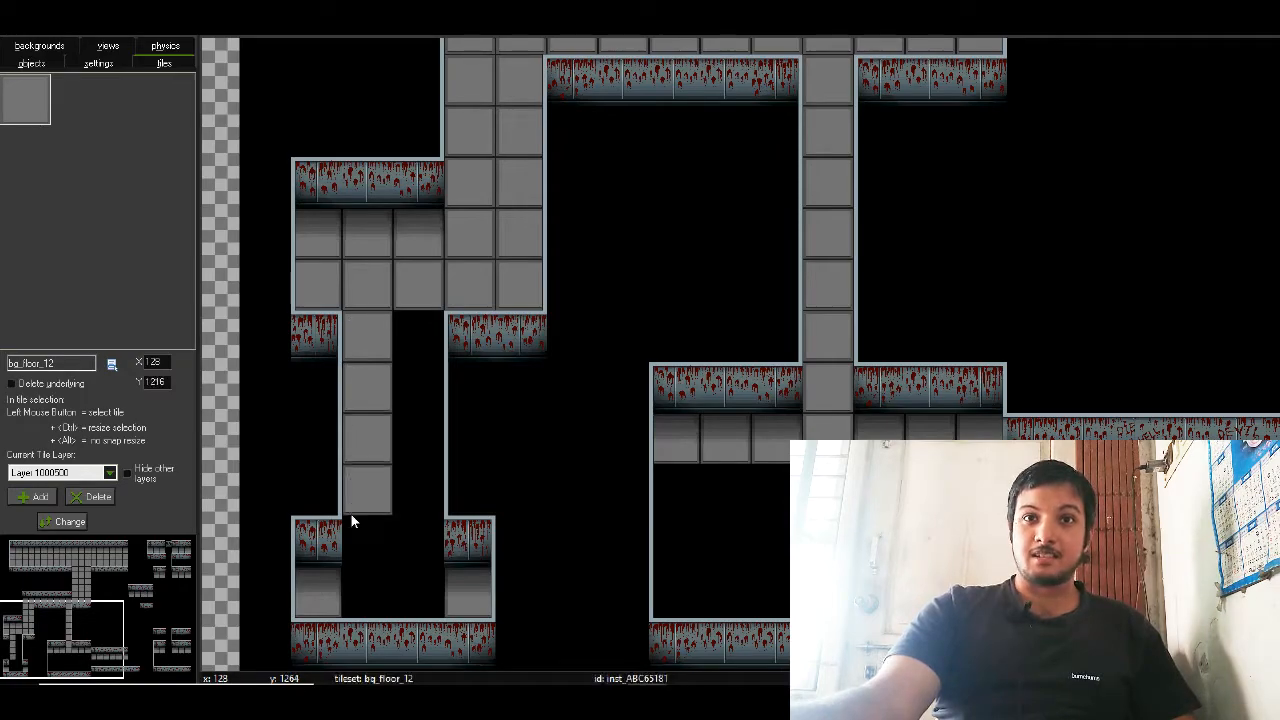
left_click_drag(351, 514, 347, 592)
left_click_drag(401, 322, 399, 484)
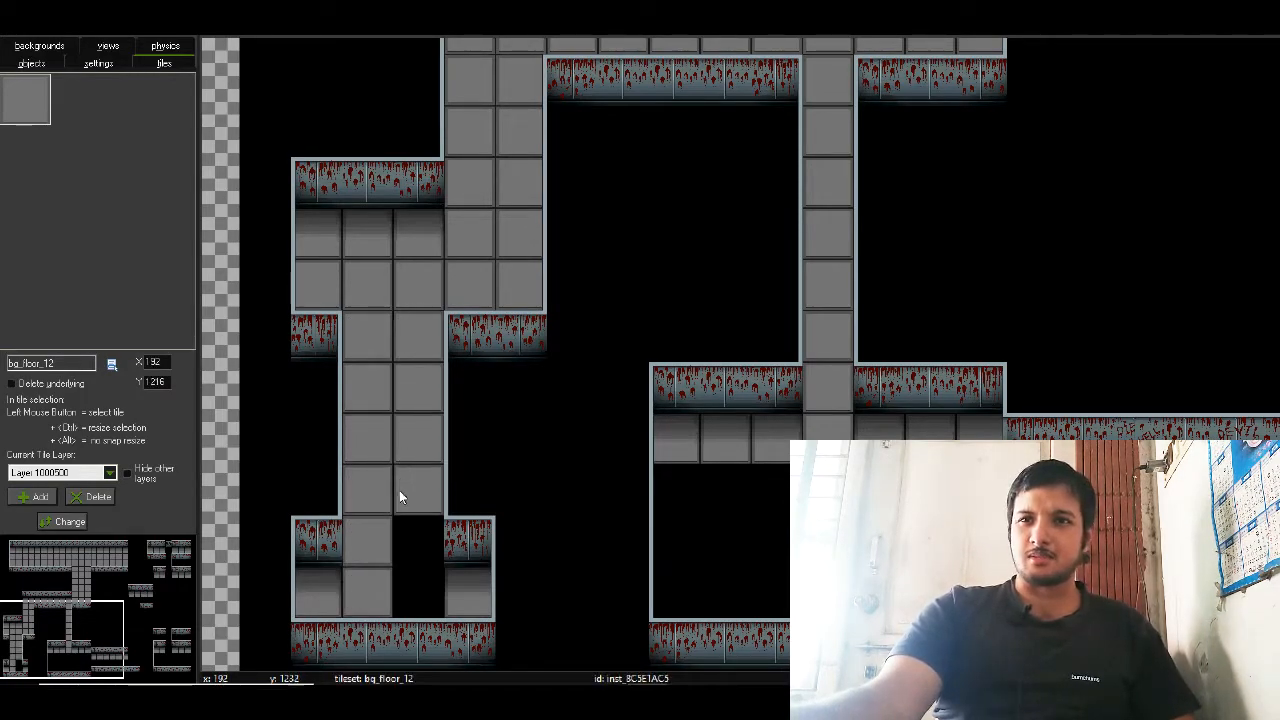
- Fill the southern room with bg_floor_12 rows below the shaded tiles, extending the y 1280 row to x 1152 and the y 1344 row to x 896
left_click_drag(659, 477, 800, 480)
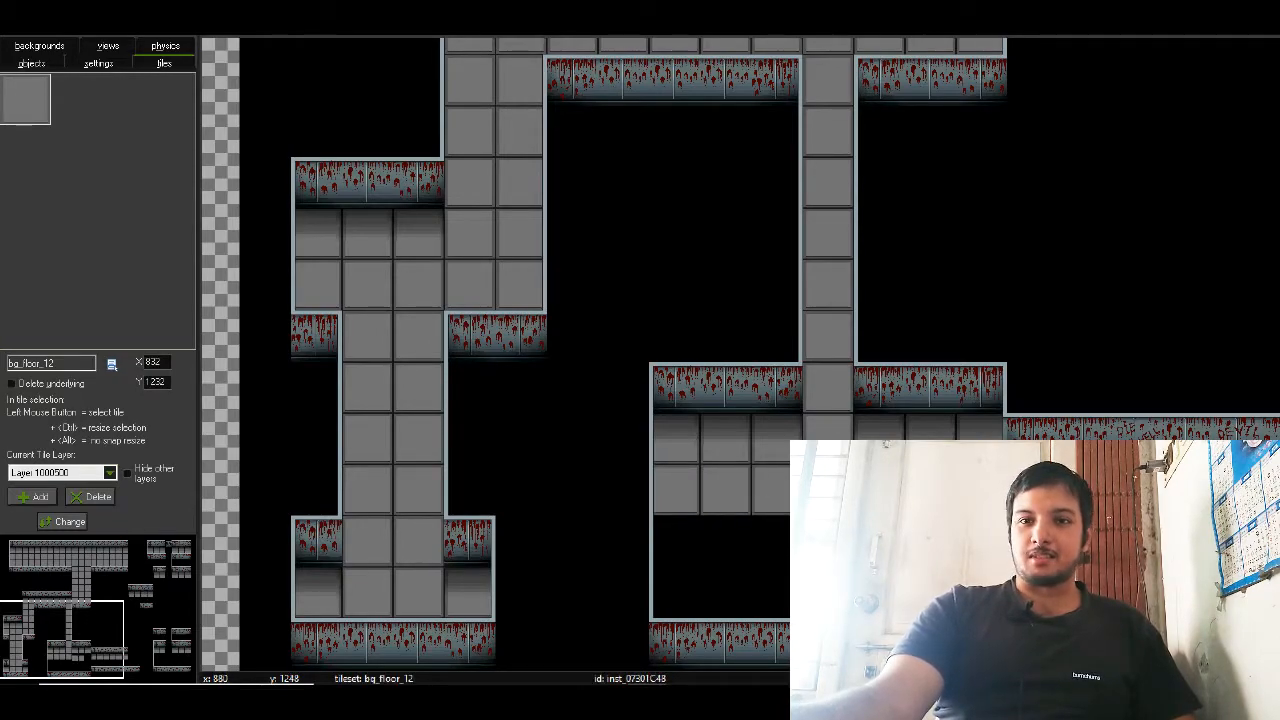
left_click_drag(664, 523, 744, 526, "shift")
key("ctrl+z")
left_click(659, 523, "shift")
left_click_drag(658, 528, 1008, 532, "shift")
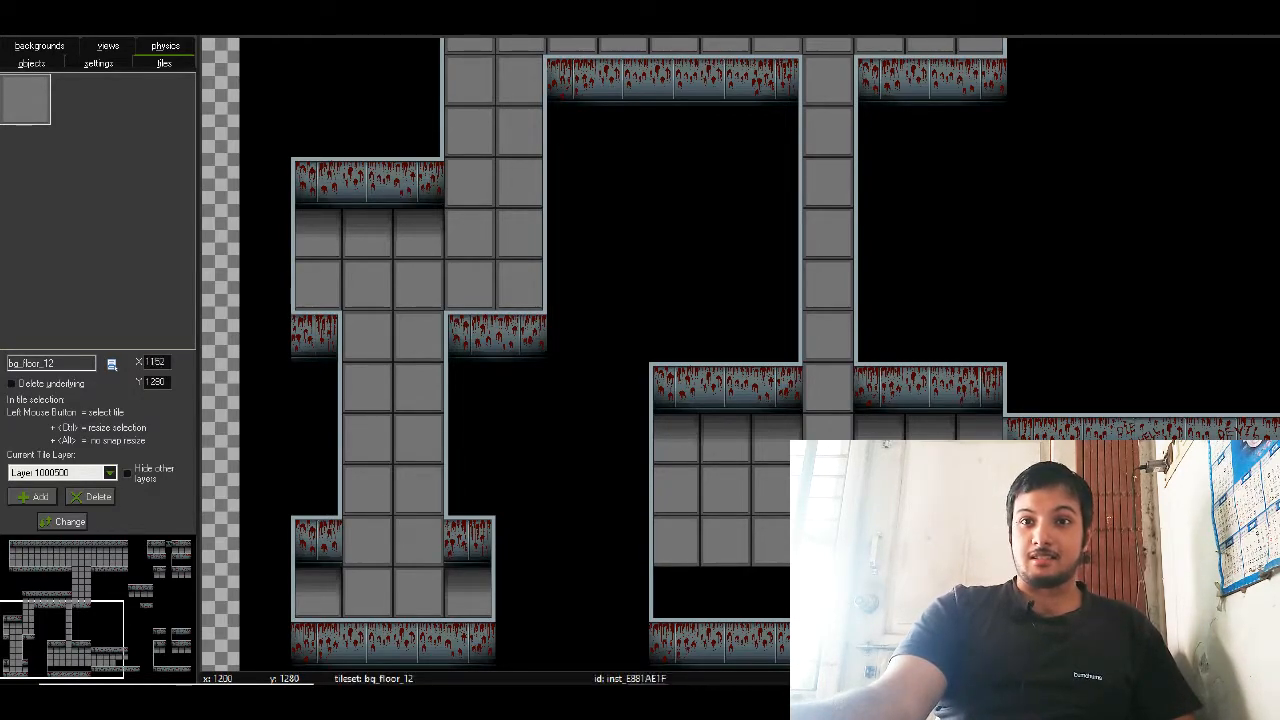
left_click_drag(661, 572, 843, 577, "shift")
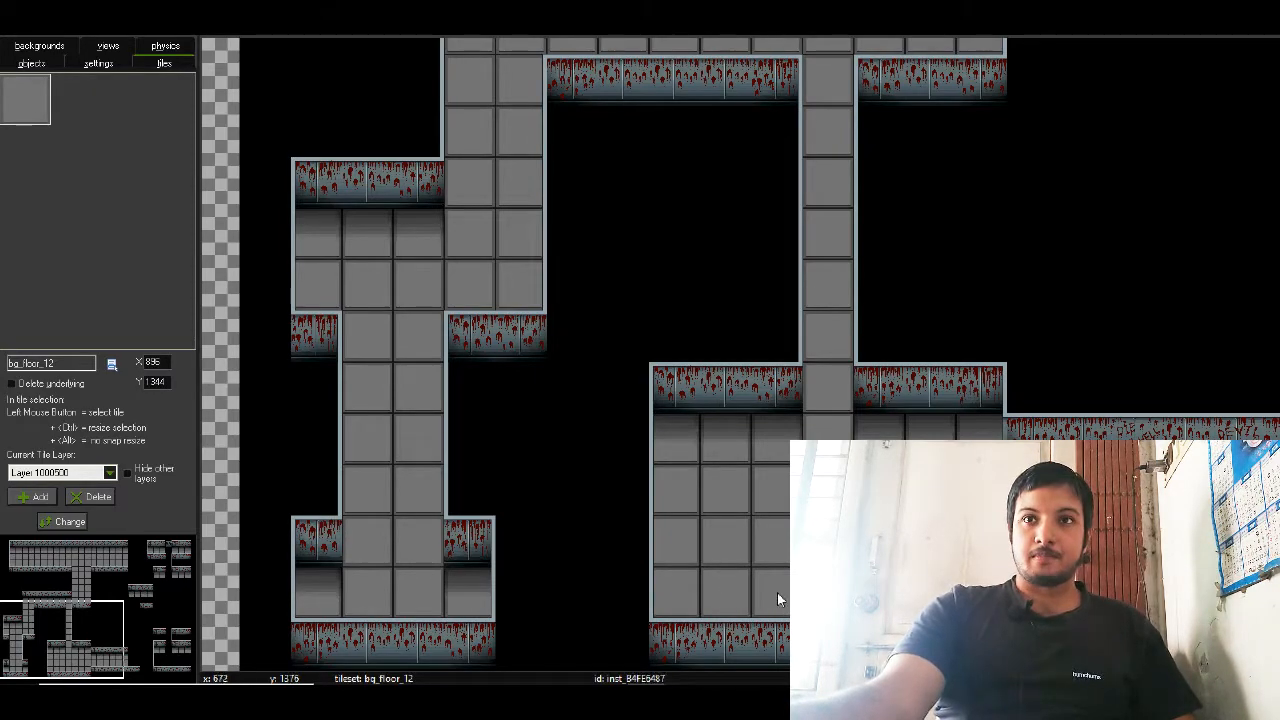
- Fill both columns of the long corridor east of the DEVIL wall, x 1344 and 1408, with bg_floor_12 tiles down to y 1280
left_click_drag(65, 652, 167, 636)
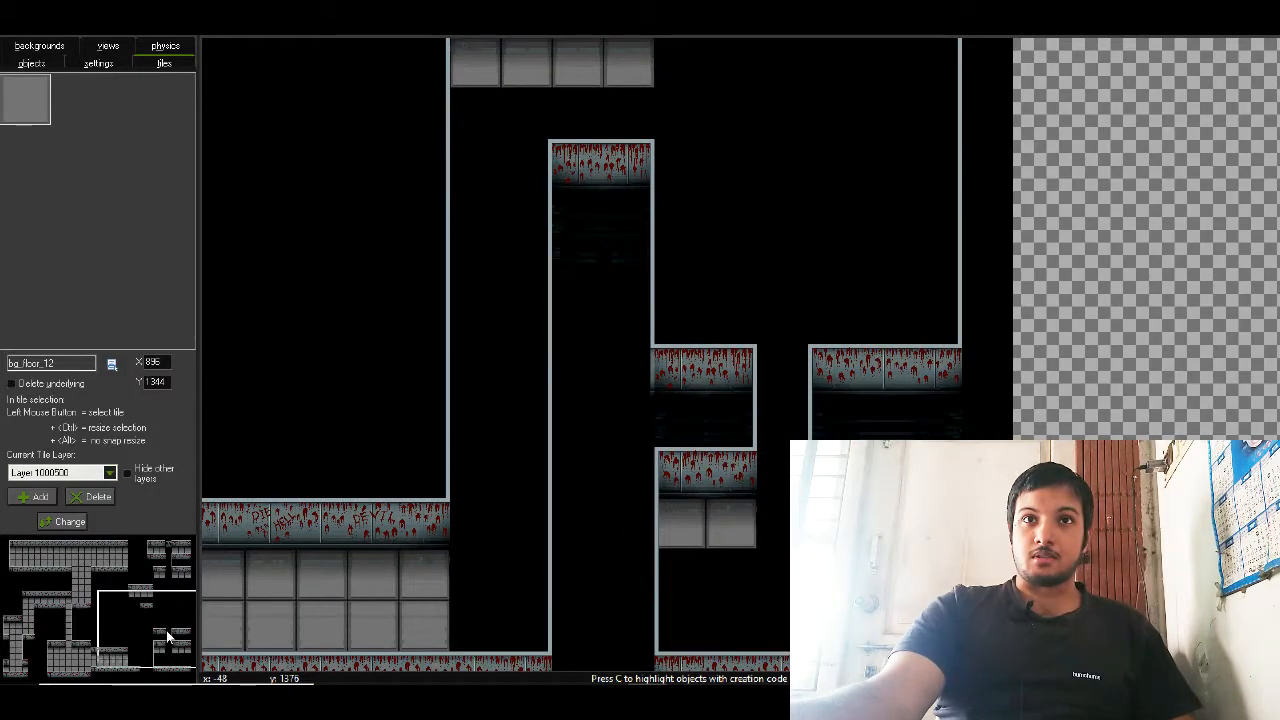
mouse_move(453, 120)
left_mouse_down("shift")
mouse_move(454, 97)
mouse_move(451, 443)
mouse_move(474, 572)
mouse_move(457, 574)
mouse_move(462, 620)
left_mouse_up("shift")
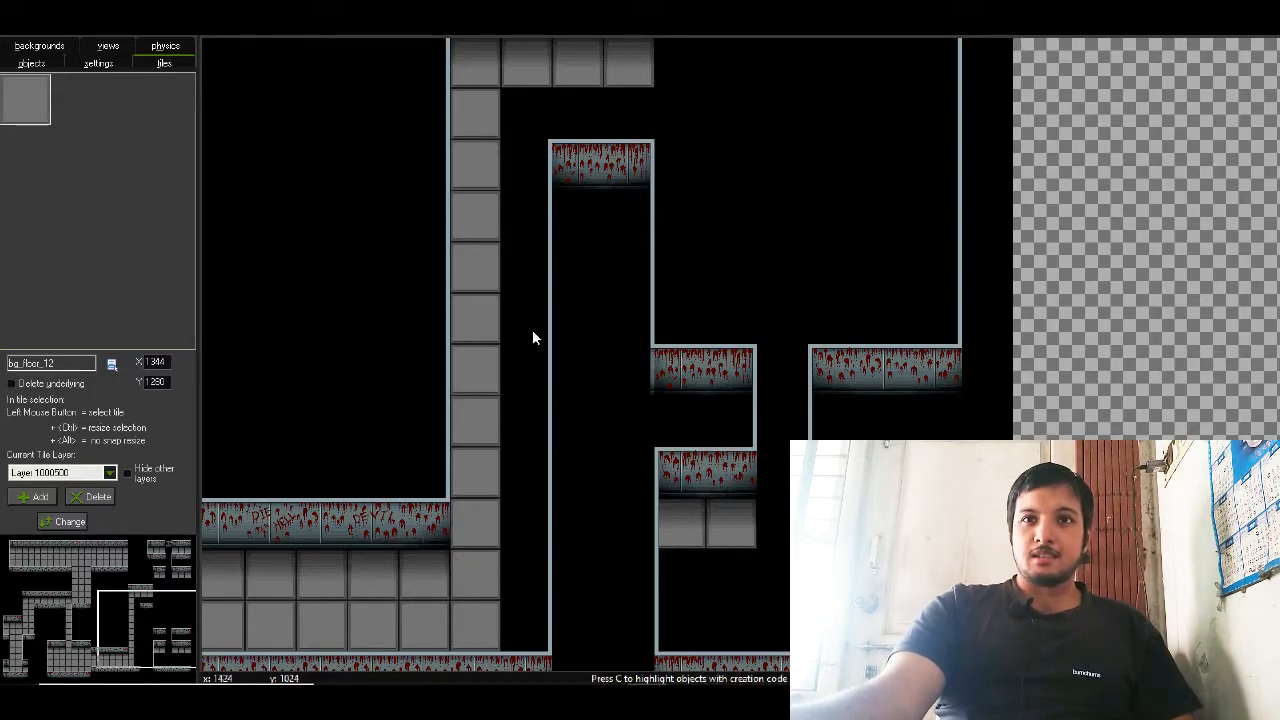
left_click(505, 128)
left_click_drag(508, 266, 511, 522)
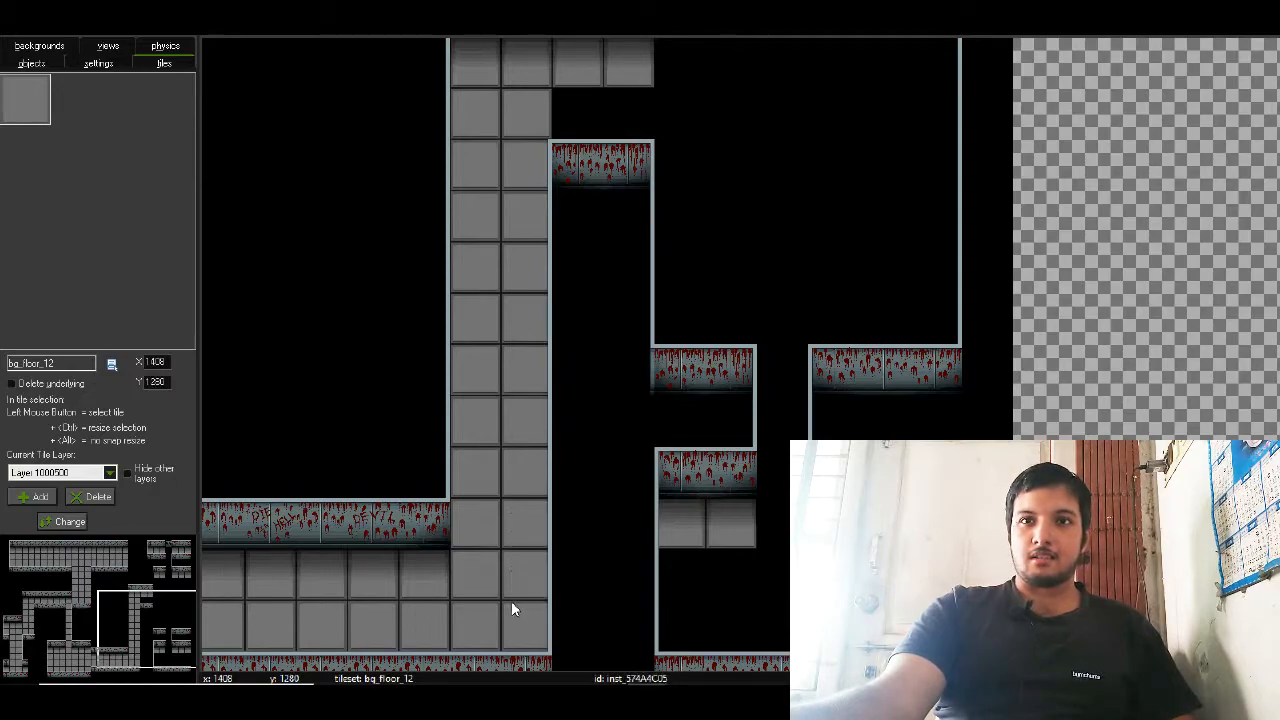
- Fill the southeast room's remaining floor with bg_floor_12 tiles, including the gap at x 1728, y 1152 and the passage above it
left_click_drag(160, 627, 188, 643)
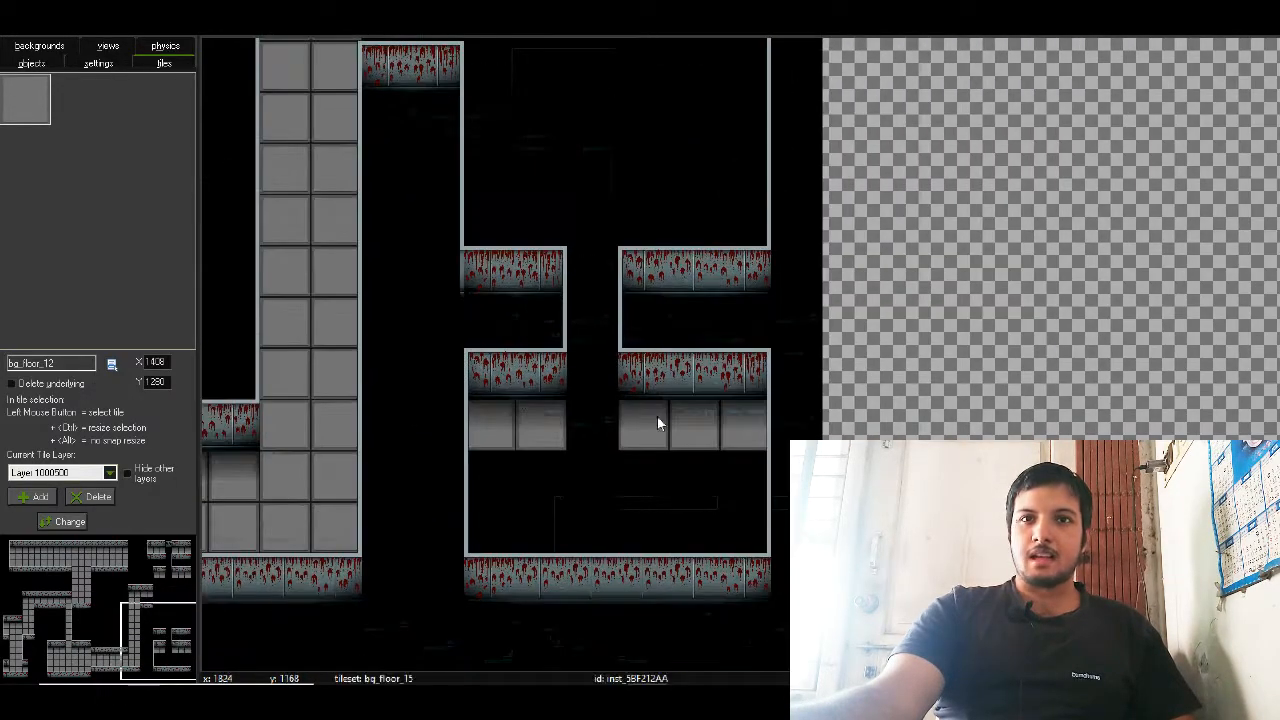
left_click(591, 410)
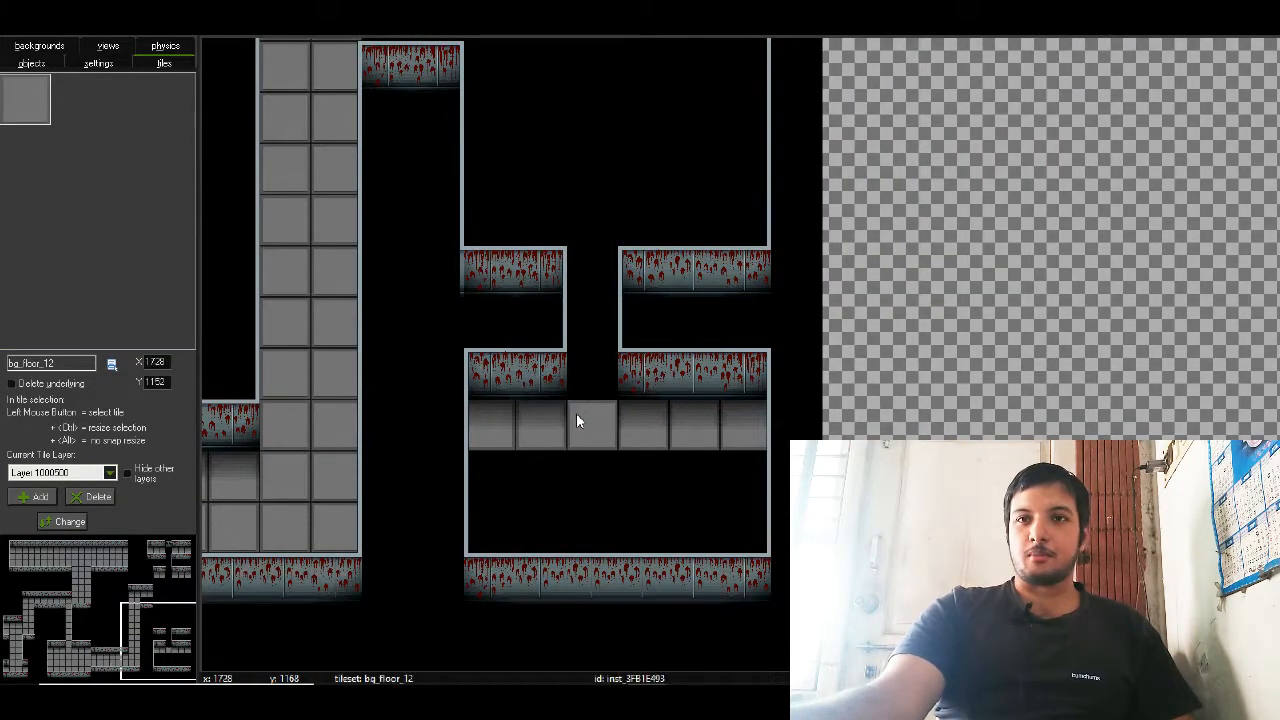
left_click(484, 462)
mouse_move(488, 464)
left_mouse_down()
mouse_move(717, 477)
mouse_move(471, 514)
mouse_move(745, 520)
left_mouse_up()
left_click_drag(575, 270, 580, 374)
- Place a row of six bg_floor_12 tiles across the eastern room at y 448, ending at x 1920
left_click_drag(172, 580, 165, 592)
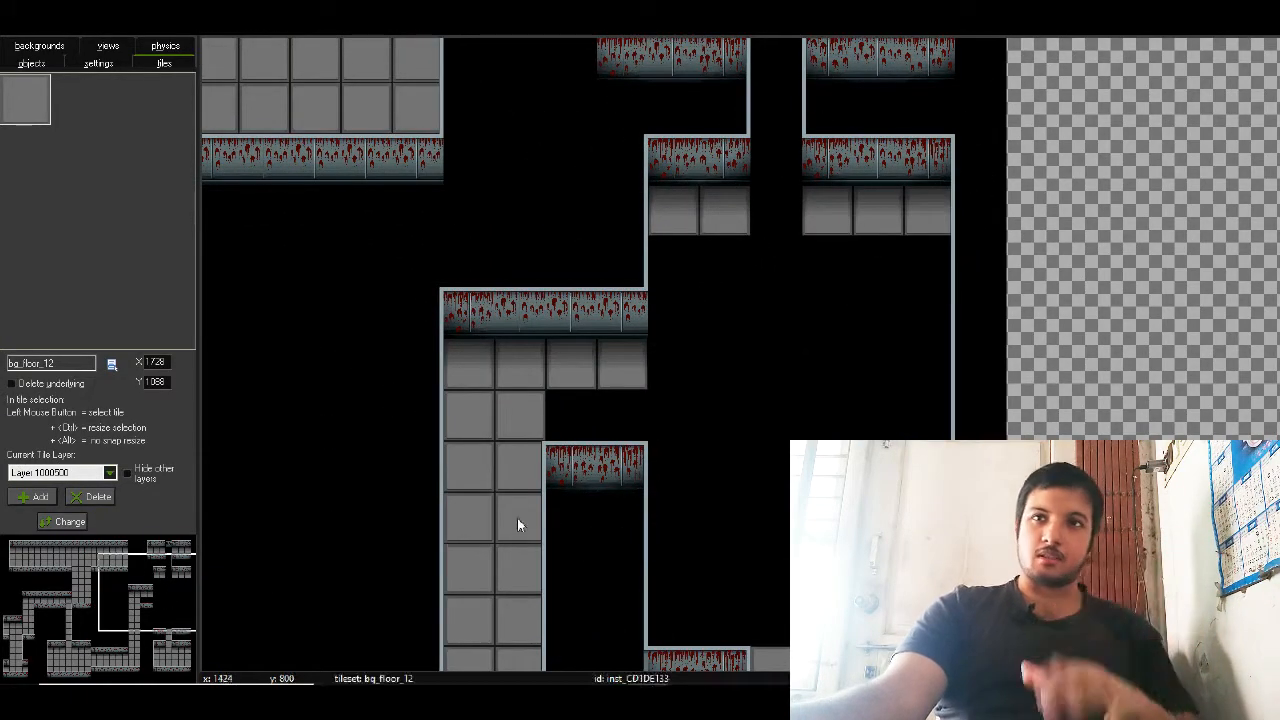
left_click(661, 248)
left_click(710, 246)
left_click(775, 245)
left_click(827, 247)
left_click(877, 247)
left_click(911, 247)
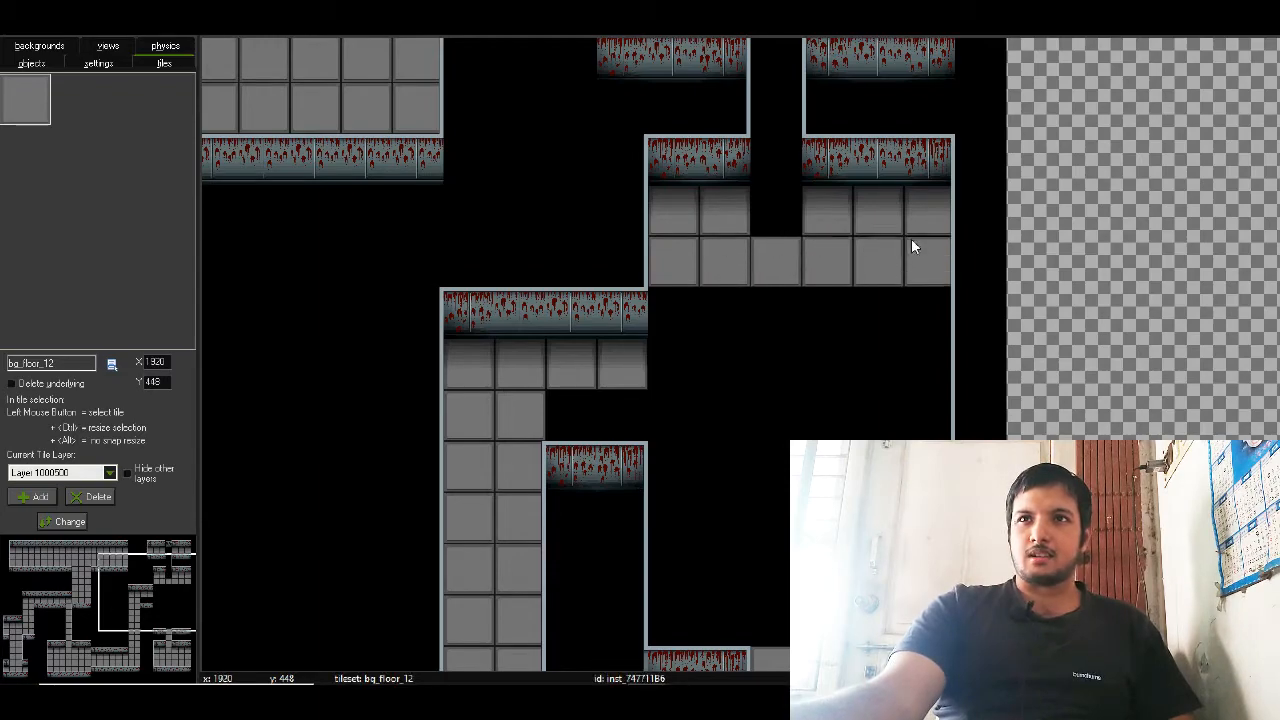
- Lay bg_floor_12 tiles down the passage at x 1728 from y 192 to the gap between the eastern room's shaded tiles
left_click(757, 43)
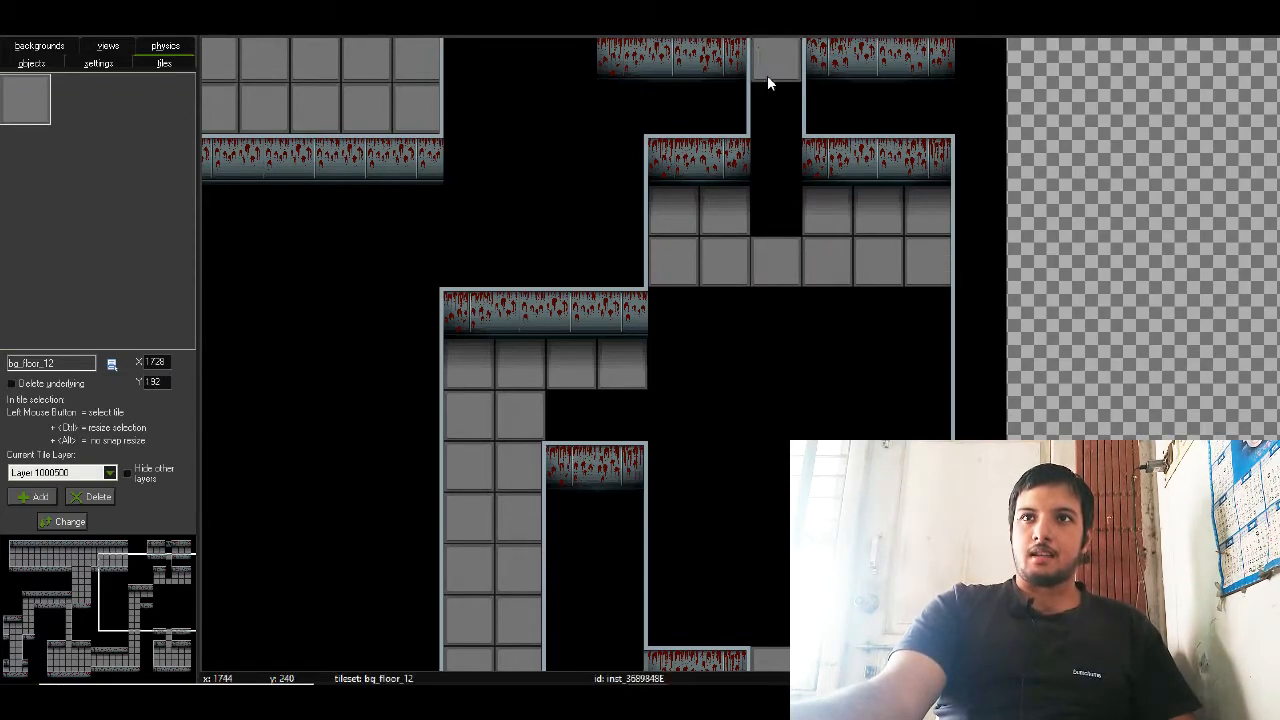
left_click(769, 89)
left_click(770, 142)
left_click(770, 192)
right_click(777, 122)
right_click(777, 155)
right_click(776, 198)
left_click(758, 93)
left_click(757, 144)
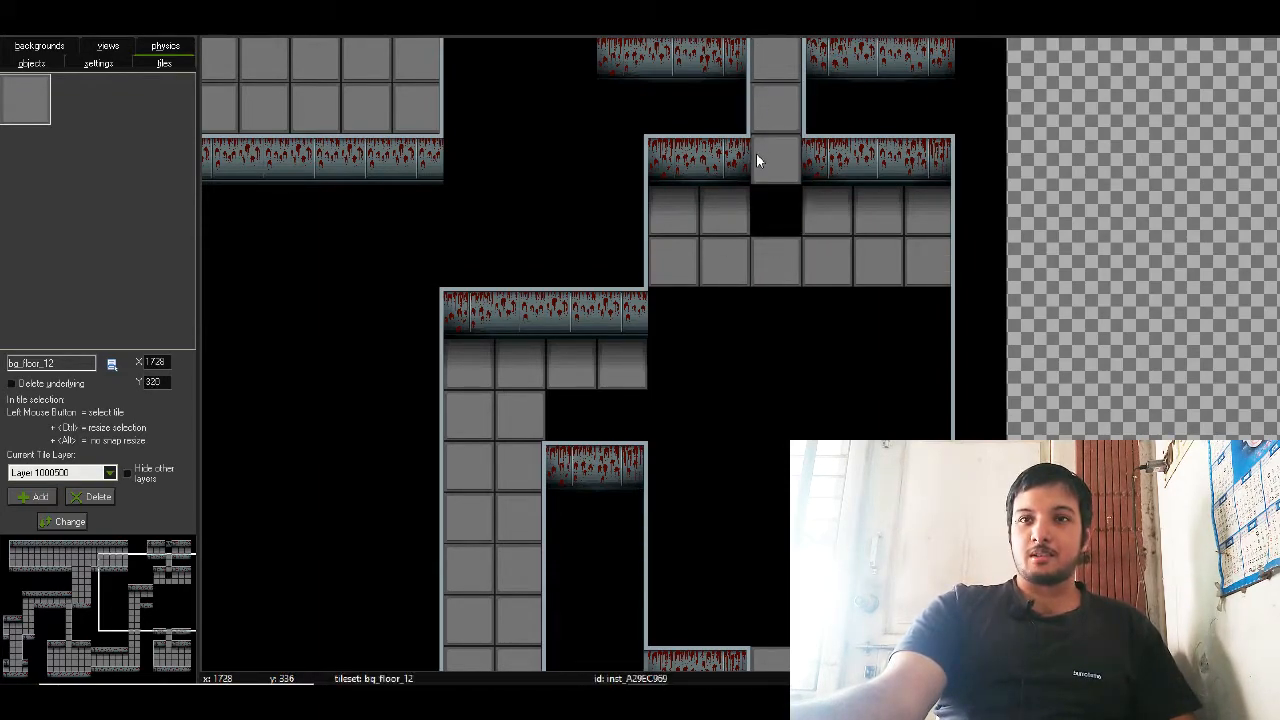
left_click(758, 189)
- Place a row of six bg_floor_12 tiles across the eastern room at y 512
left_click(656, 294)
left_click(726, 295)
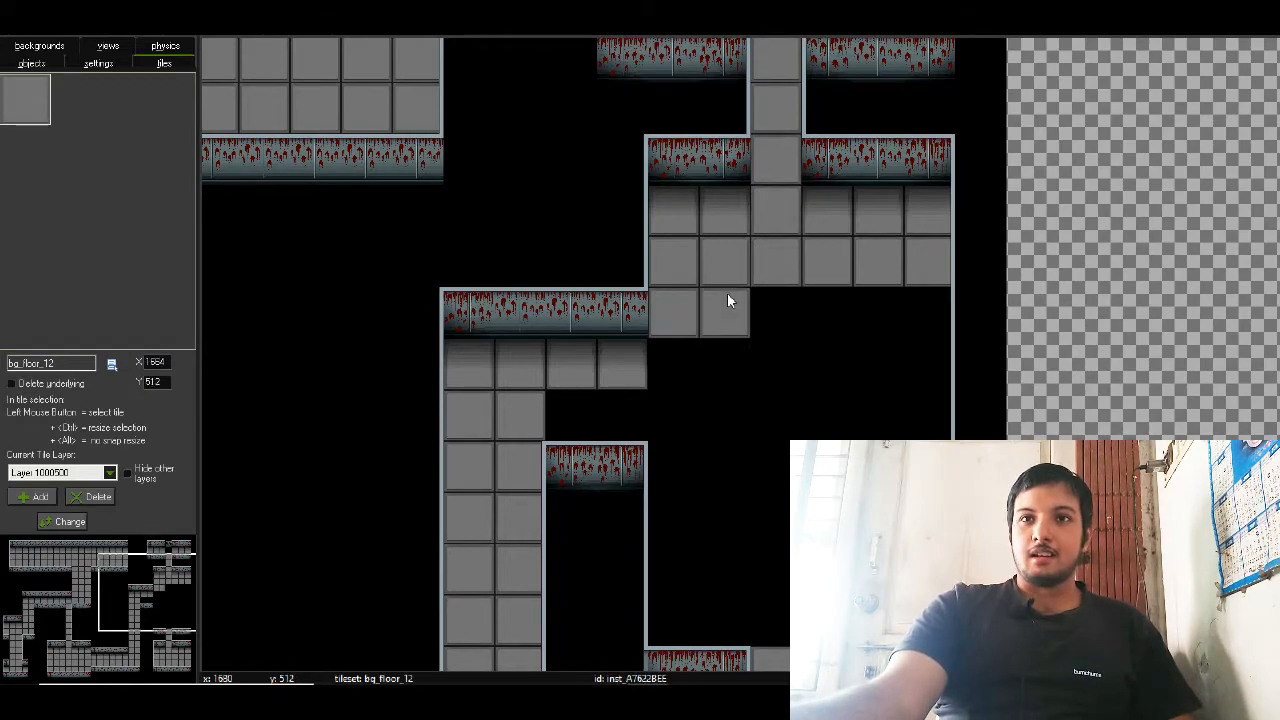
left_click(776, 296)
left_click(834, 298)
left_click(874, 297)
left_click(912, 294)
- Lay the eastern room's bg_floor_12 rows at y 576 and 640, replacing the misaligned tile at x 1920 and extending the lower row to the western corridor
left_click_drag(665, 353, 918, 352)
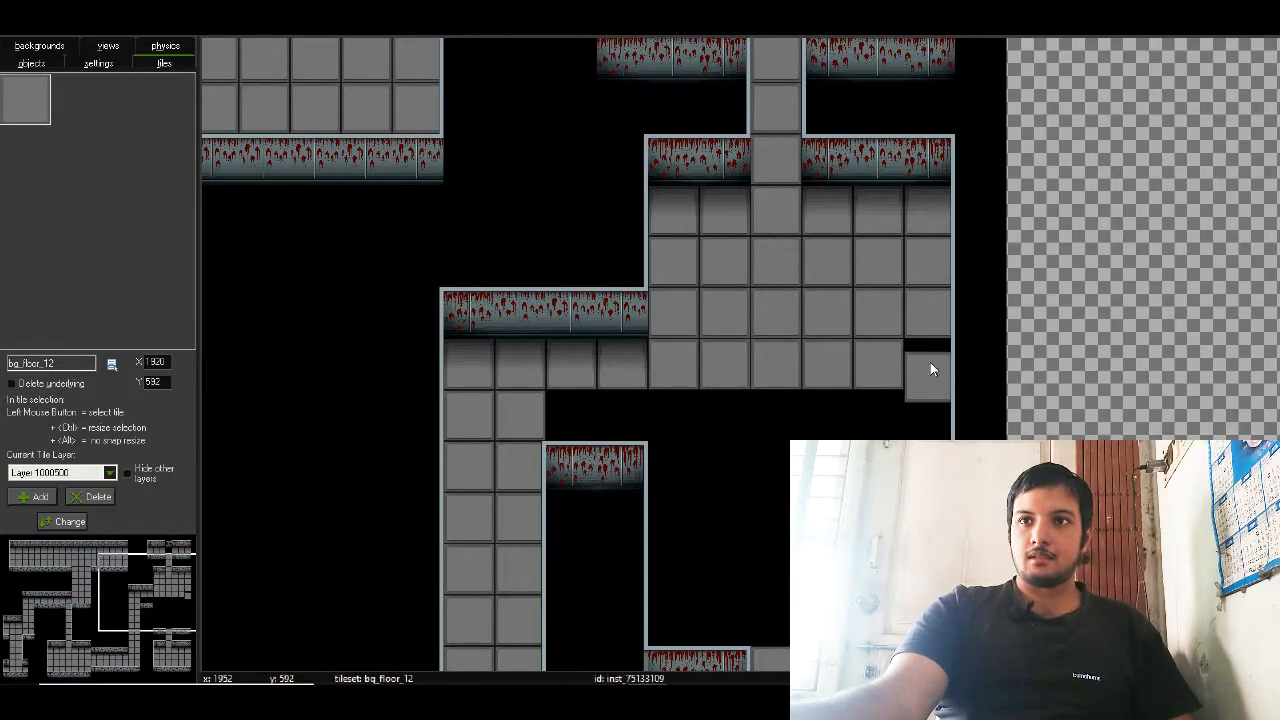
right_click(922, 370)
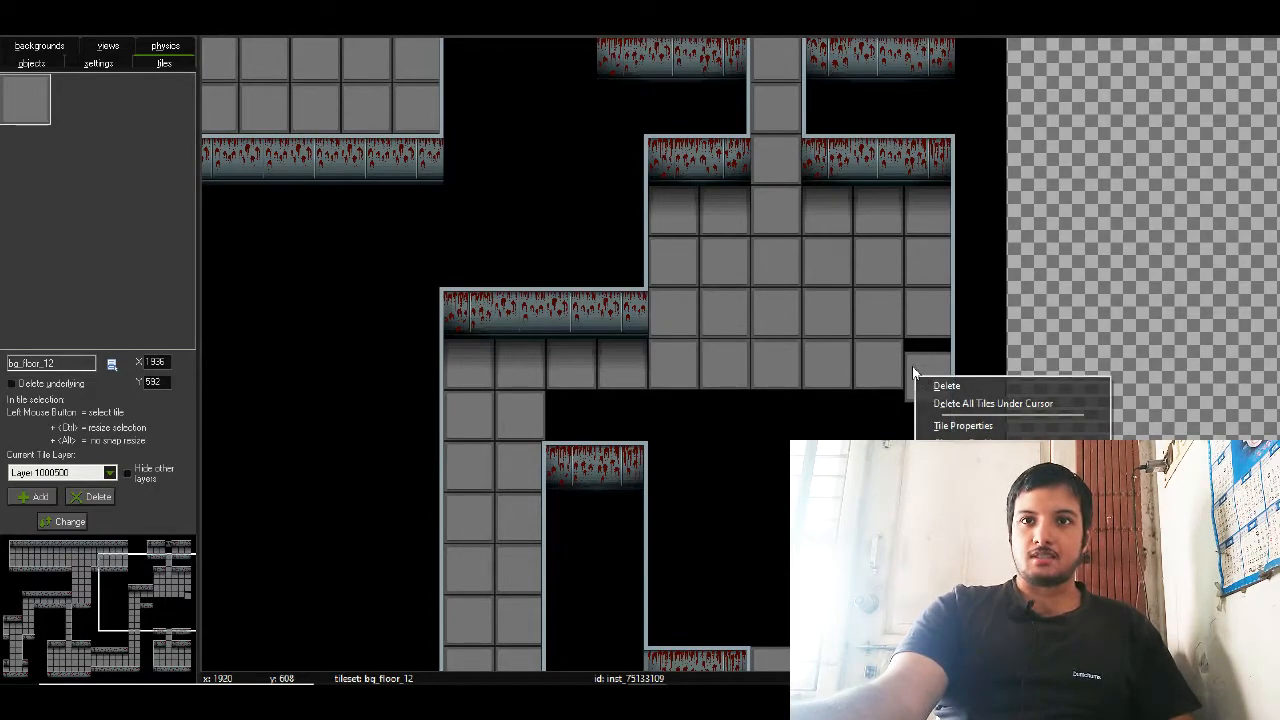
left_click(946, 385)
left_click(914, 352)
left_click_drag(557, 400, 880, 405)
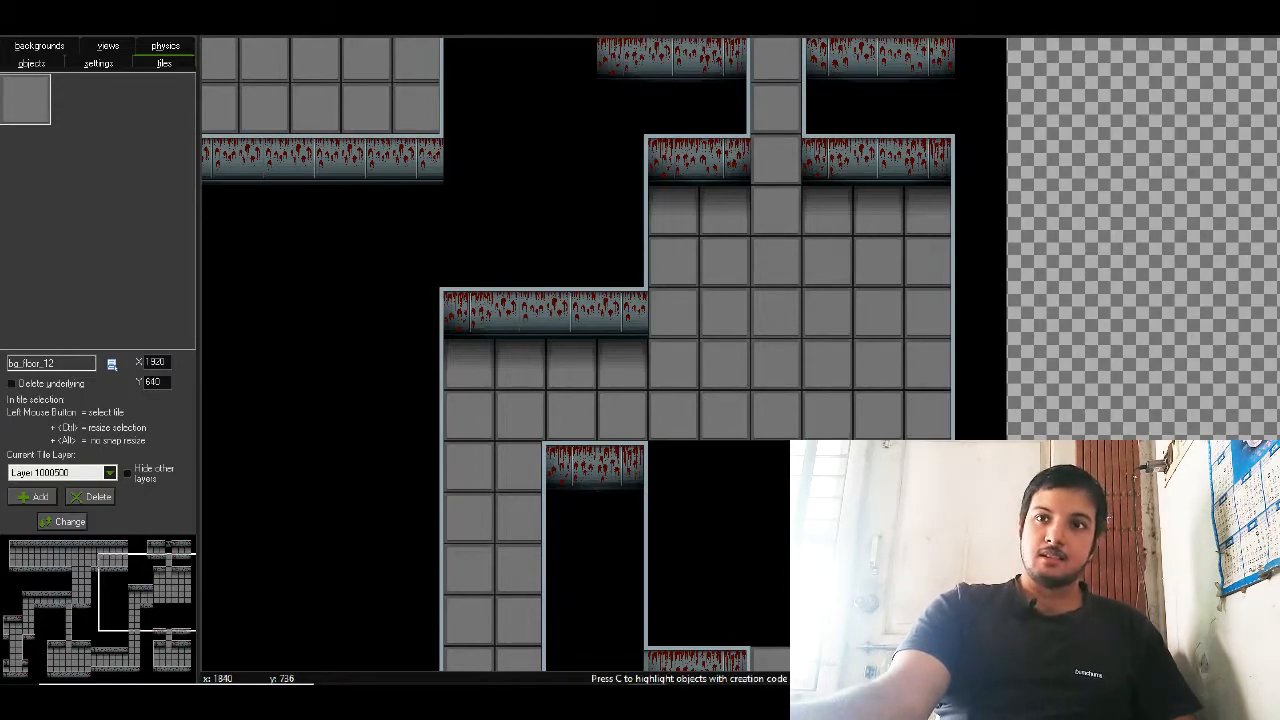
- Fill the eastern room's remaining rows from y 704 to y 896 with bg_floor_12 tiles, redoing the misaligned tiles at y 832
left_click_drag(654, 449, 785, 453)
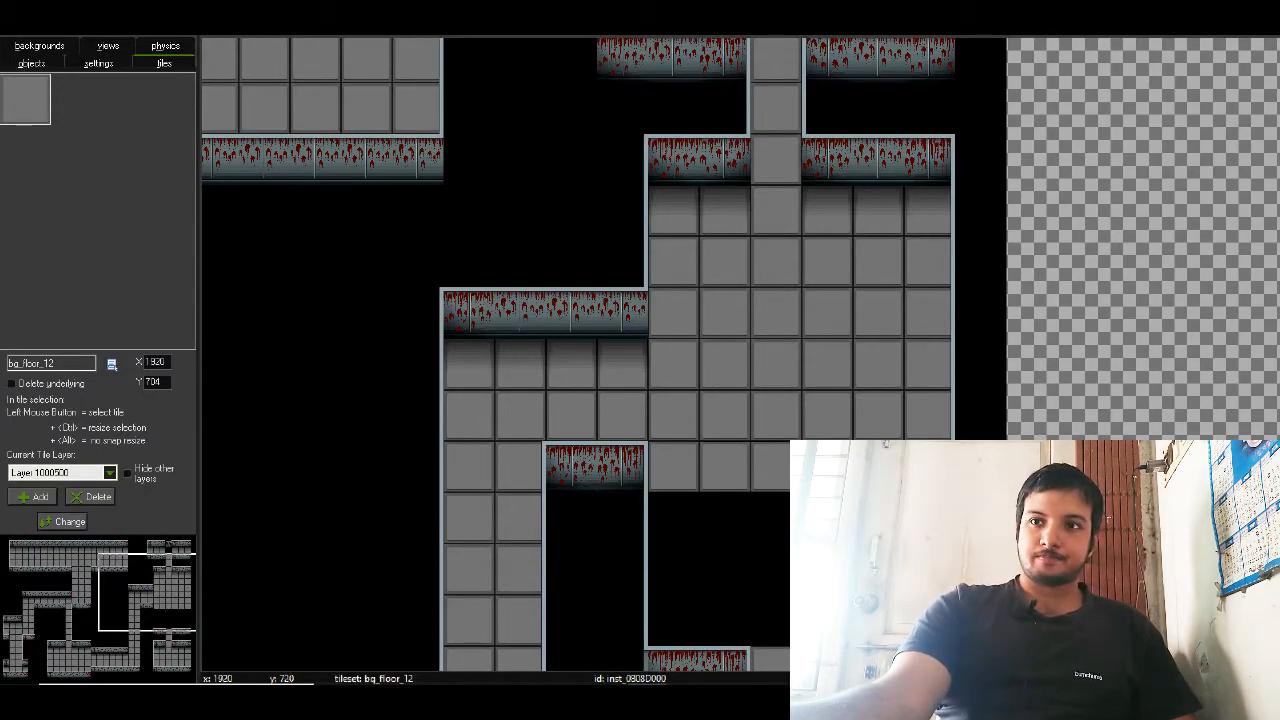
left_click_drag(654, 506, 800, 508)
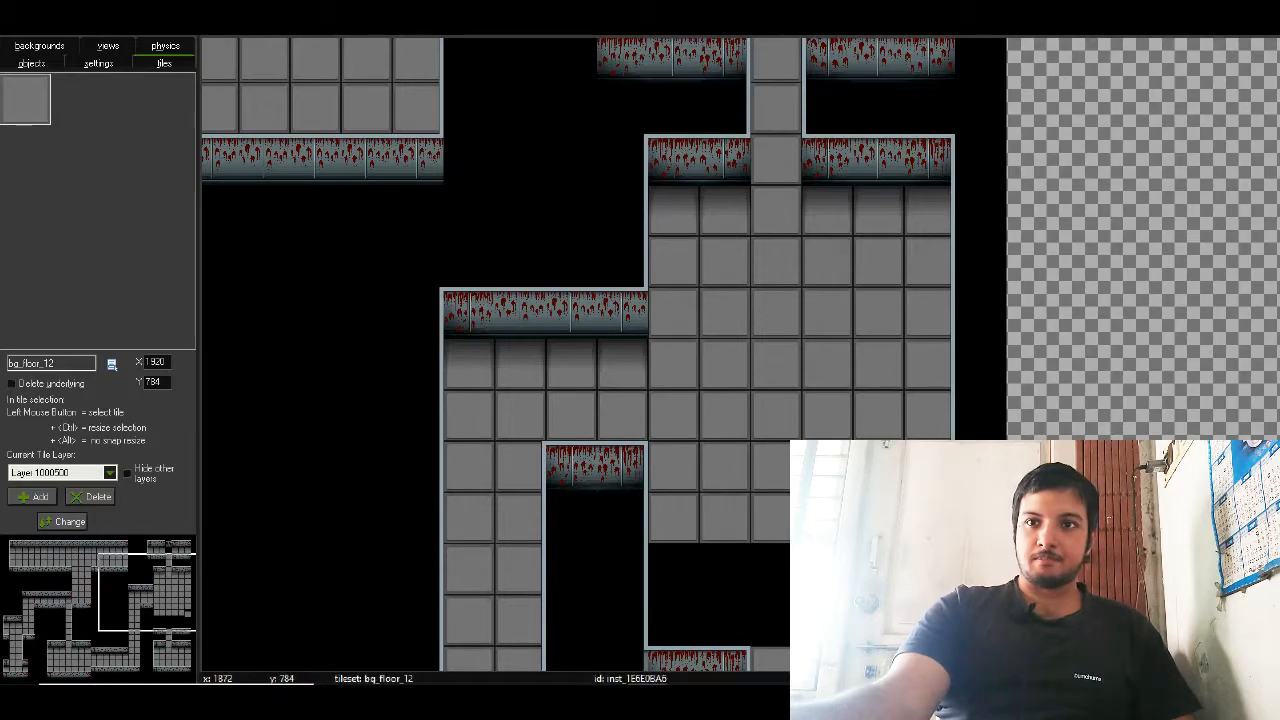
left_click_drag(650, 548, 763, 549)
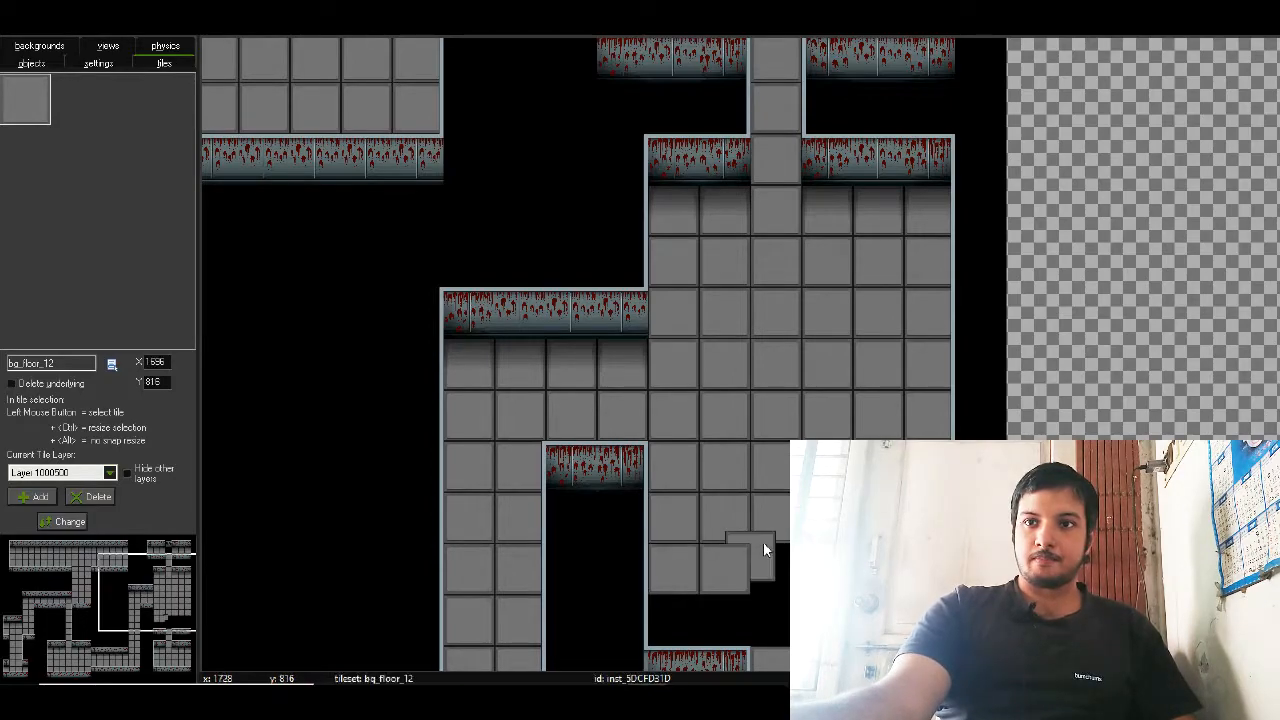
right_click_drag(893, 552, 745, 550, "shift")
left_click_drag(708, 548, 920, 552, "shift")
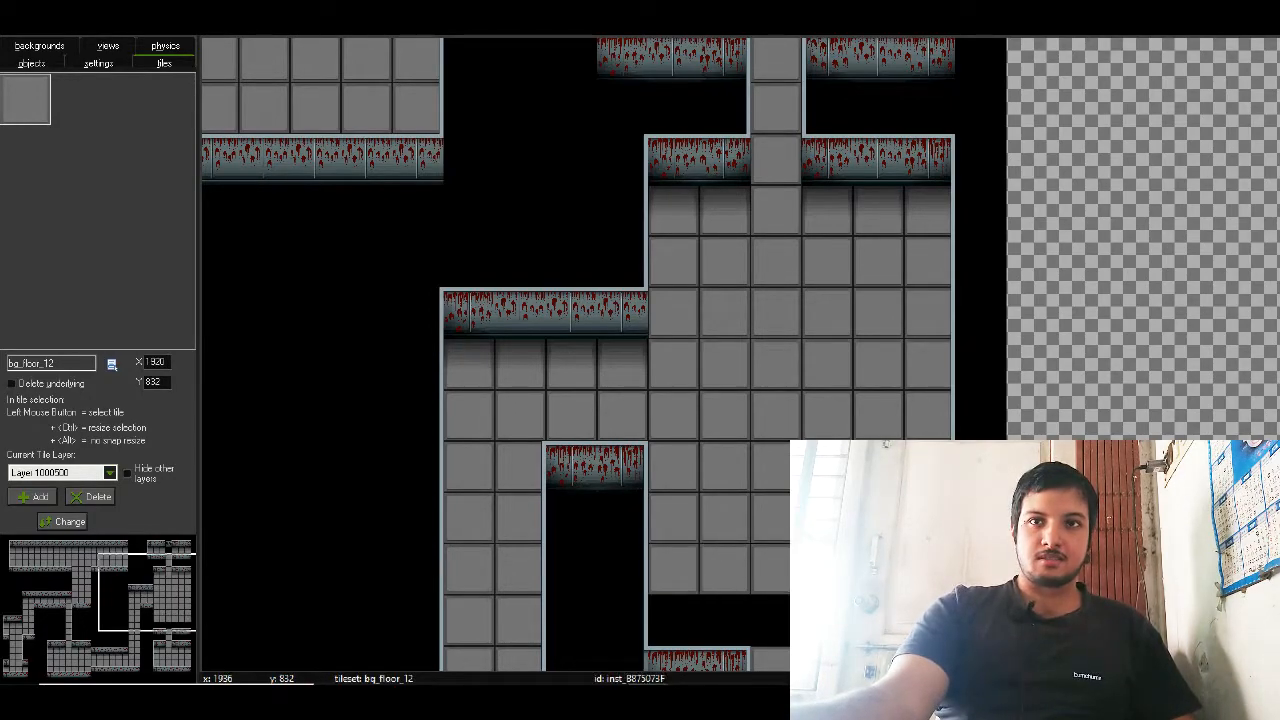
left_click_drag(656, 610, 795, 615)
- Browse the tile backgrounds and choose the cracked floor bg_floor_13 as the tile to place
mouse_move(147, 594)
left_mouse_down()
mouse_move(66, 621)
mouse_move(74, 566)
mouse_move(43, 554)
mouse_move(67, 574)
left_mouse_up()
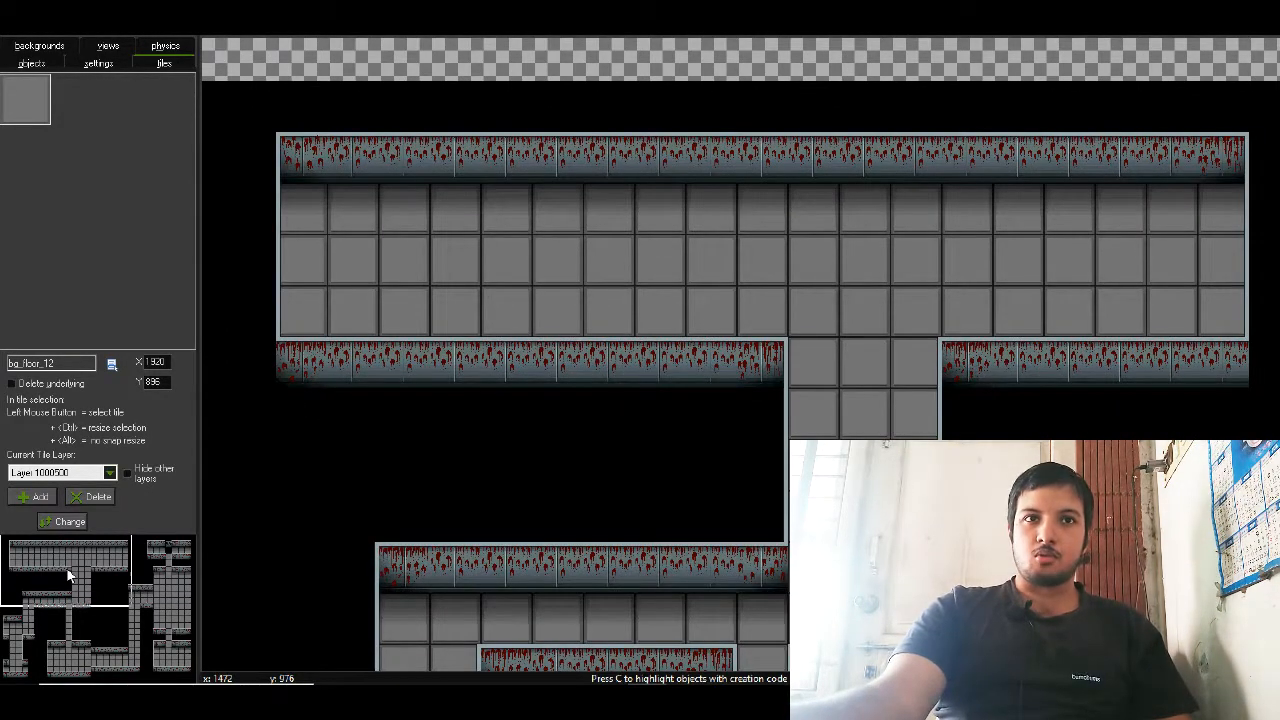
left_click(112, 366)
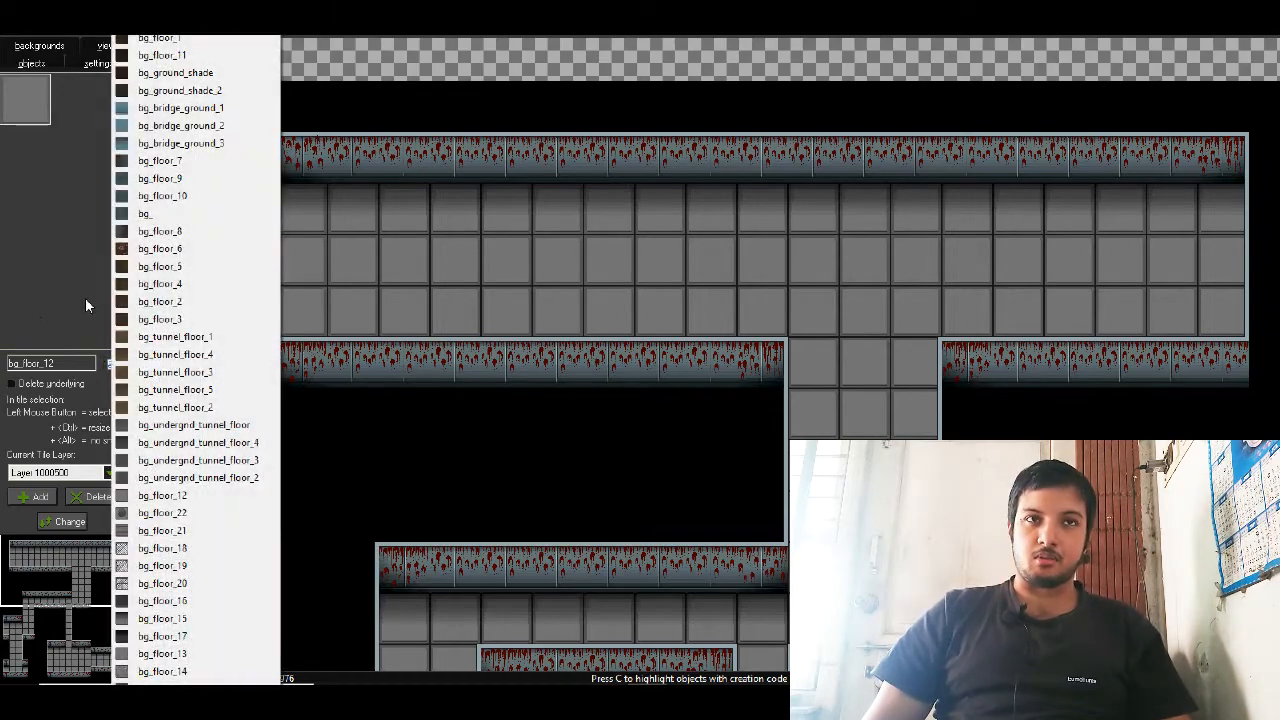
key("Up")
key("Up")
key("Up")
key("Up")
key("Up")
key("Up")
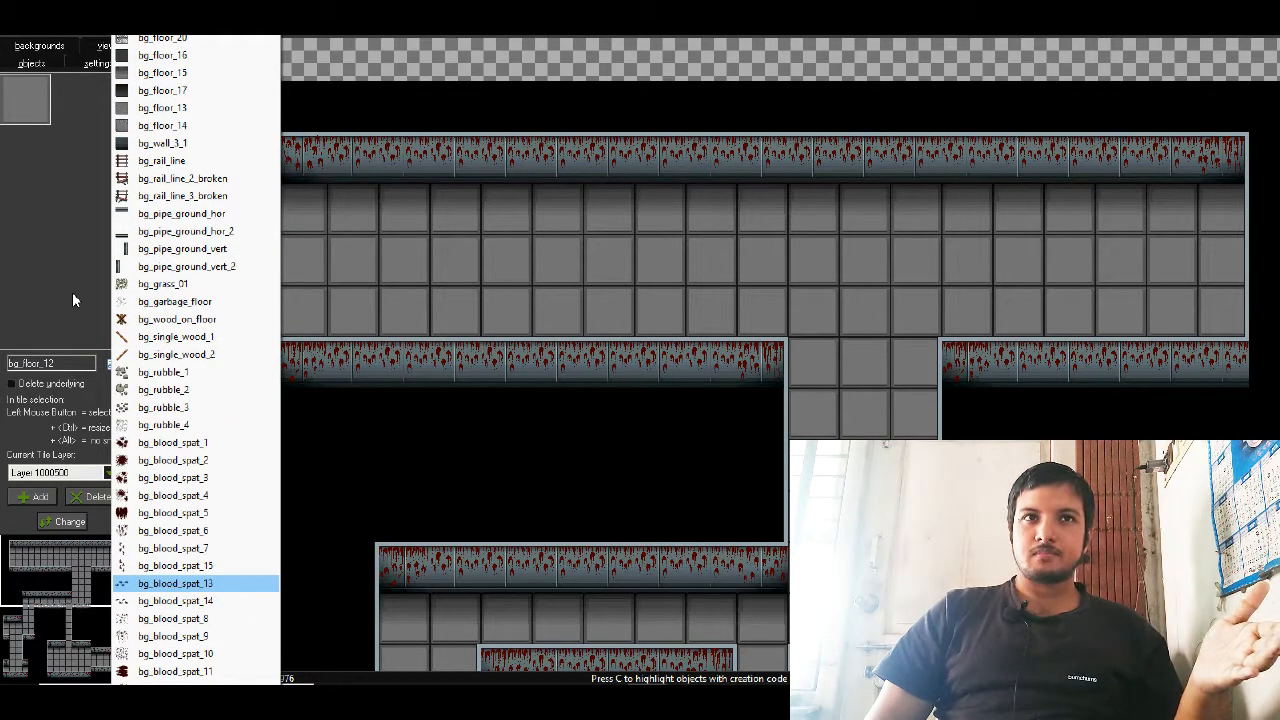
key("Up")
key("Up")
key("Up")
key("Up")
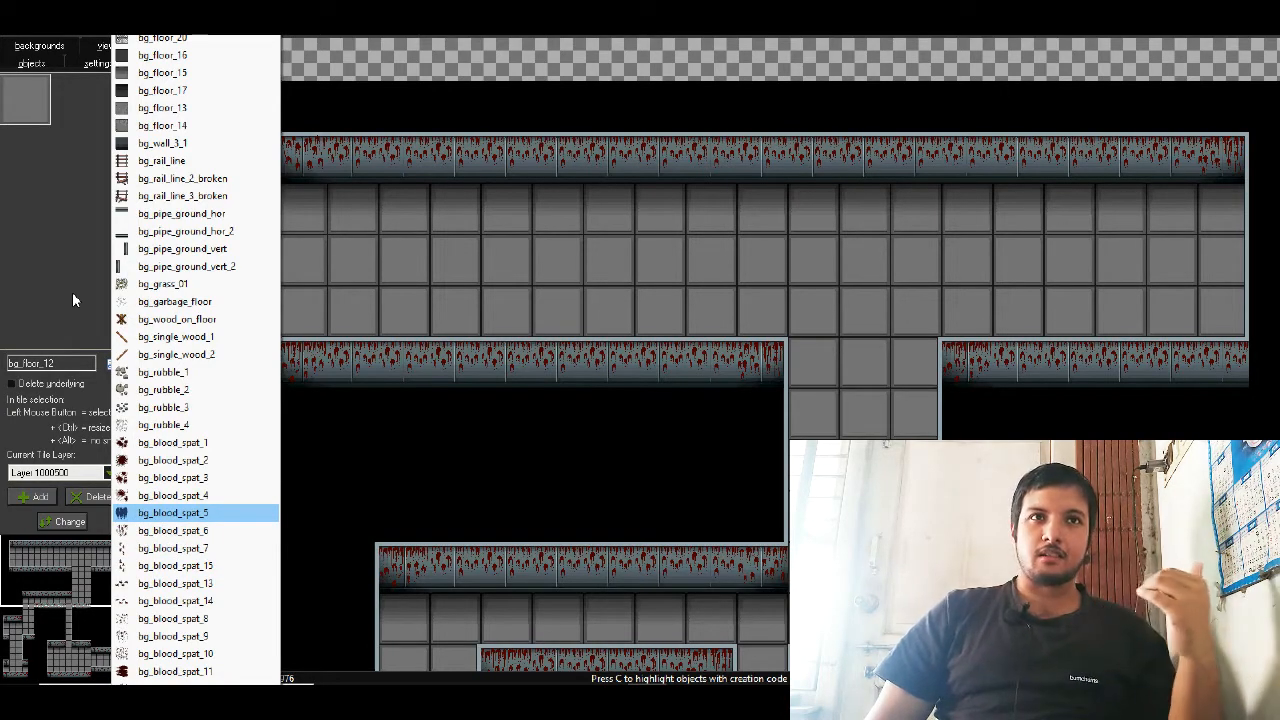
key("Up")
key("Up")
key("Up")
key("Up")
key("Up")
key("Up")
key("Up")
key("Up")
key("Up")
key("Up")
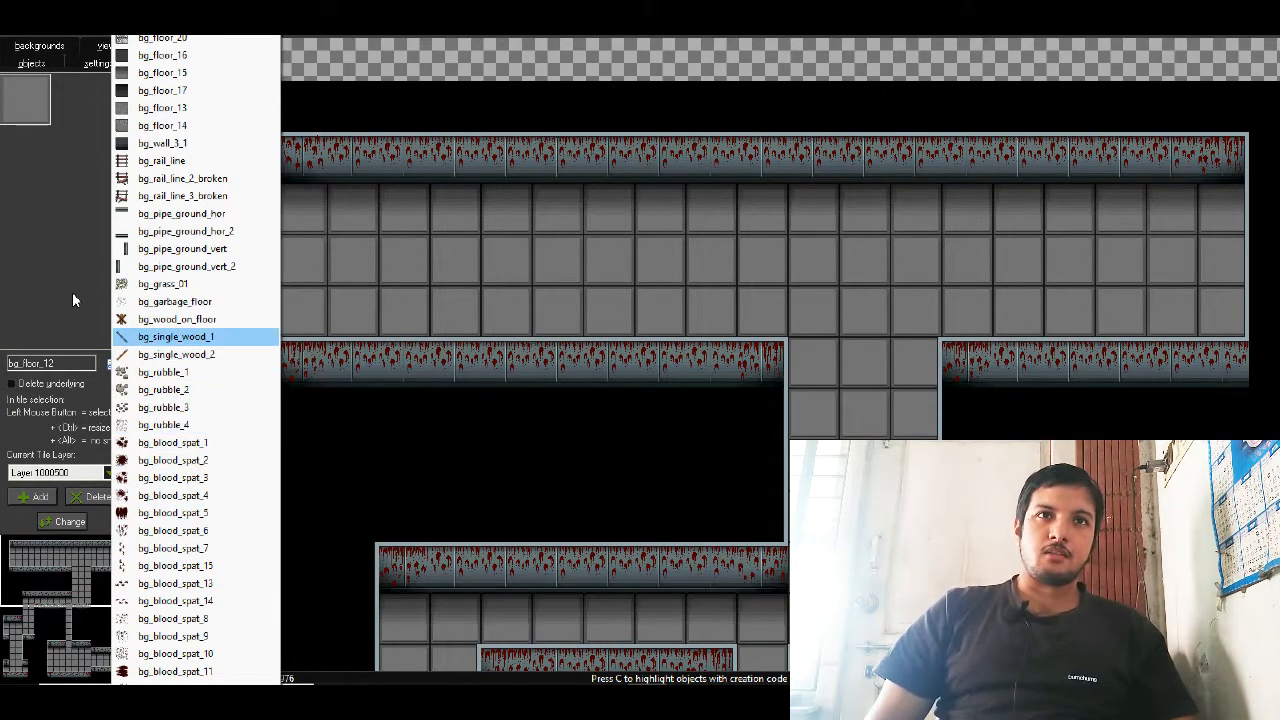
key("Up")
key("Up")
key("Up")
key("Up")
key("Up")
key("Up")
key("Up")
key("Up")
key("Up")
key("Up")
key("Up")
key("Up")
key("Up")
key("Up")
key("Up")
key("Down")
key("Down")
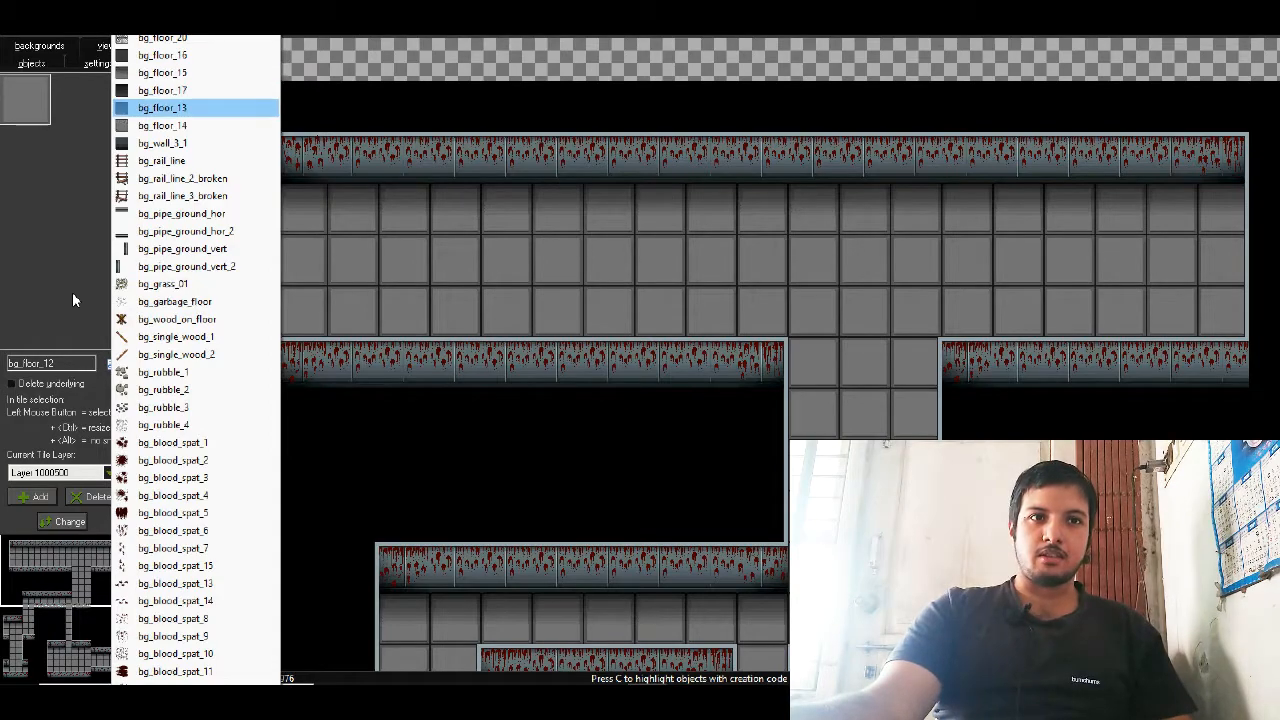
key("Return")
- Add a new tile layer with depth 1000400 for the cracked floor overlays
left_click(72, 474)
left_click(60, 487)
left_click(32, 497)
left_click(685, 320)
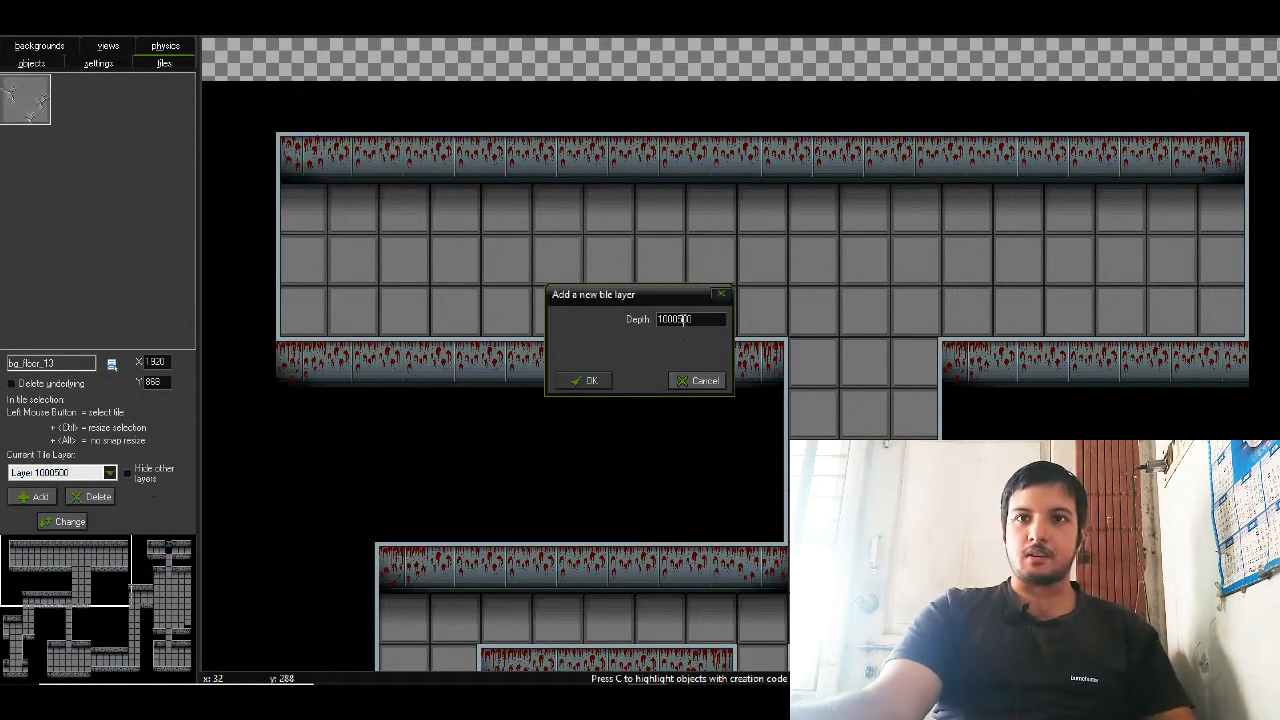
key("BackSpace")
type("4")
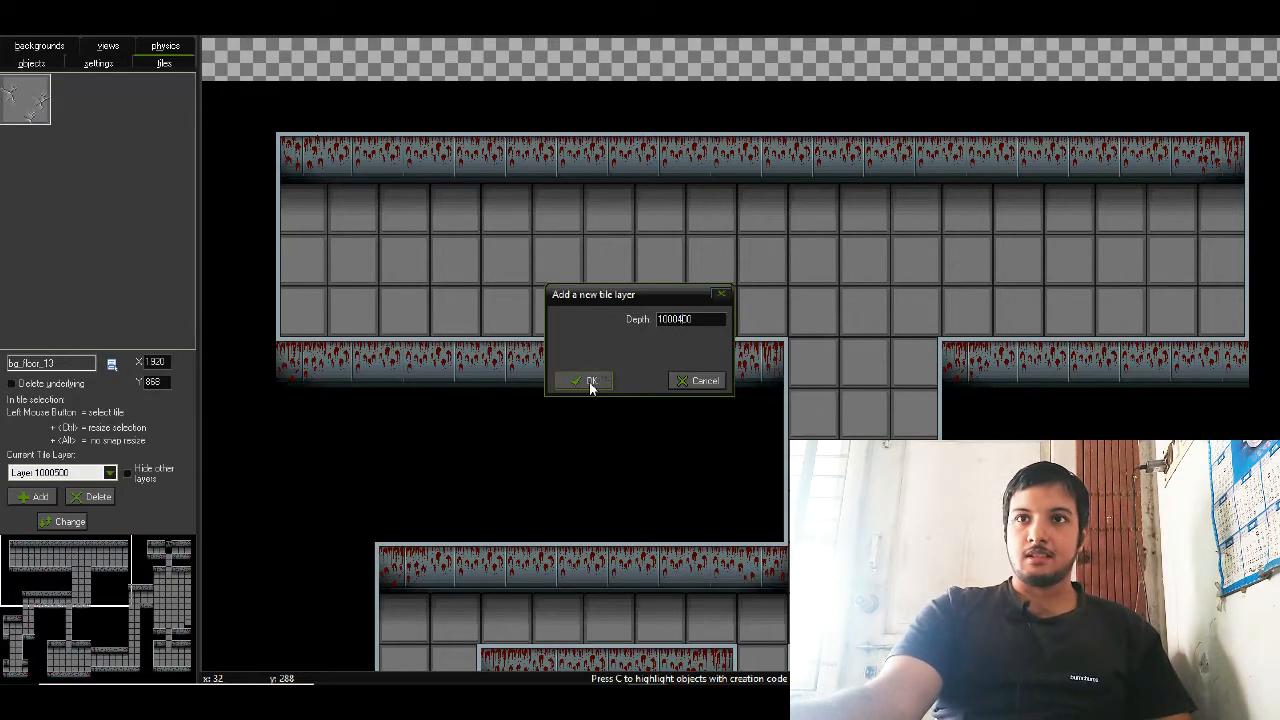
left_click(588, 380)
- Place cracked bg_floor_13 tiles in the northern hall and the passage beneath it, including (832, 256), (768, 448) and (896, 576)
scroll(762, 252, "up", 1, "ctrl")
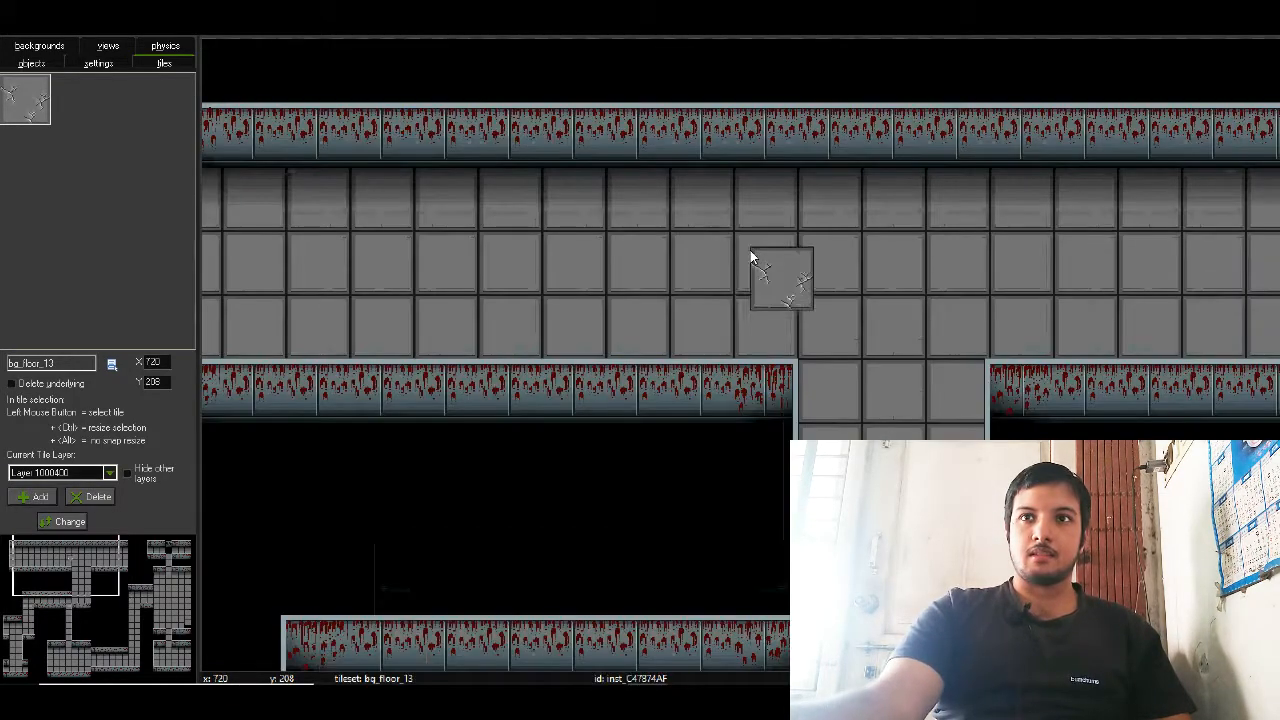
left_click(748, 252)
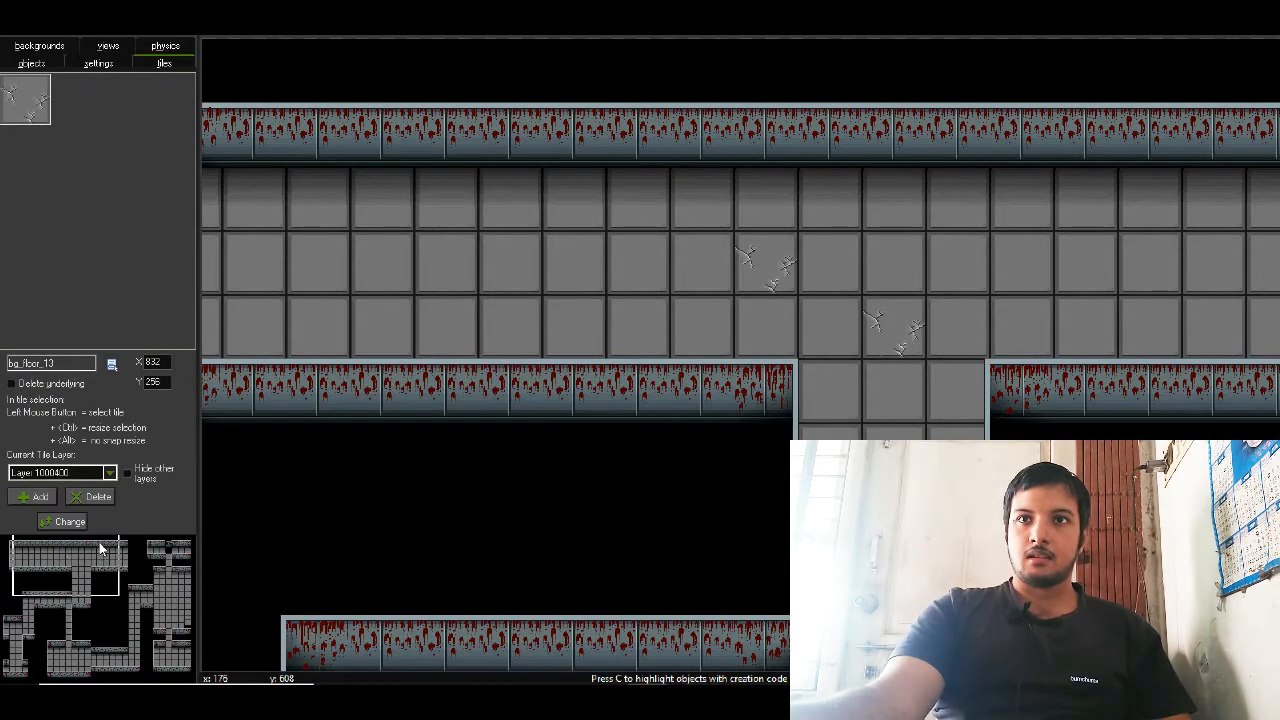
left_click(82, 604)
left_click_drag(79, 598, 81, 590)
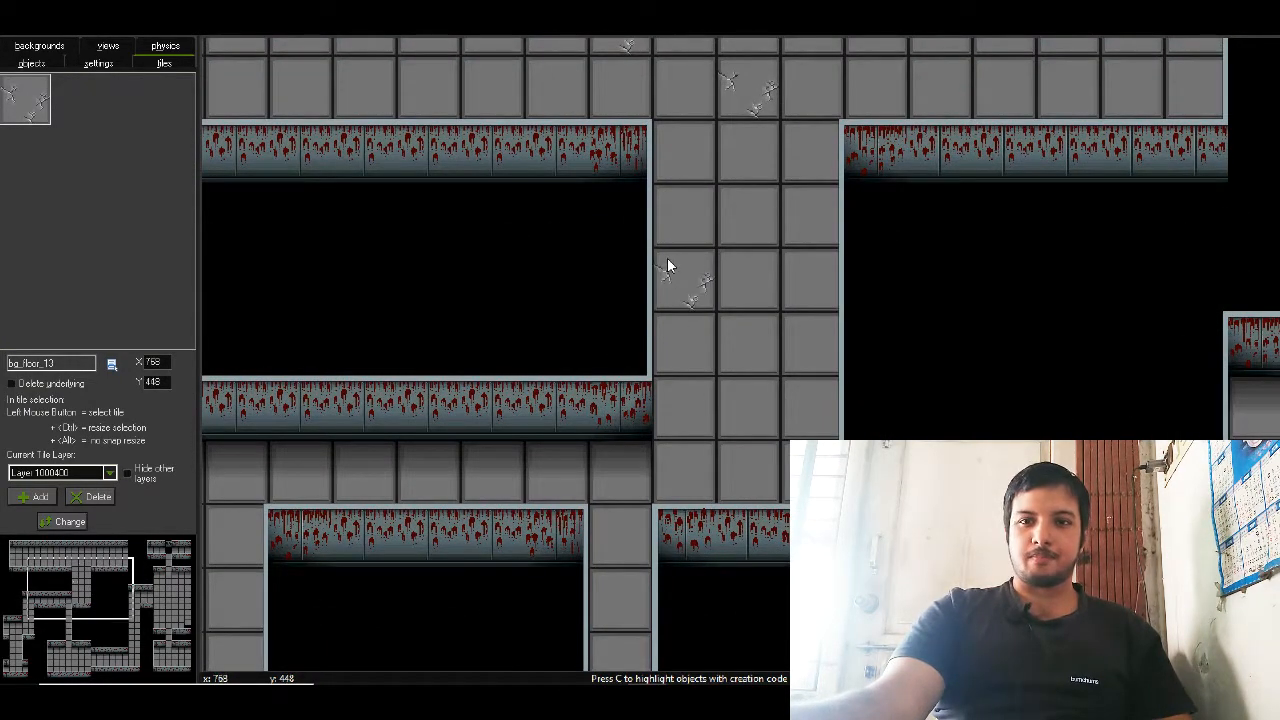
left_click(792, 384)
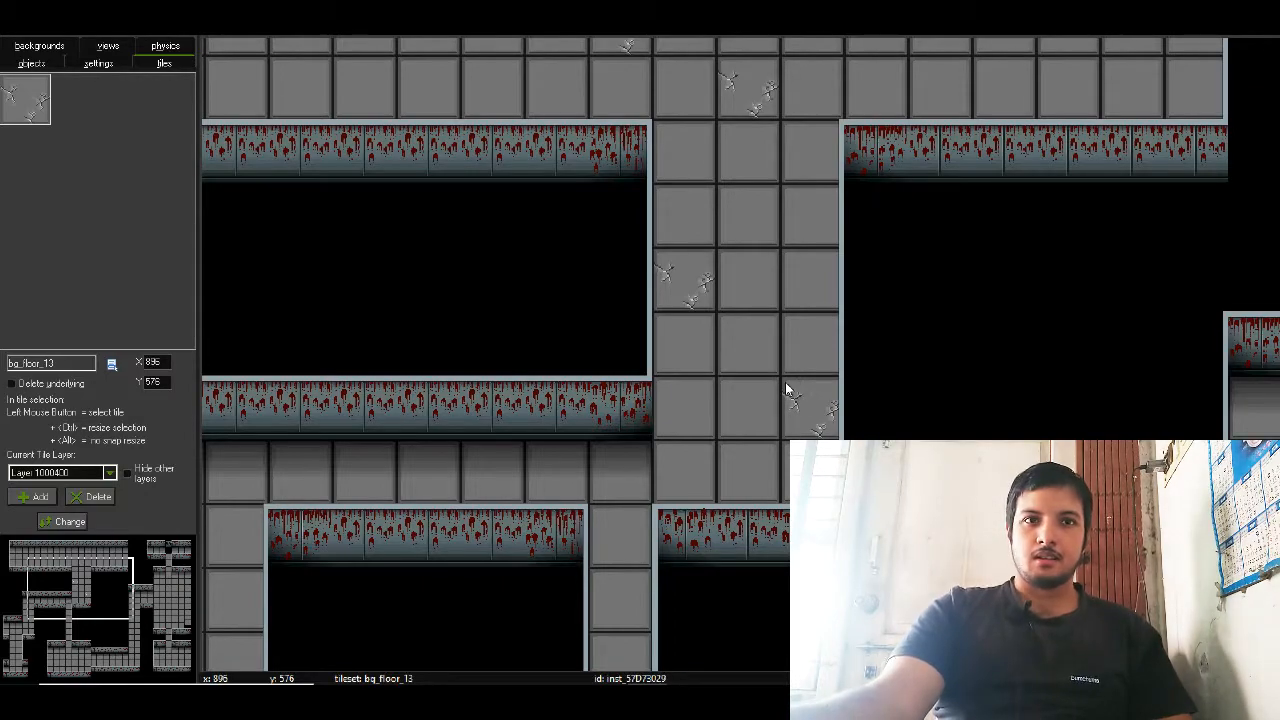
- Scatter cracked bg_floor_13 tiles through the western corridor, the narrow passage at x 704, y 896, and the small western room
left_click_drag(165, 588, 49, 621)
left_click_drag(457, 242, 466, 241)
left_click(527, 303)
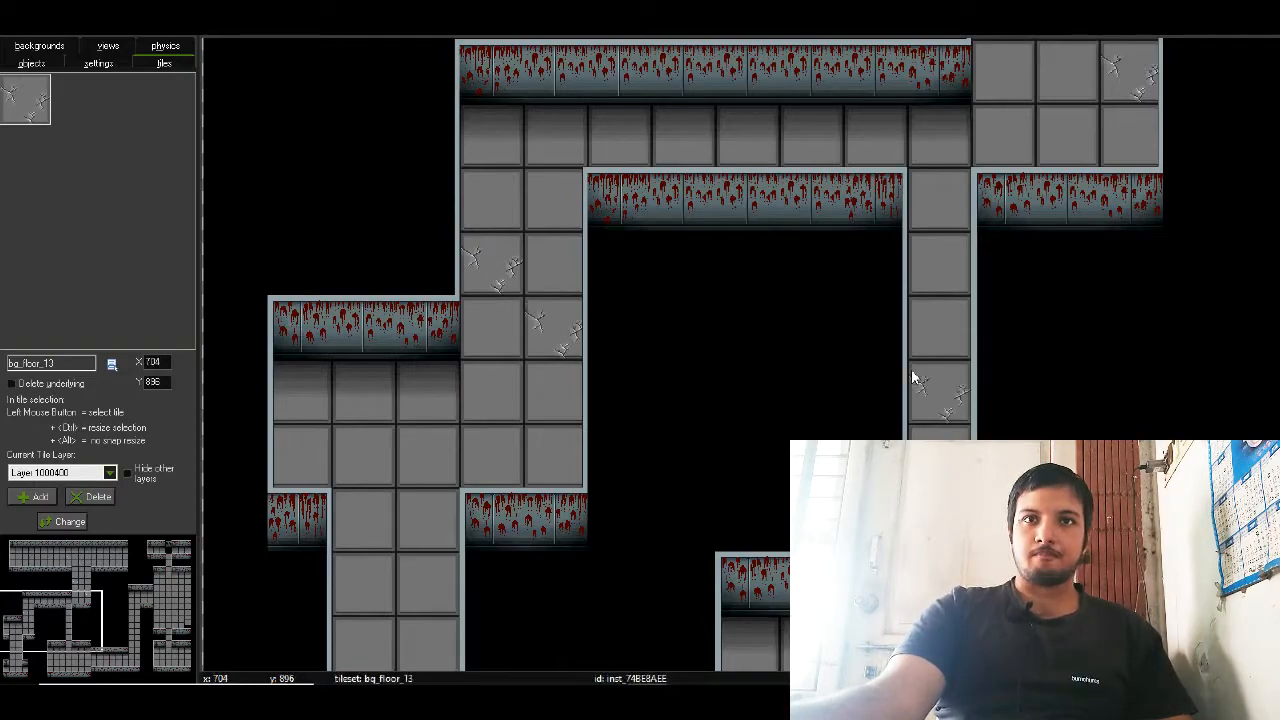
left_click(35, 672)
left_click_drag(35, 672, 50, 634)
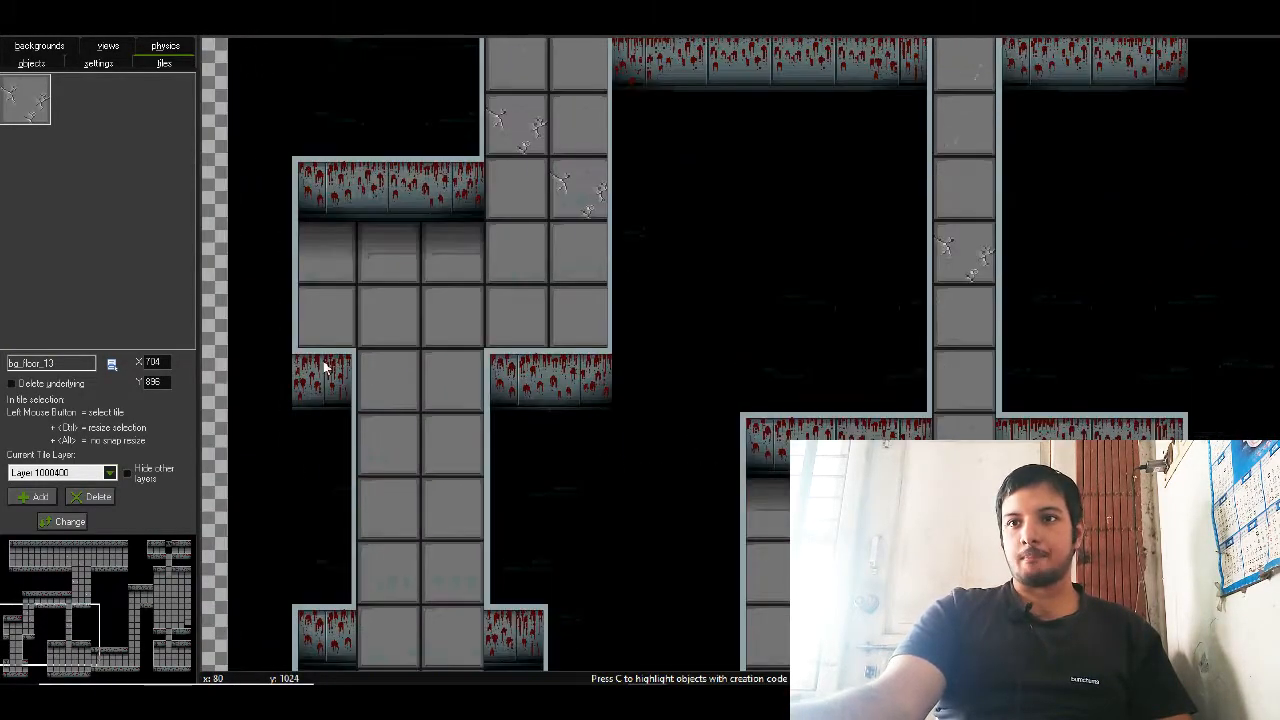
left_click(435, 292)
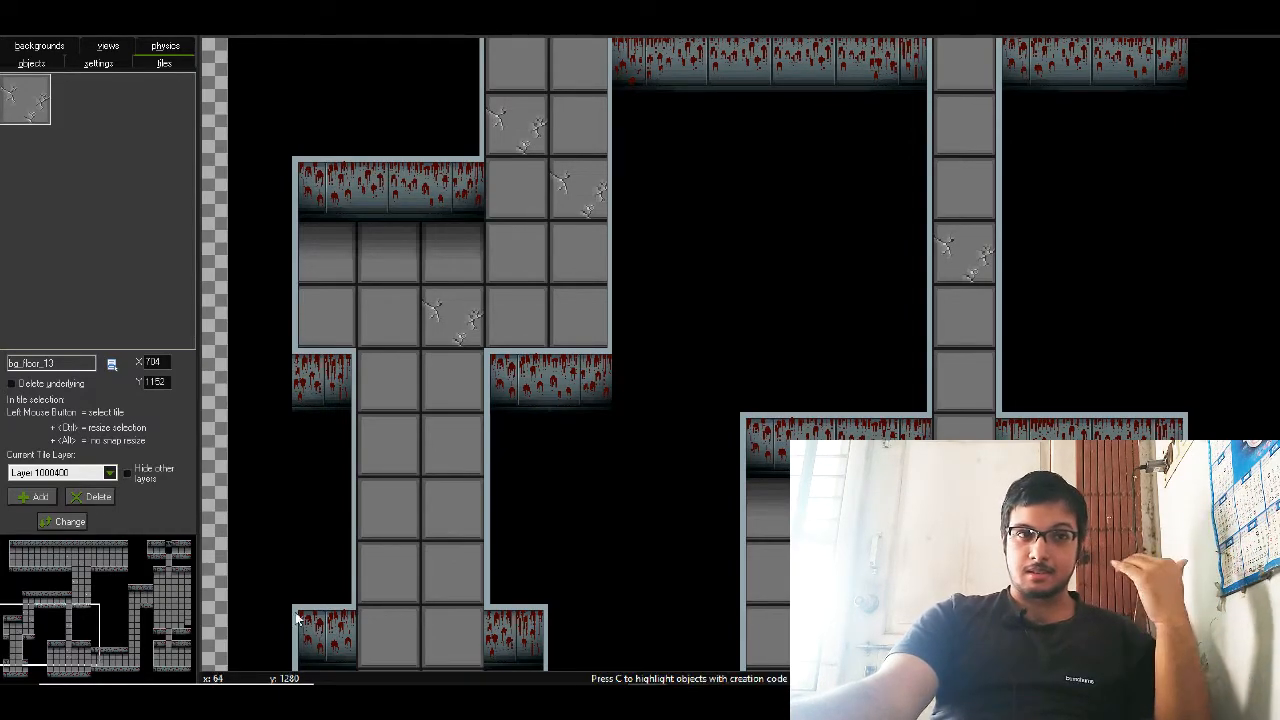
left_click(60, 628)
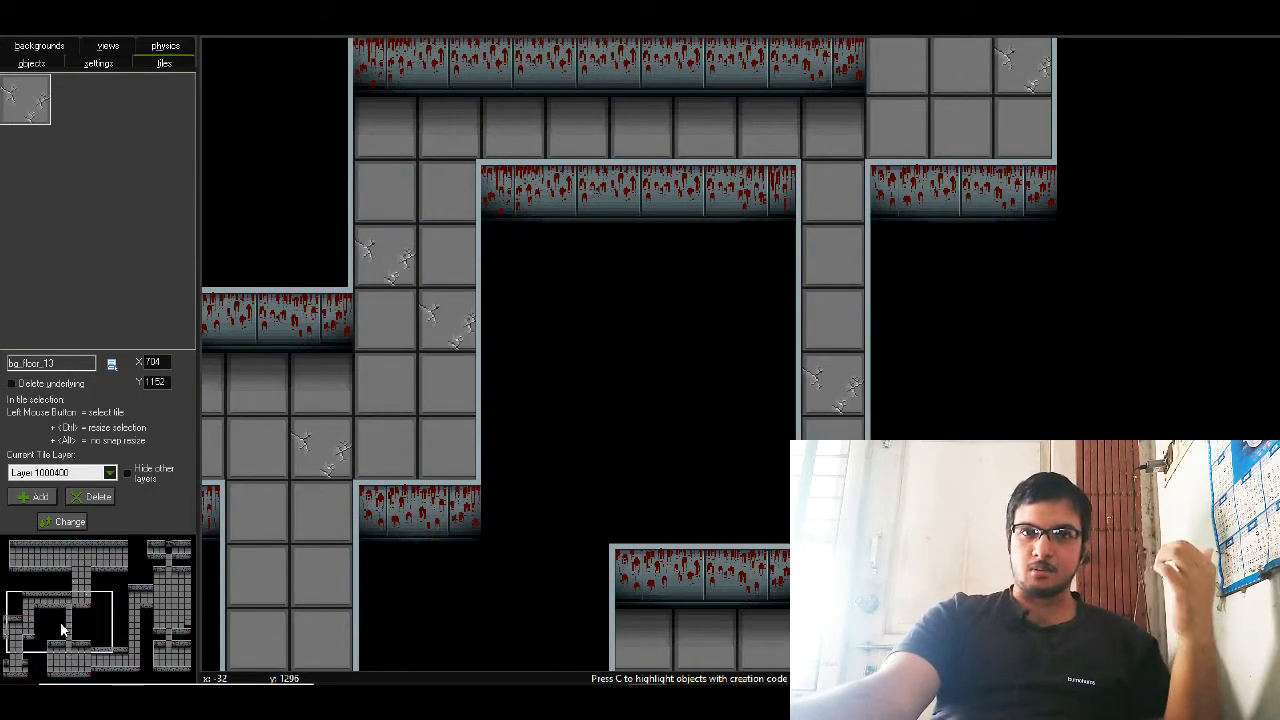
left_click_drag(61, 623, 62, 630)
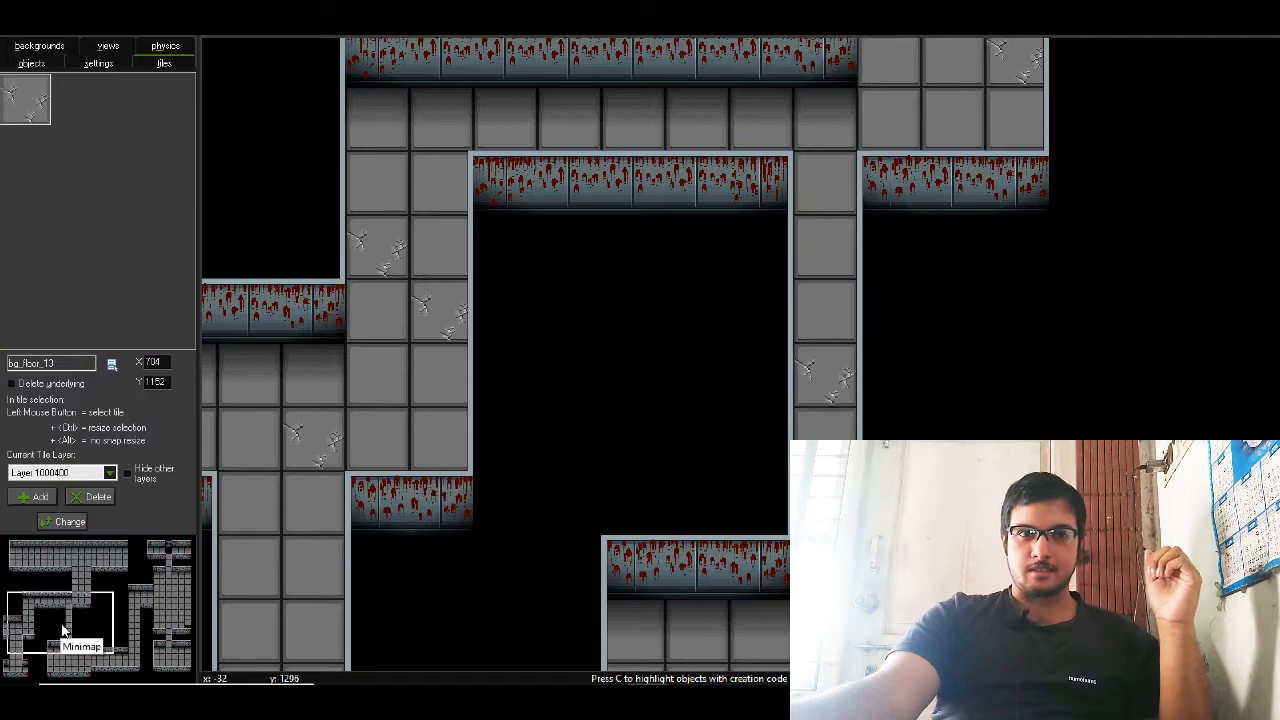
left_click_drag(62, 630, 62, 626)
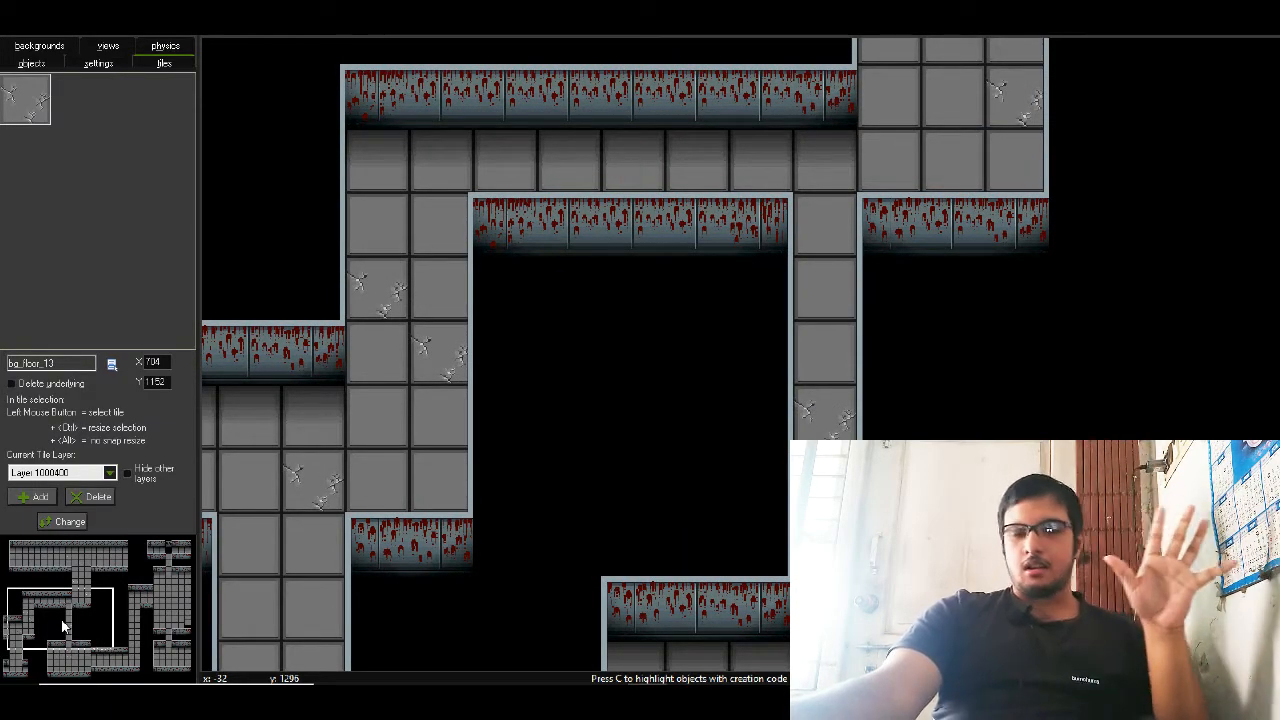
left_click_drag(62, 621, 57, 630)
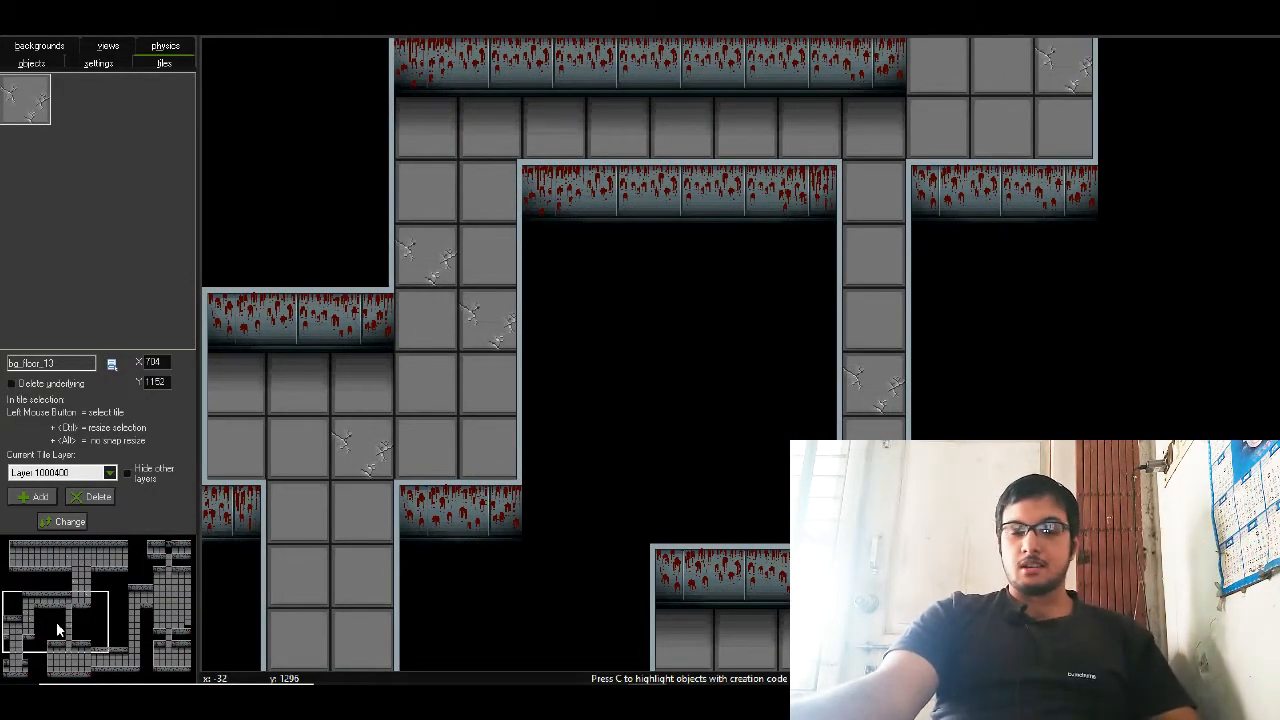
left_click_drag(57, 630, 42, 654)
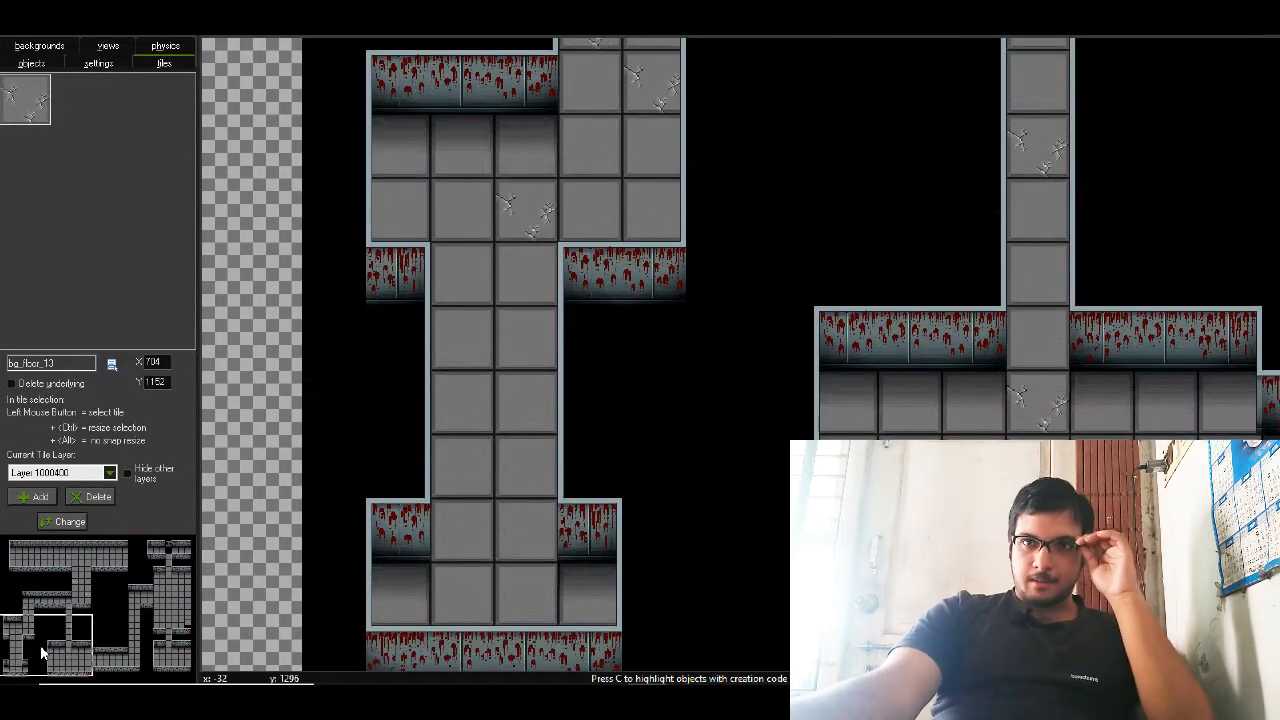
- Scatter cracked bg_floor_13 tiles in the southwestern corridor, the southern room and the corridor running east, ending at x 1408, y 1216
left_click_drag(41, 648, 45, 663)
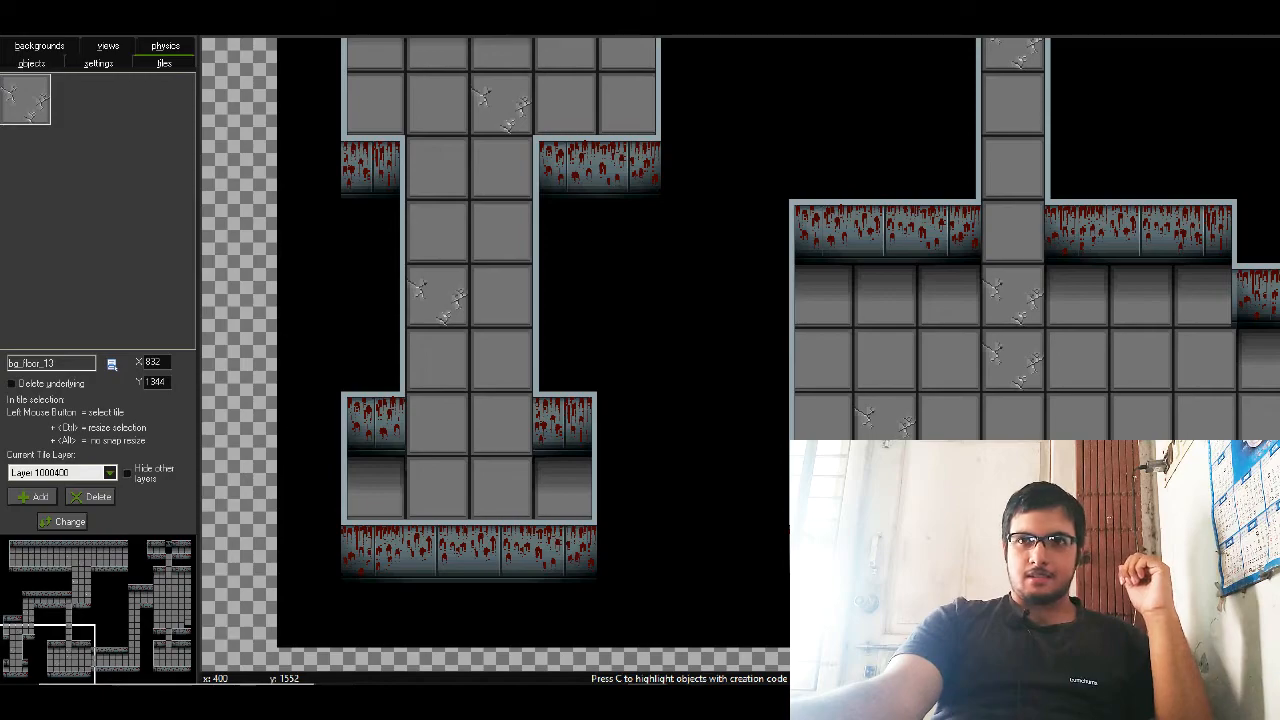
left_click_drag(70, 636, 80, 581)
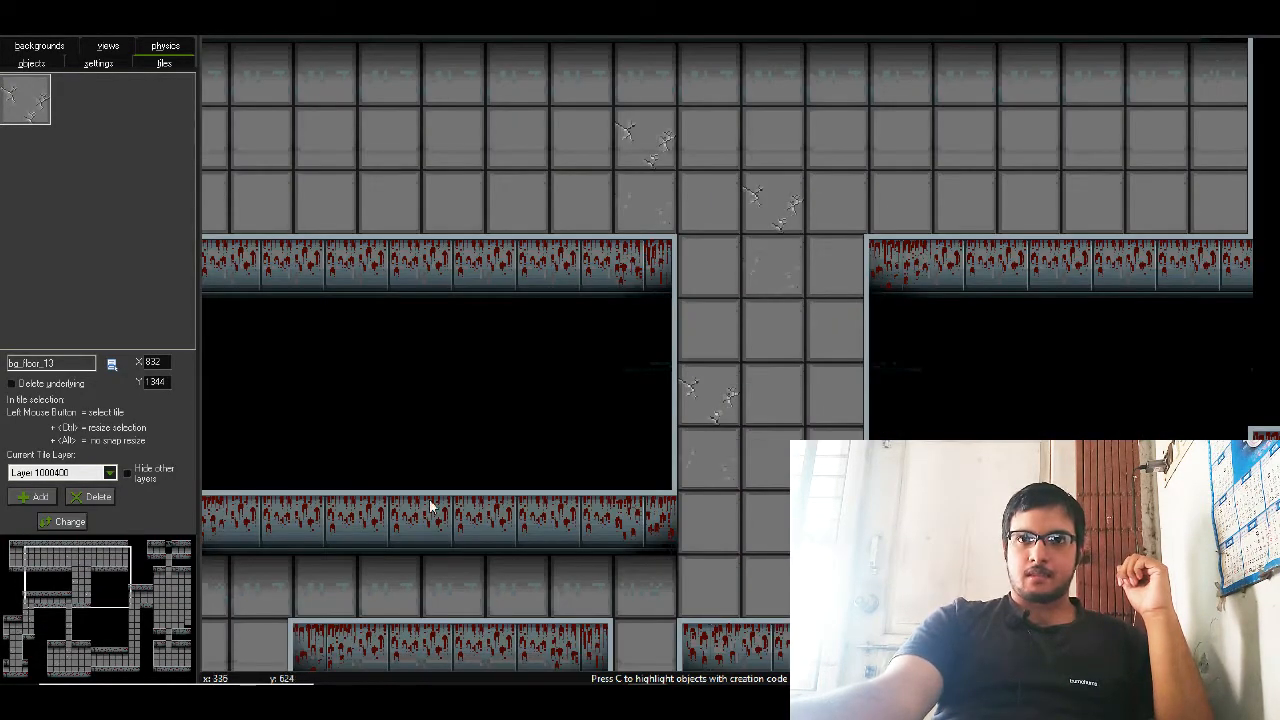
left_click_drag(3, 655, 110, 645)
left_click_drag(683, 528, 677, 529)
left_click(997, 460)
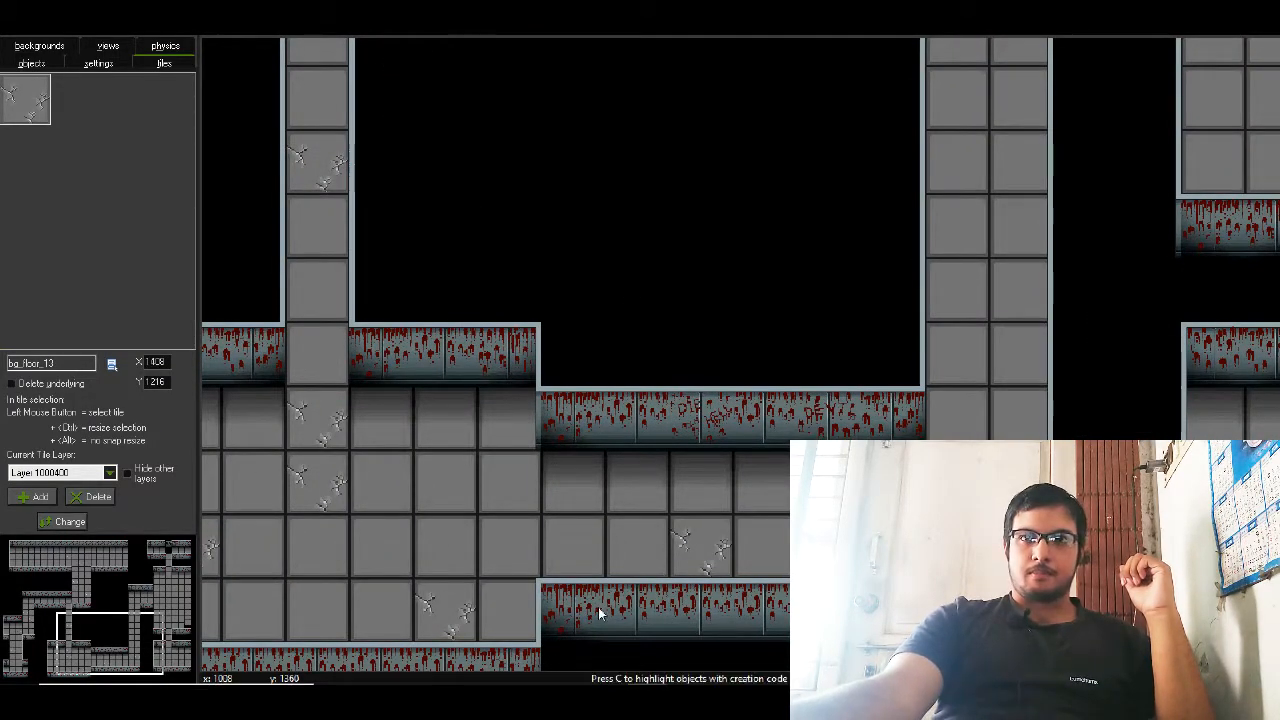
- Place two adjacent cracked bg_floor_13 tiles from x 1472, y 640, and more in the upper eastern room, including x 1728, y 448
left_click_drag(110, 608, 138, 600)
left_click_drag(860, 409, 787, 411)
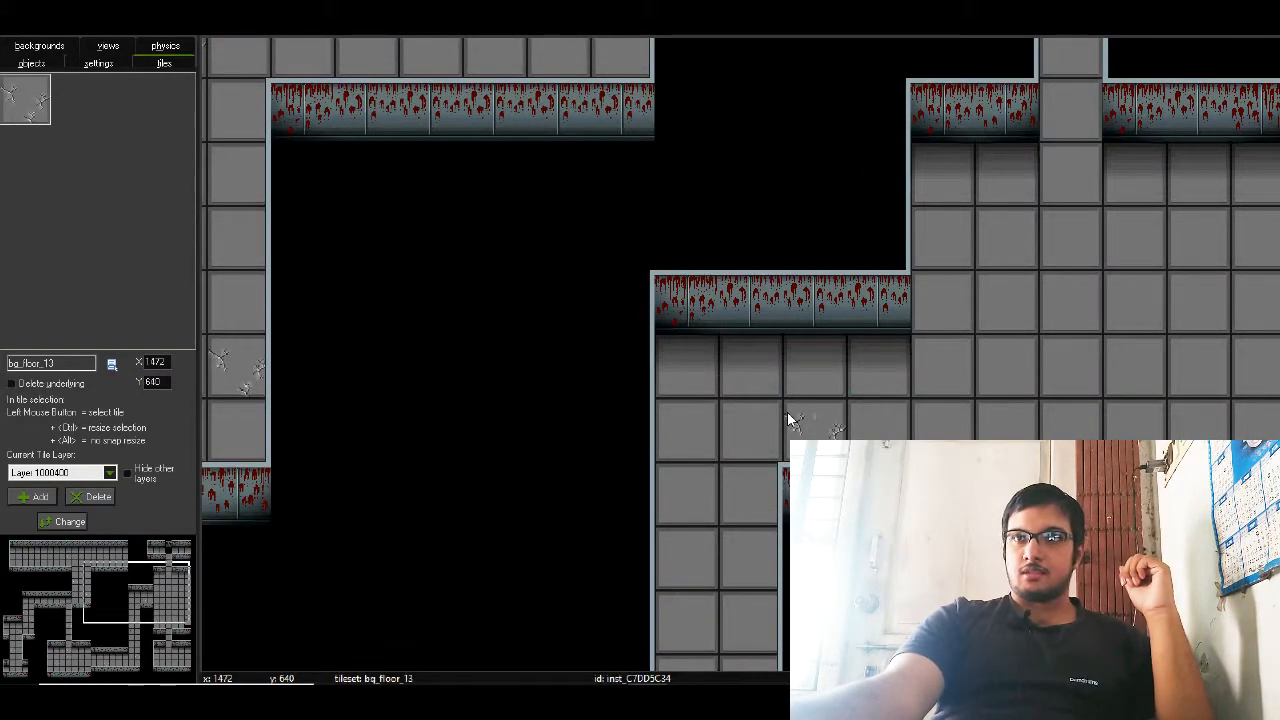
left_click(854, 409)
left_click(1078, 222)
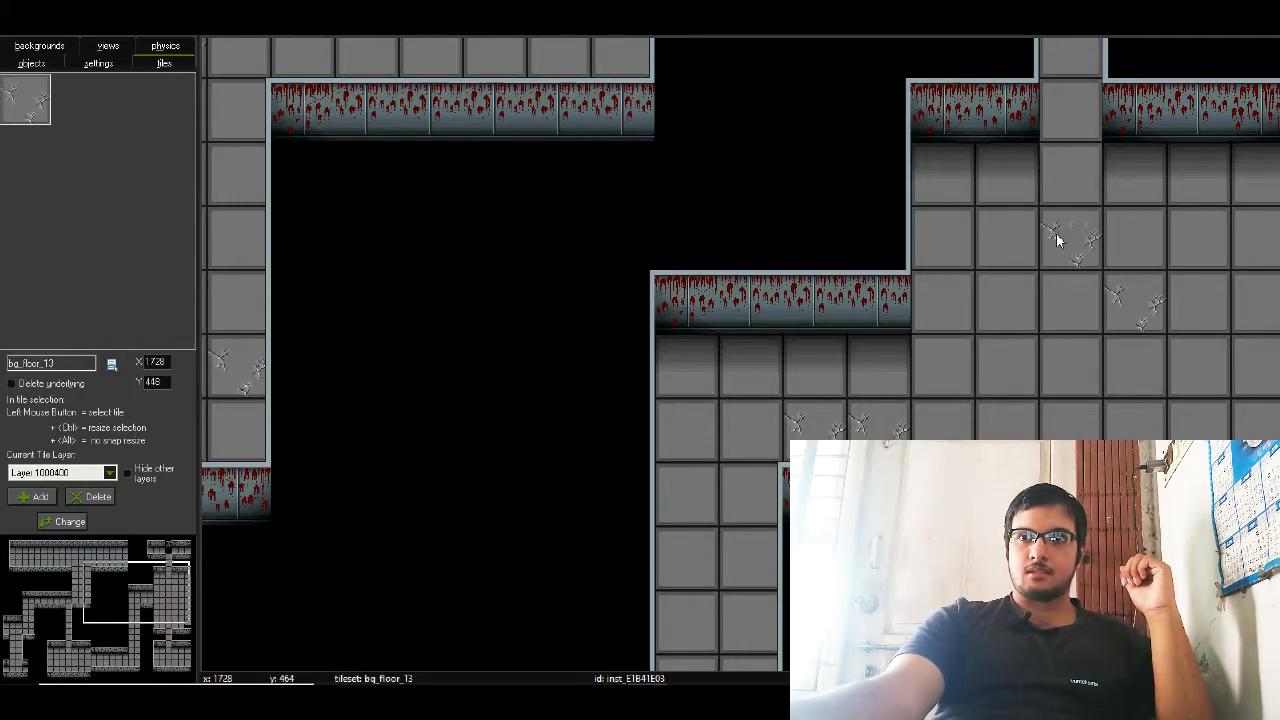
- Remove the stray cracked tile from the eastern room's southeastern corner and realign the floor tile there to x 1920, y 896 on layer 1000500
left_click_drag(155, 598, 172, 628)
left_click_drag(914, 396, 927, 364)
right_click(937, 371)
left_click(963, 383)
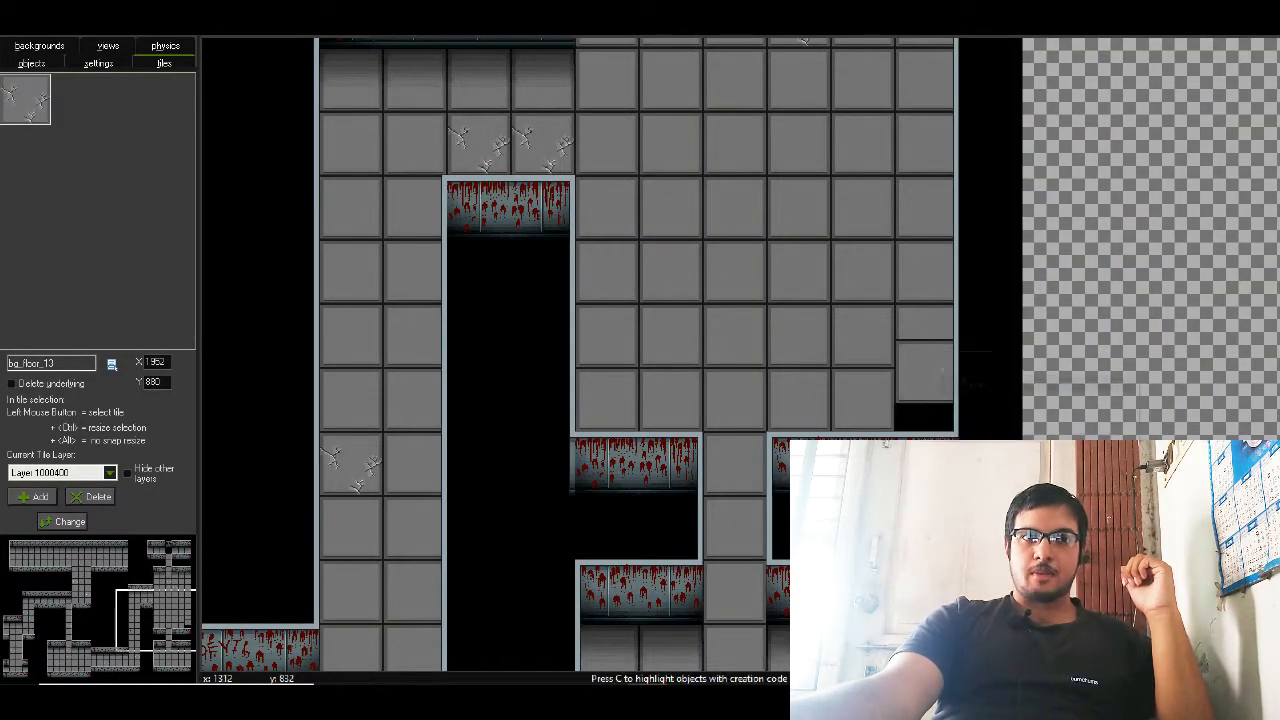
left_click(110, 472)
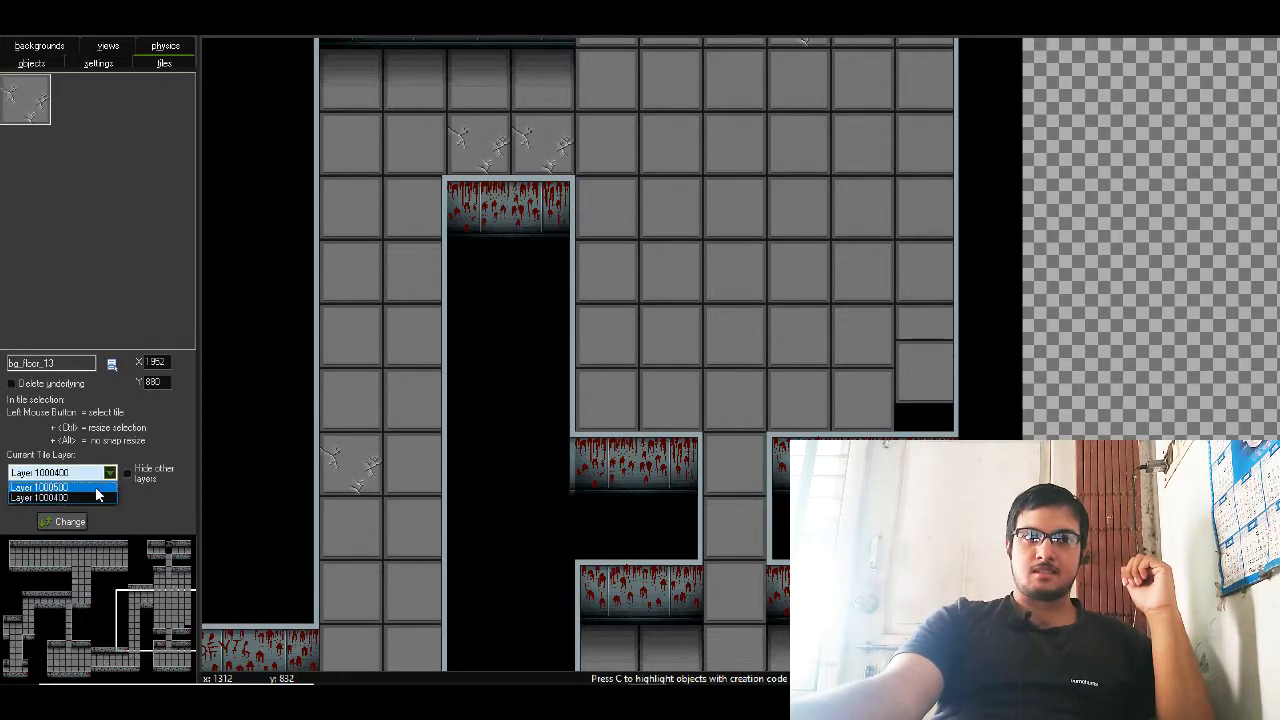
left_click(96, 488)
left_click(895, 373)
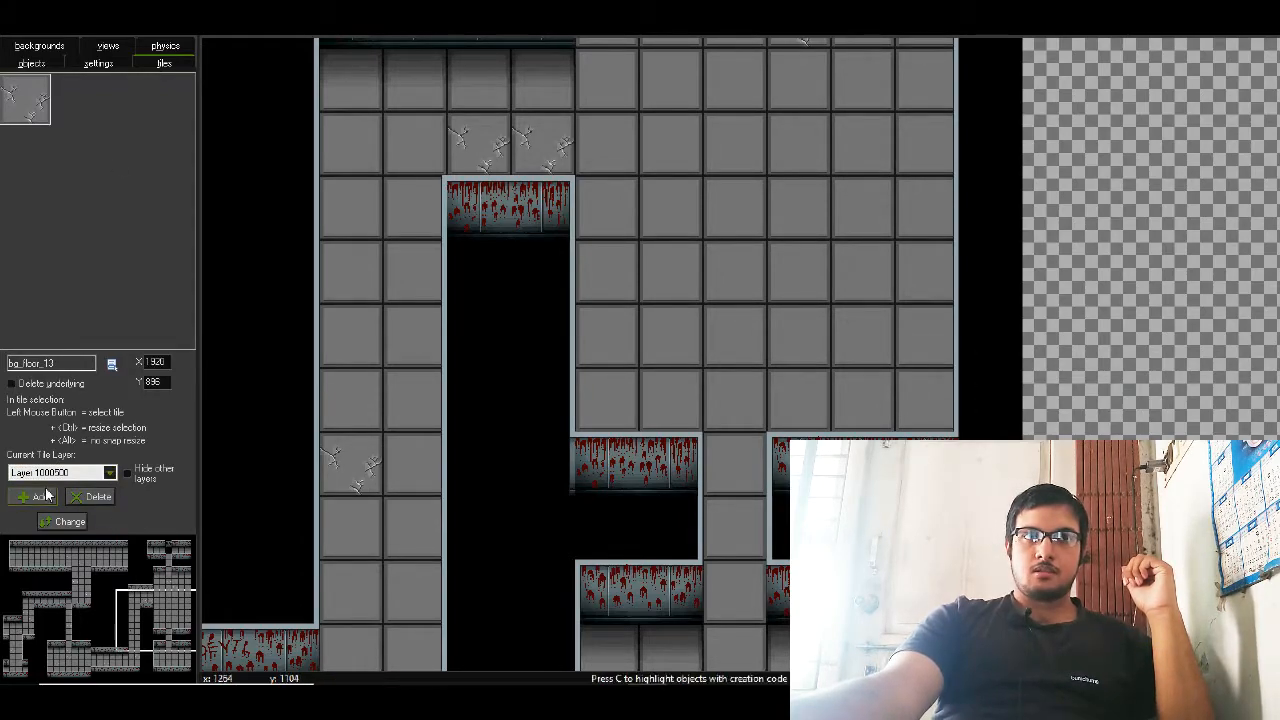
- On tile layer 1000400, scatter cracked bg_floor_13 tiles across the lower eastern room and the southeastern room, including (1600, 896) and (1664, 1216)
left_click(110, 472)
left_click(91, 498)
left_click(116, 317)
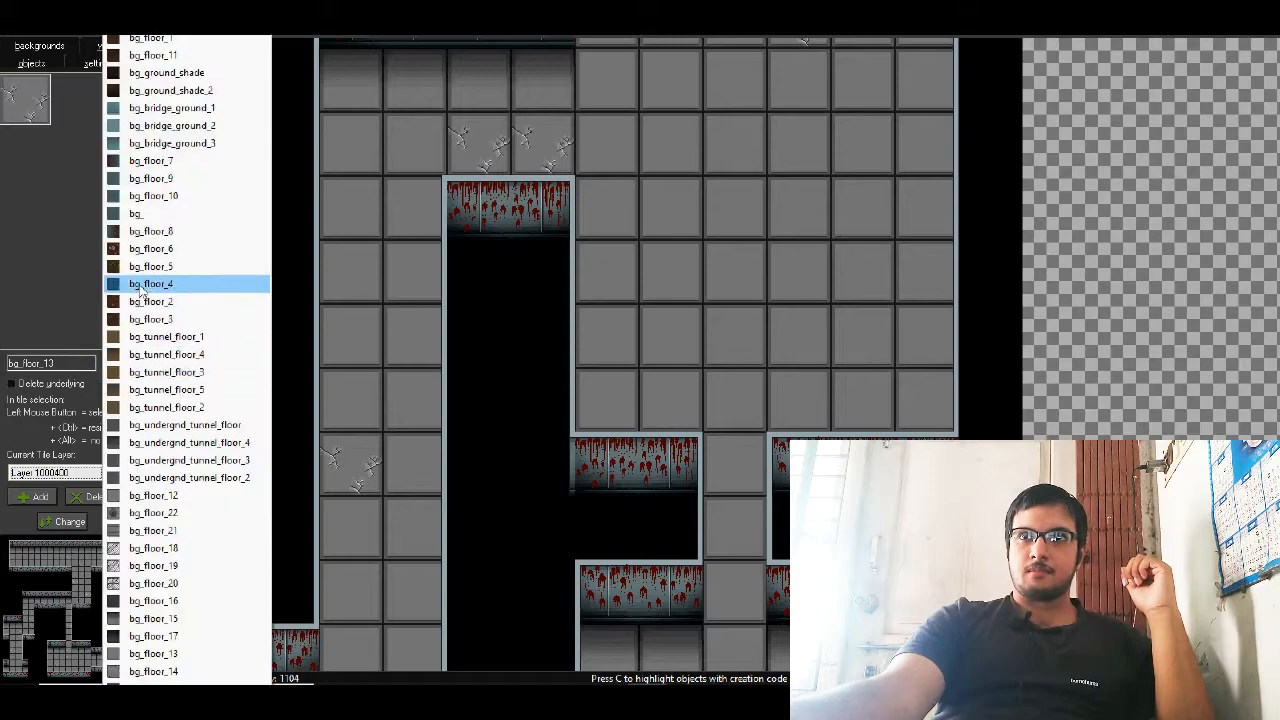
left_click(897, 382)
left_click(779, 186)
left_click(587, 378)
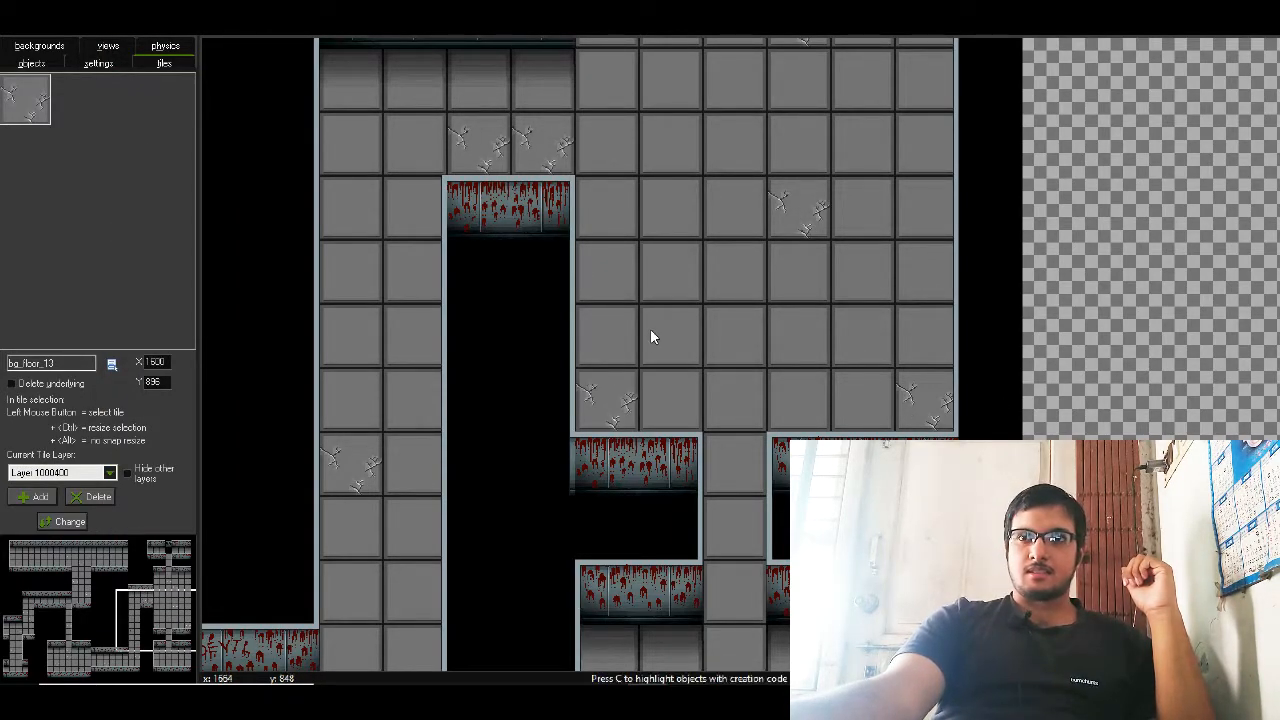
left_click_drag(96, 616, 170, 655)
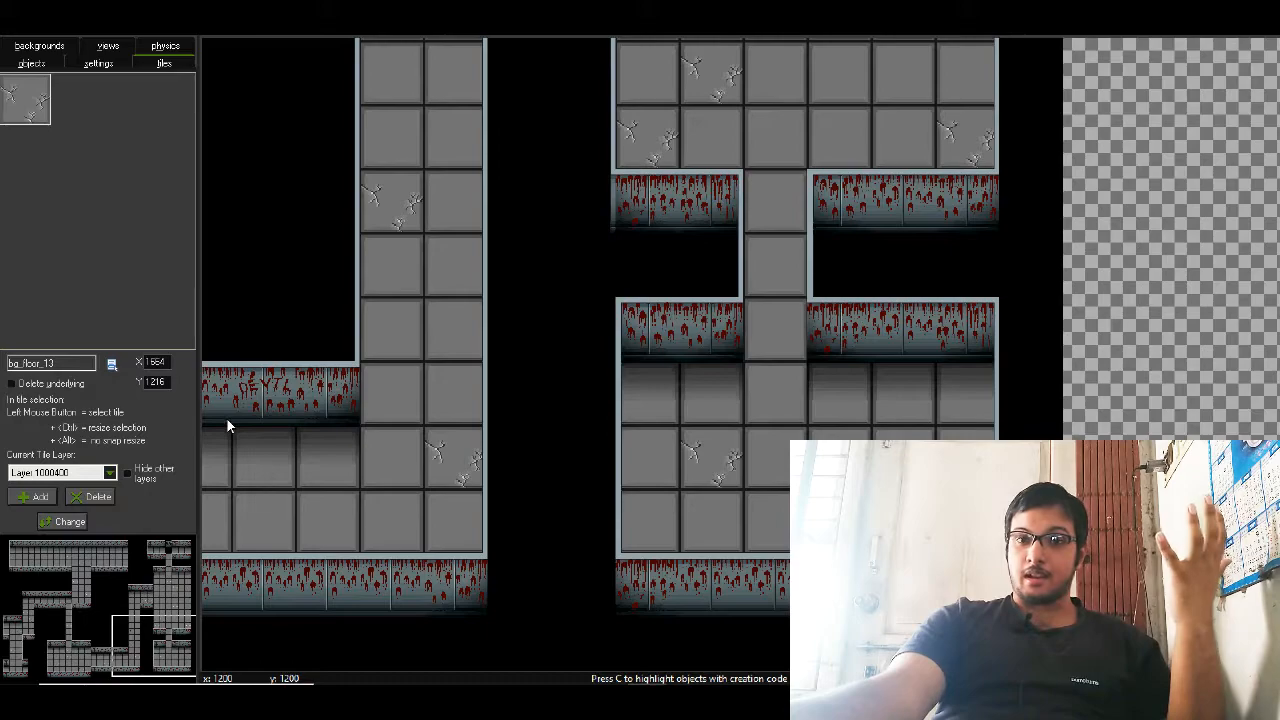
- Choose the bg_floor_14 cracked tile and place two of them in the southeastern room, beside its entrance and near its eastern side
left_click(111, 364)
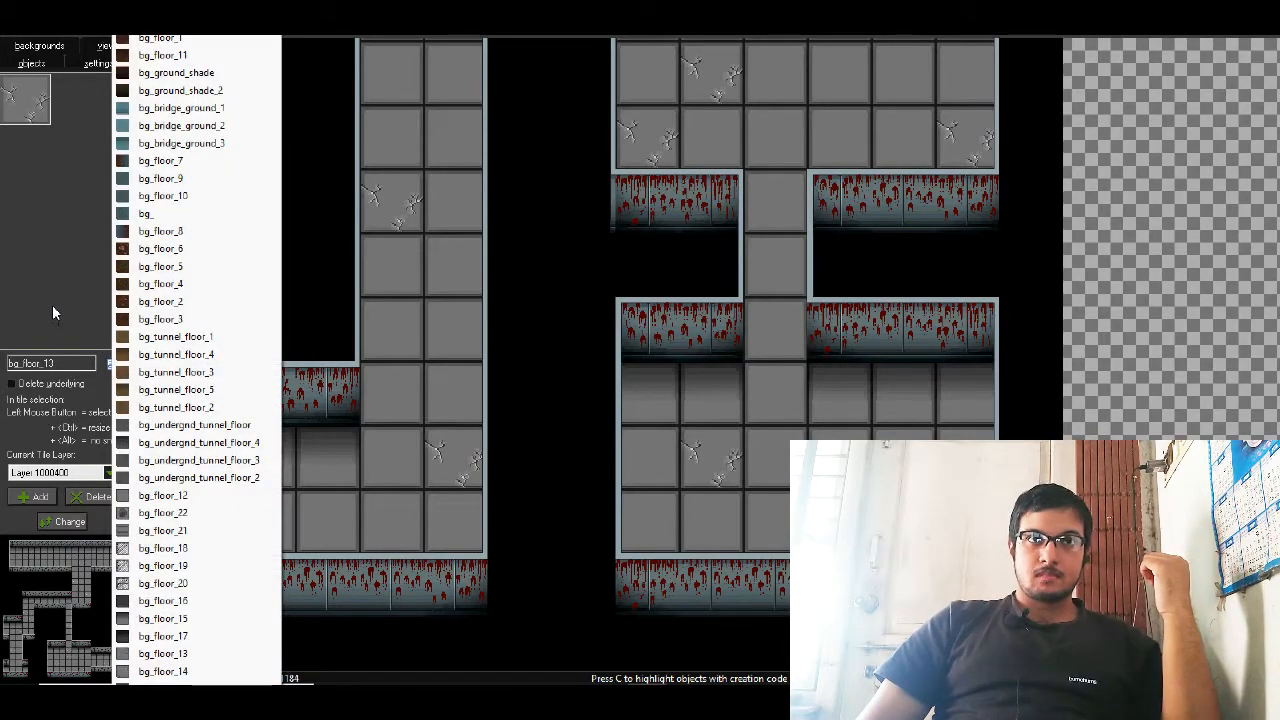
key("Up")
key("Up")
key("Up")
key("Up")
key("Up")
key("Up")
key("Up")
key("Up")
key("Up")
key("Up")
key("Up")
key("Up")
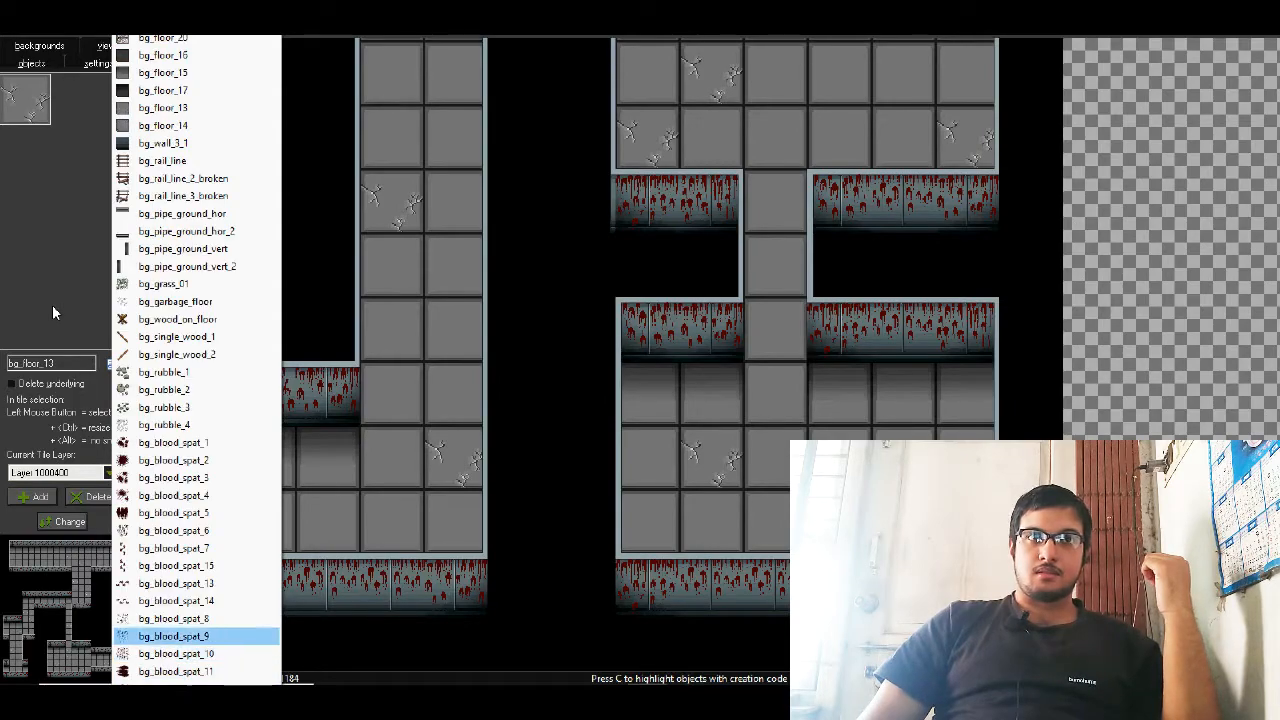
key("Up")
key("Up")
key("Up")
key("Up")
key("Up")
key("Up")
key("Up")
key("Up")
key("Up")
key("Up")
key("Up")
key("Up")
key("Up")
key("Up")
key("Up")
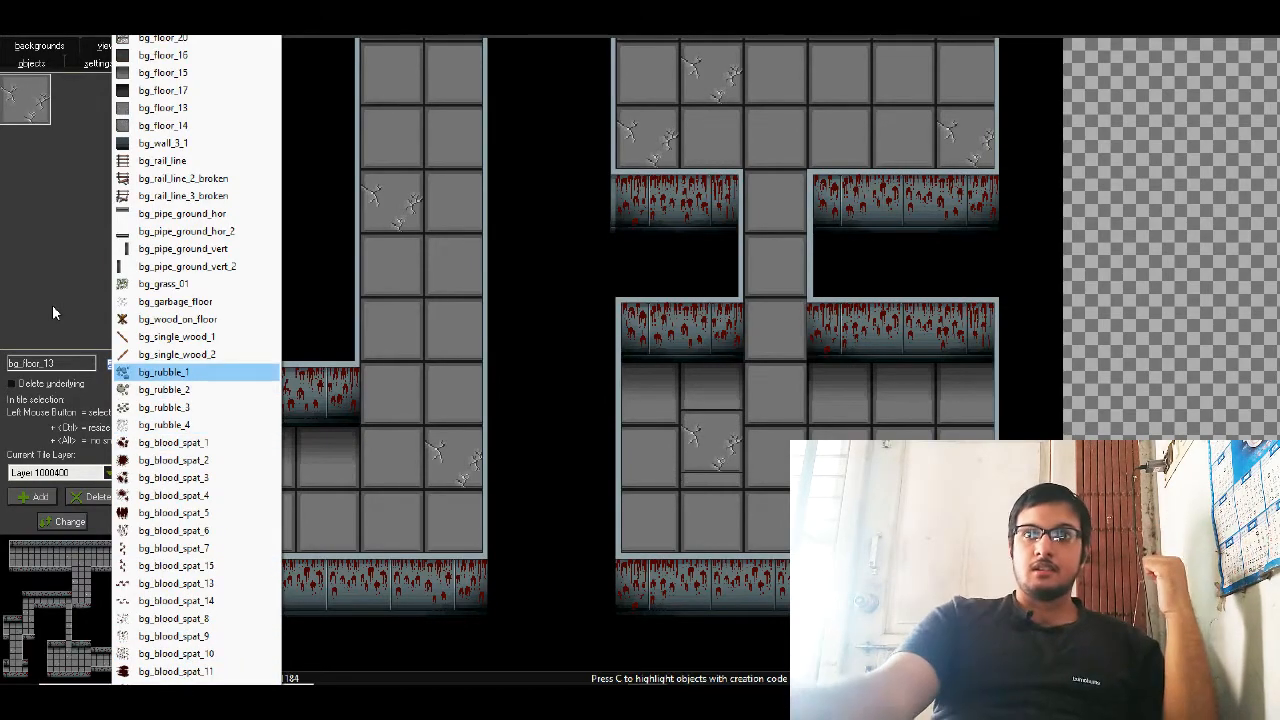
key("Up")
key("Up")
key("Up")
key("Up")
key("Up")
key("Up")
key("Up")
key("Up")
key("Up")
key("Down")
key("Down")
key("Return")
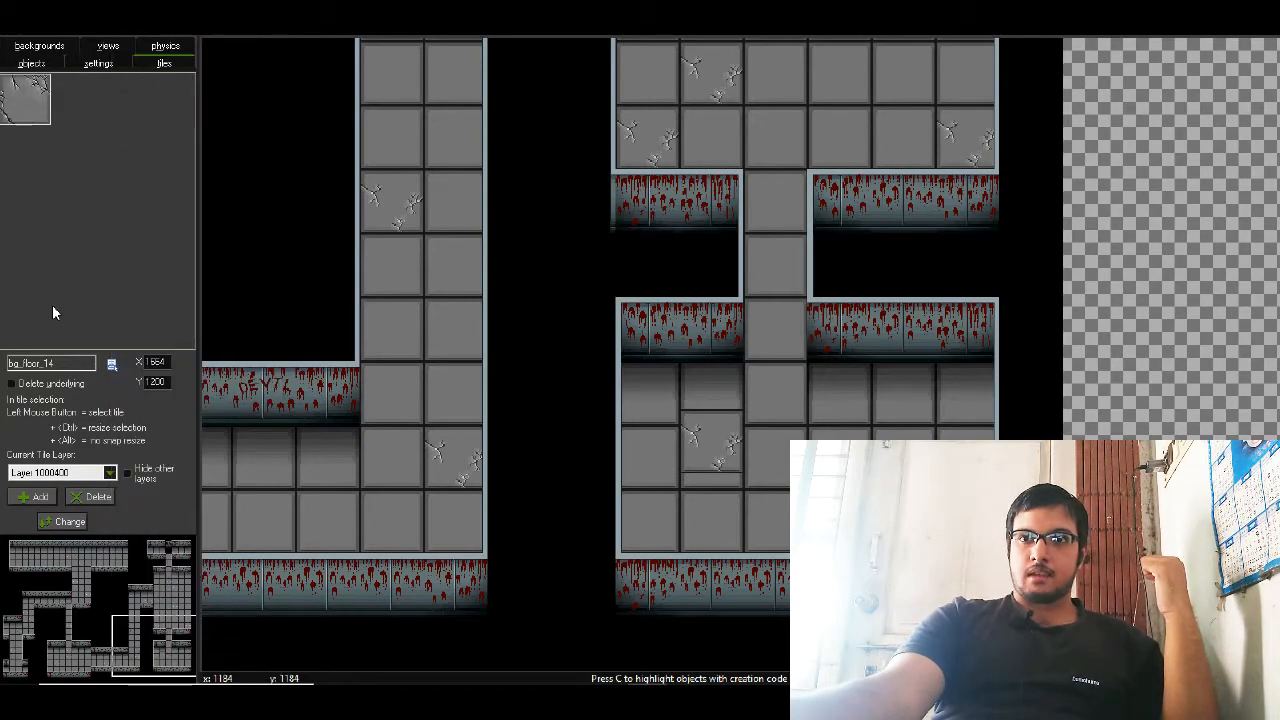
left_click_drag(711, 450, 689, 433, "ctrl")
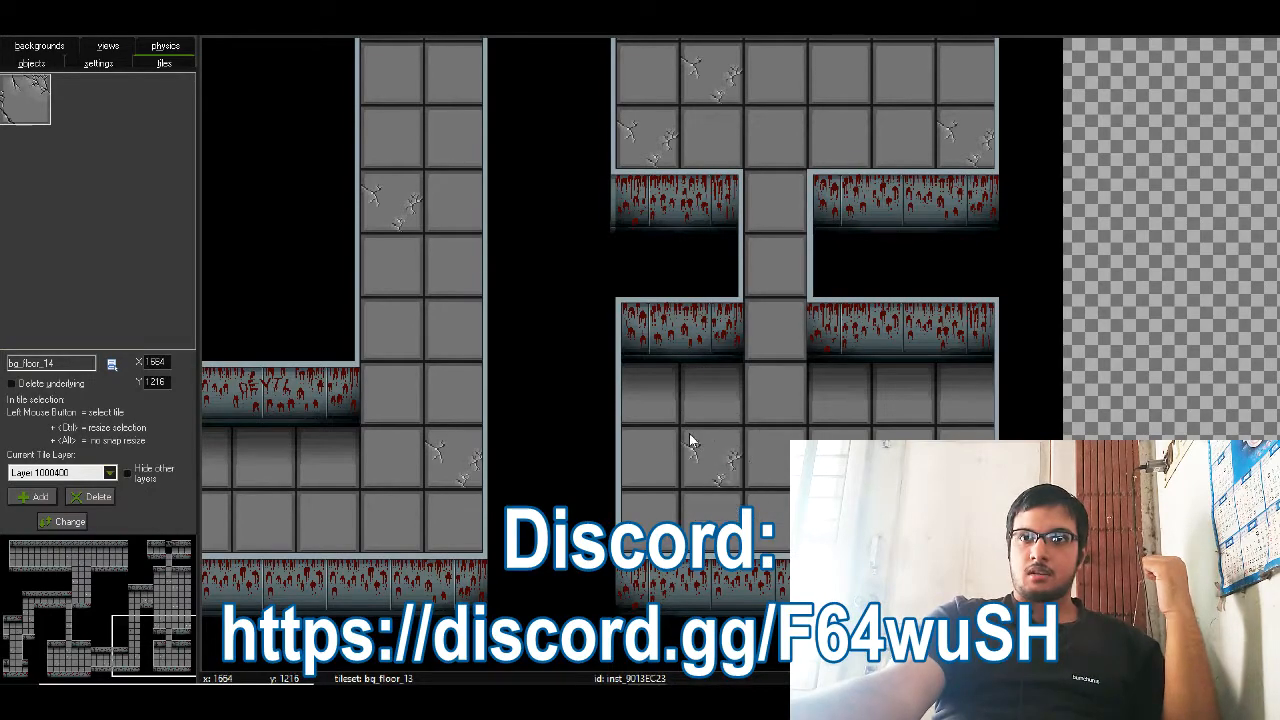
left_click(832, 436)
left_click_drag(834, 438, 819, 436, "ctrl")
left_click(757, 353)
left_click_drag(757, 353, 749, 366, "ctrl")
- Scatter bg_floor_14 cracked tiles across the large eastern room, including x 1728, y 512 and x 1920, y 448
left_click_drag(157, 629, 166, 606)
left_click(718, 205)
left_click(654, 189)
left_click(720, 149)
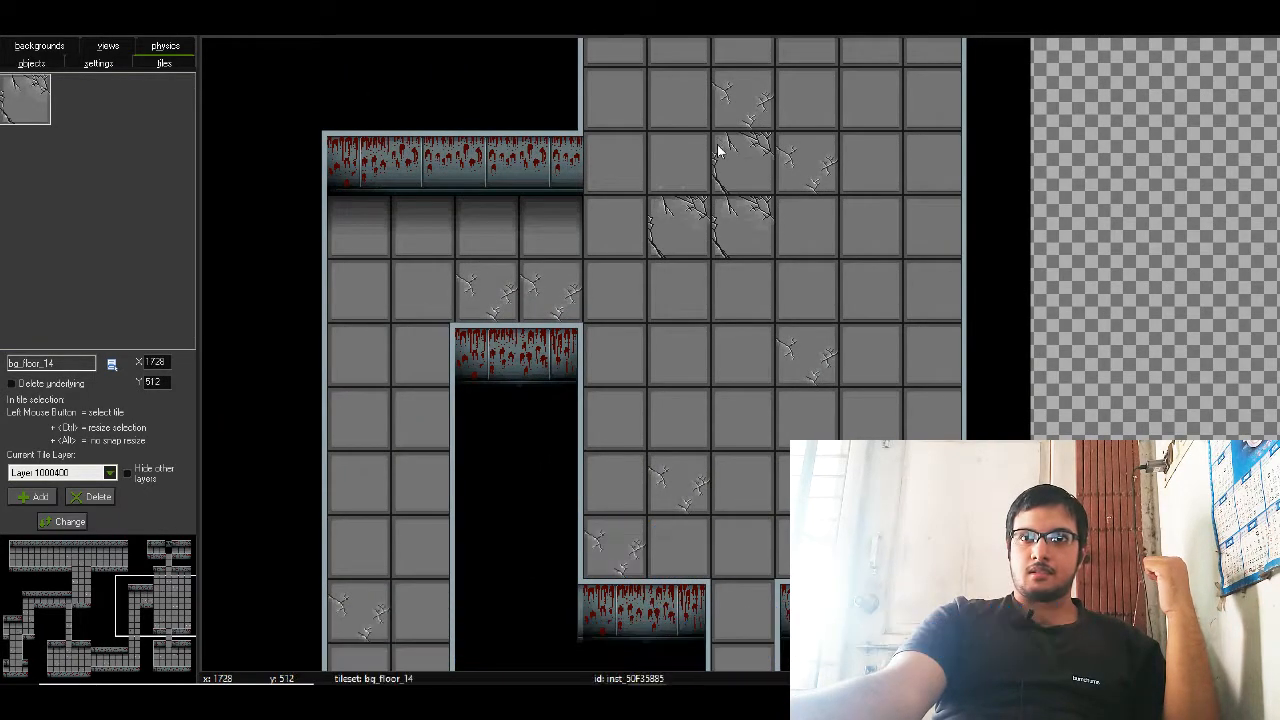
left_click_drag(143, 588, 187, 567)
left_click(702, 480)
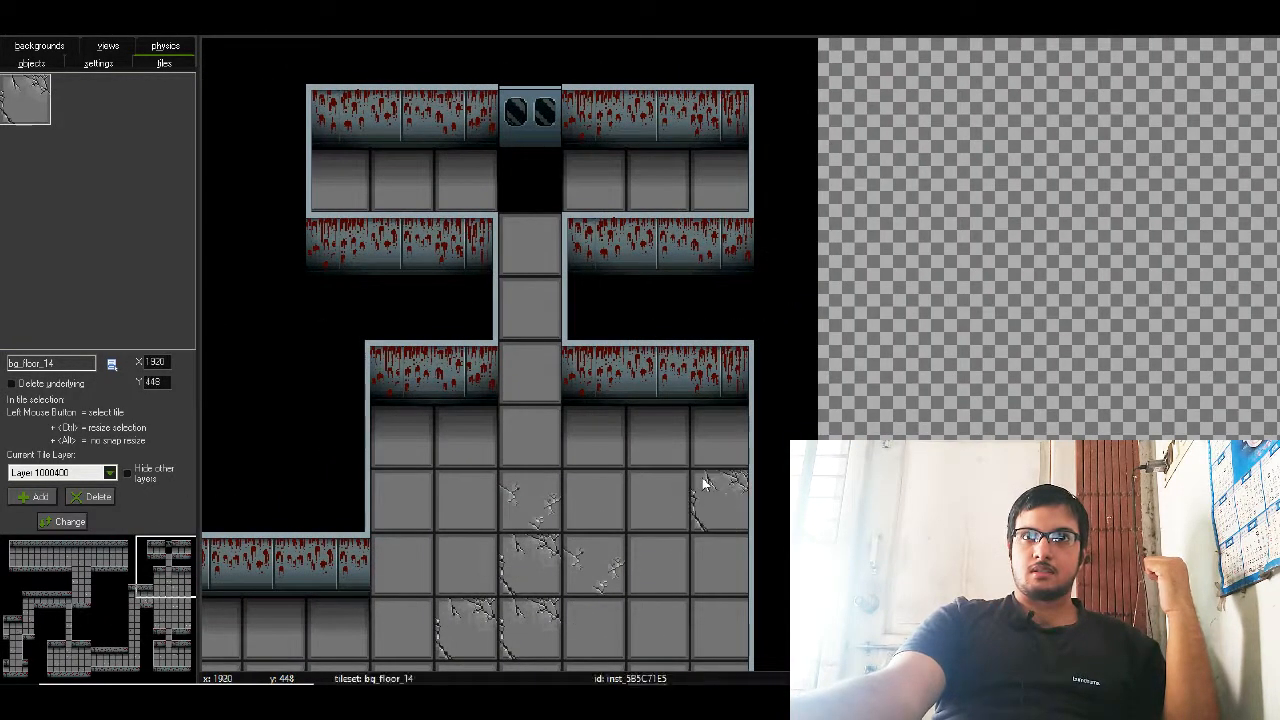
left_click(502, 161)
right_click(535, 192)
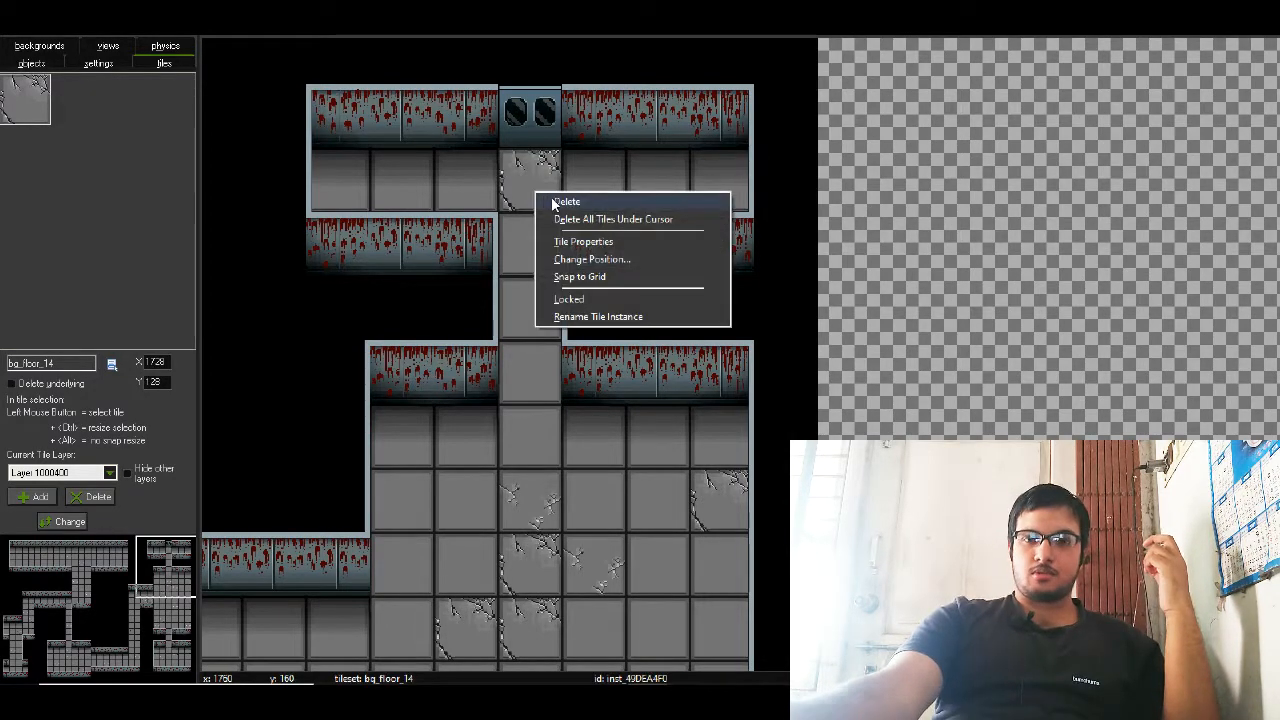
left_click(560, 202)
- Fill the empty floor space below the door in the northeastern room with a bg_floor_15 tile at x 1728, y 128
left_click(113, 364)
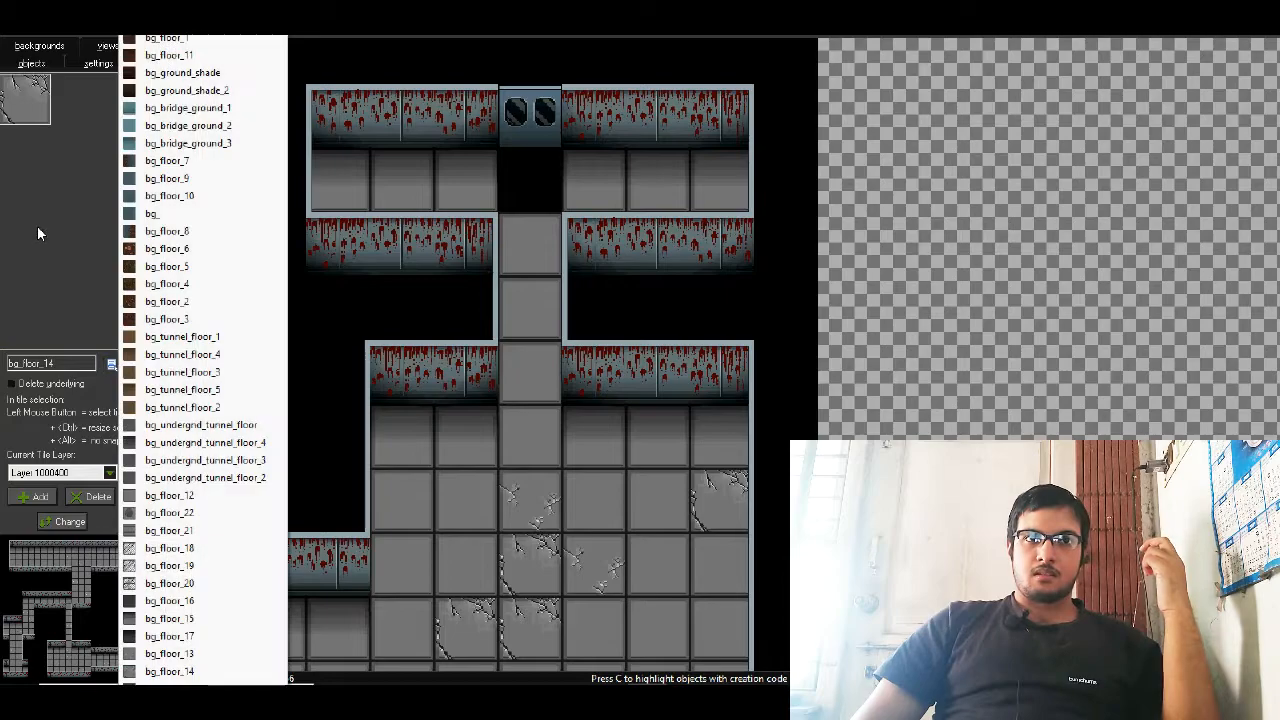
scroll(37, 227, "down", 3)
scroll(37, 227, "up", 3)
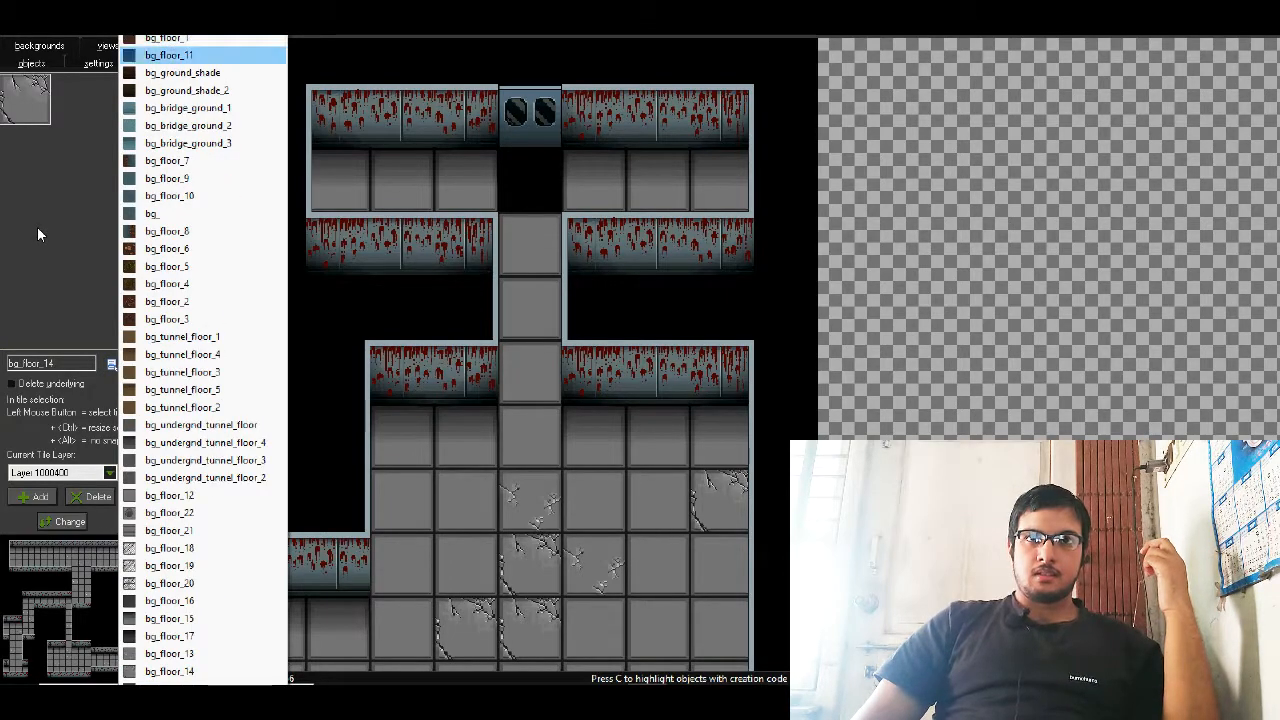
scroll(37, 227, "down", 10)
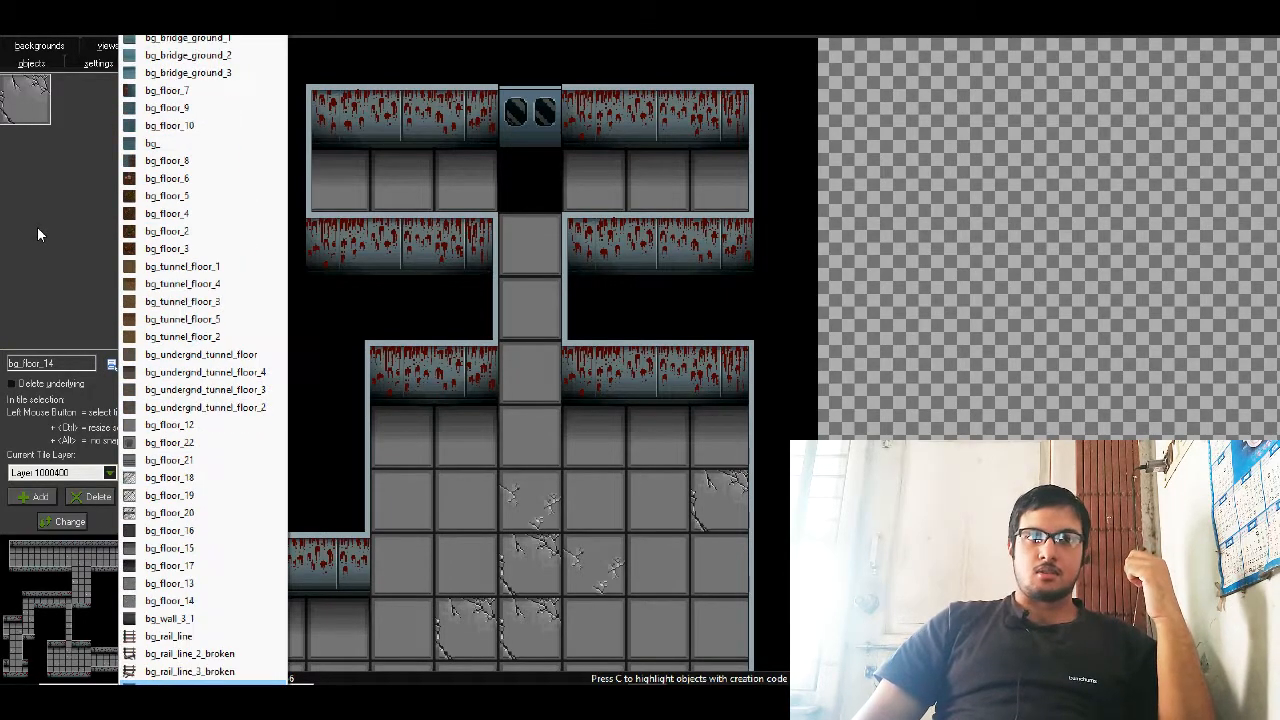
key("Down")
key("Down")
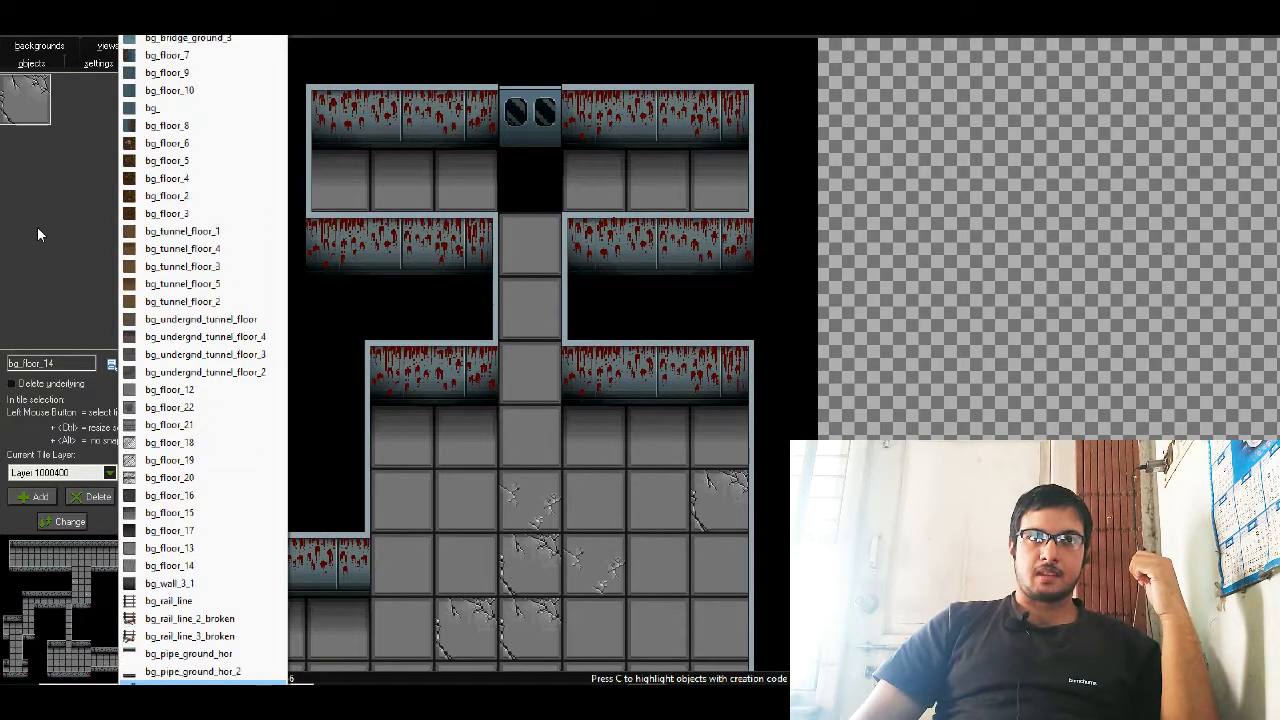
key("Up")
key("Up")
key("Up")
key("Up")
key("Up")
key("Up")
key("Up")
key("Up")
key("Up")
key("Up")
key("Up")
key("Up")
key("Up")
key("Up")
key("Down")
key("Down")
key("Down")
key("Down")
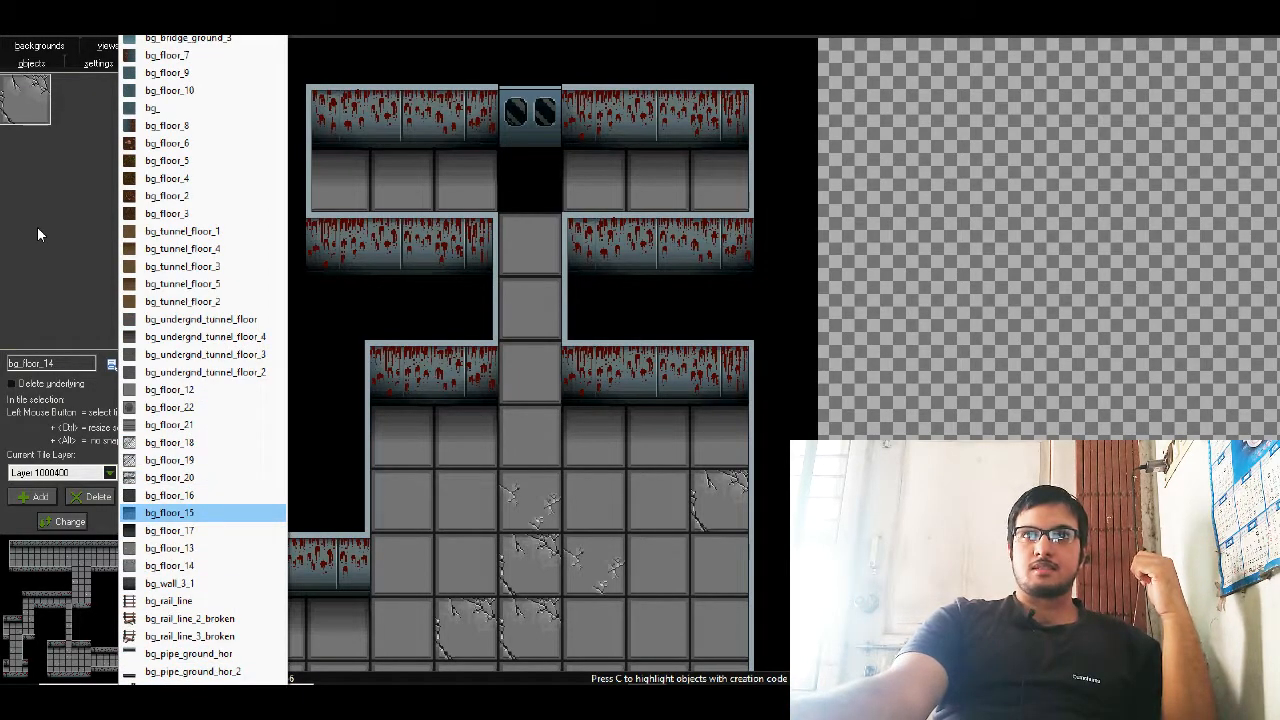
key("Return")
left_click(512, 160)
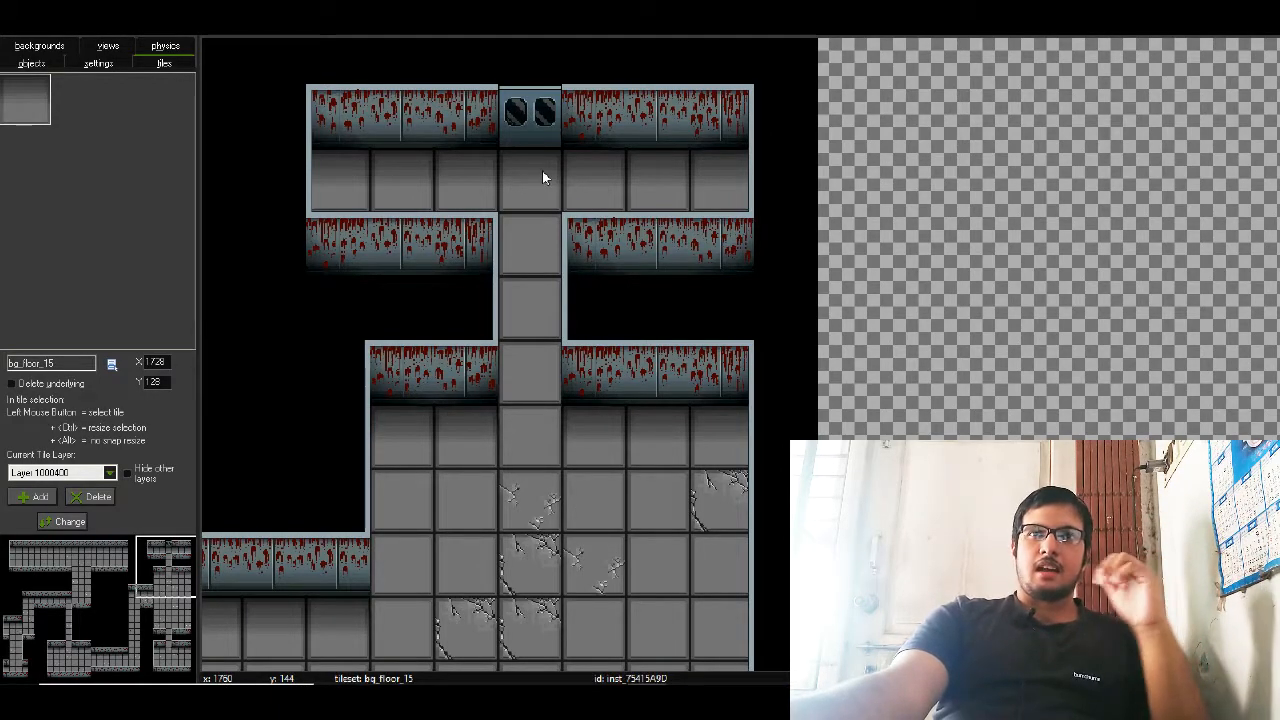
- Place a cracked bg_floor_13 tile in the western half of the large northern hall at x 384, y 256
left_click_drag(55, 595, 70, 558)
left_click(326, 34)
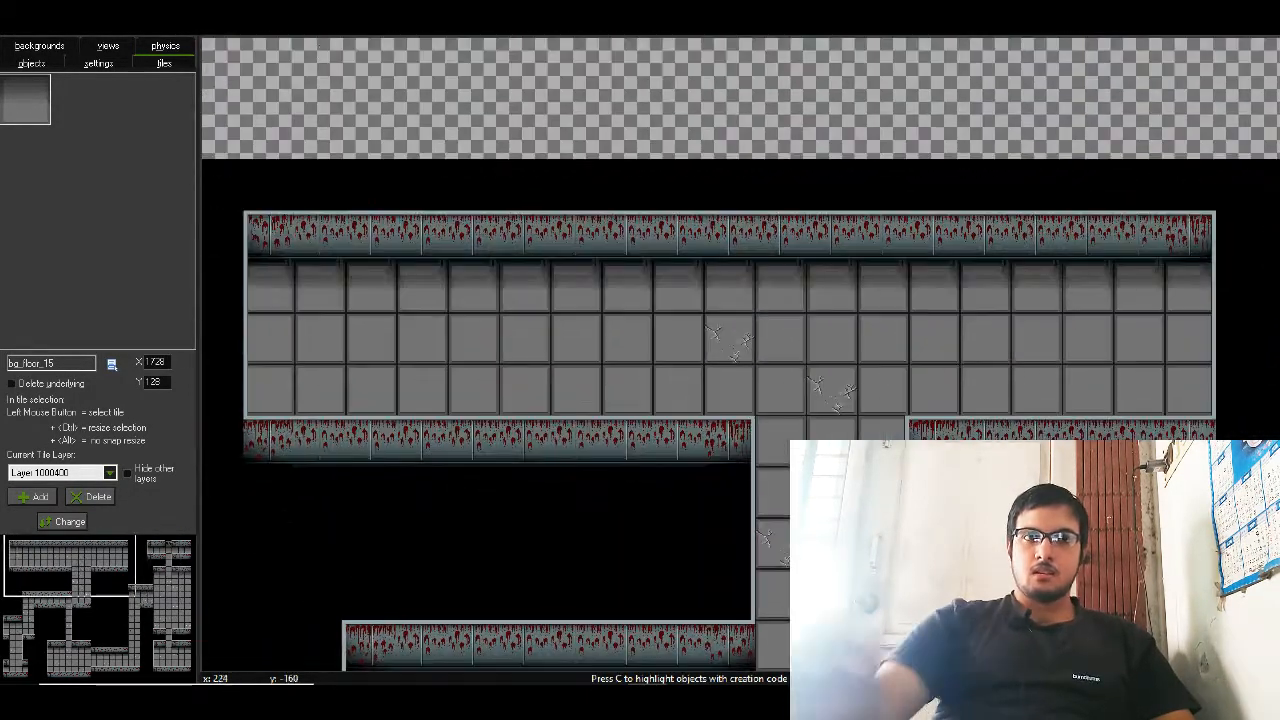
left_click(111, 364)
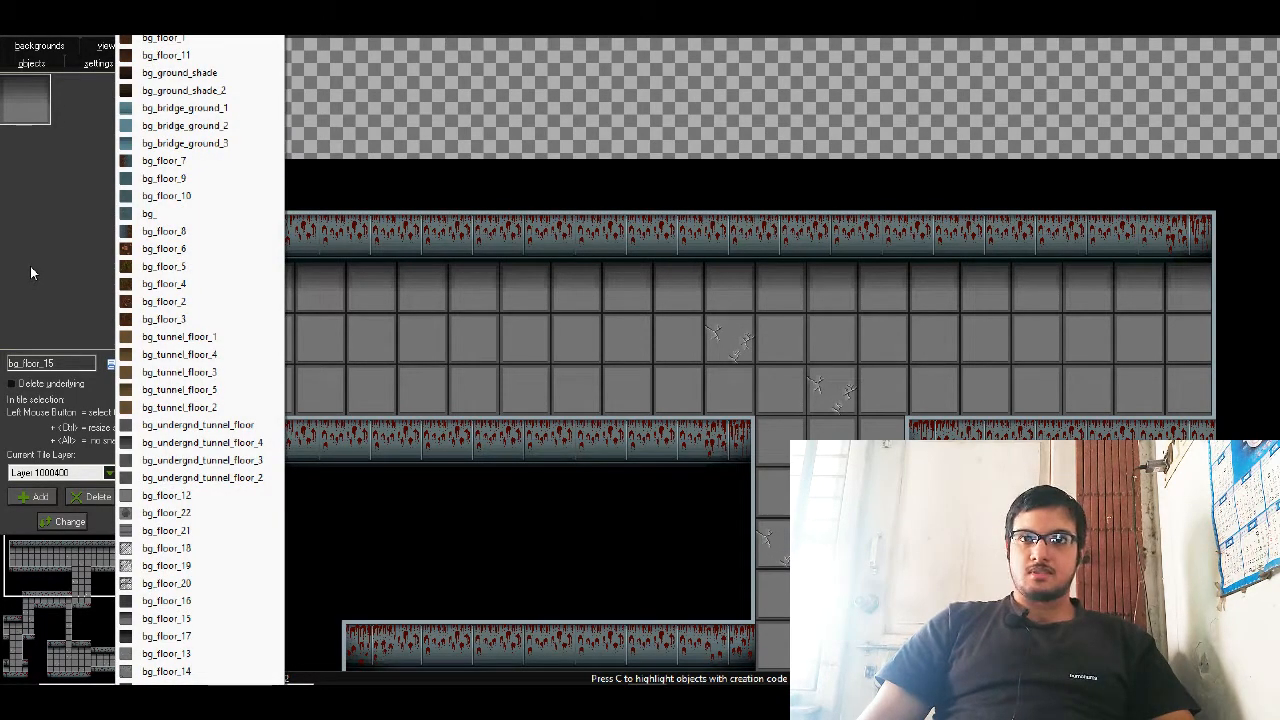
key("Up")
key("Up")
key("Up")
key("Up")
key("Up")
key("Up")
key("Up")
key("Up")
key("Up")
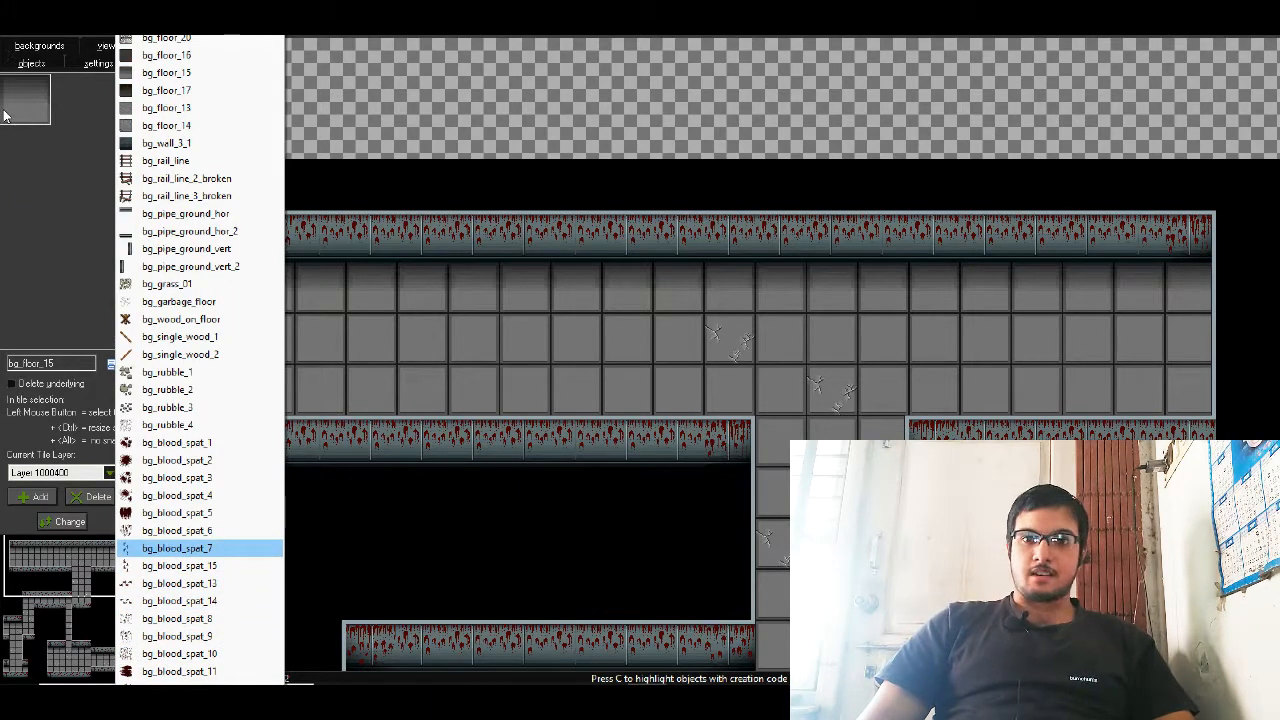
key("Up")
key("Up")
key("Up")
key("Up")
key("Up")
key("Up")
key("Up")
key("Up")
key("Up")
key("Up")
key("Up")
key("Up")
key("Up")
key("Up")
key("Up")
key("Up")
key("Up")
key("Up")
key("Up")
key("Up")
key("Up")
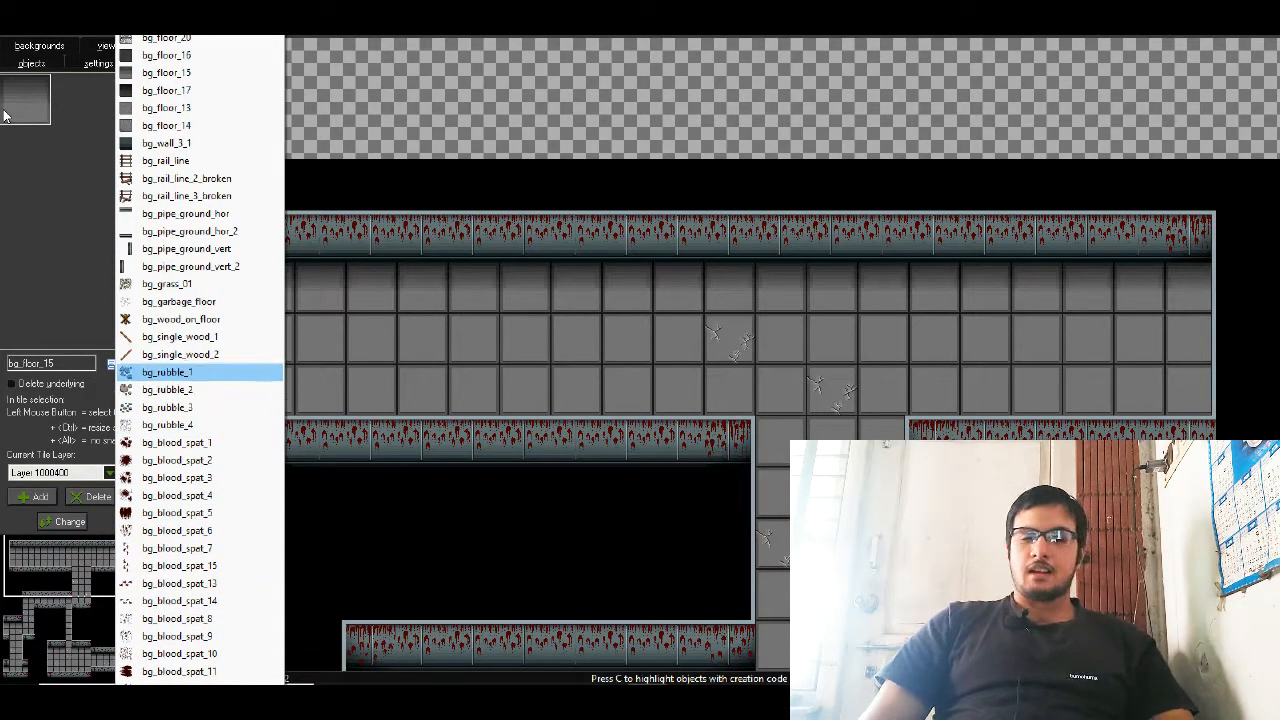
key("Up")
key("Up")
key("Up")
key("Up")
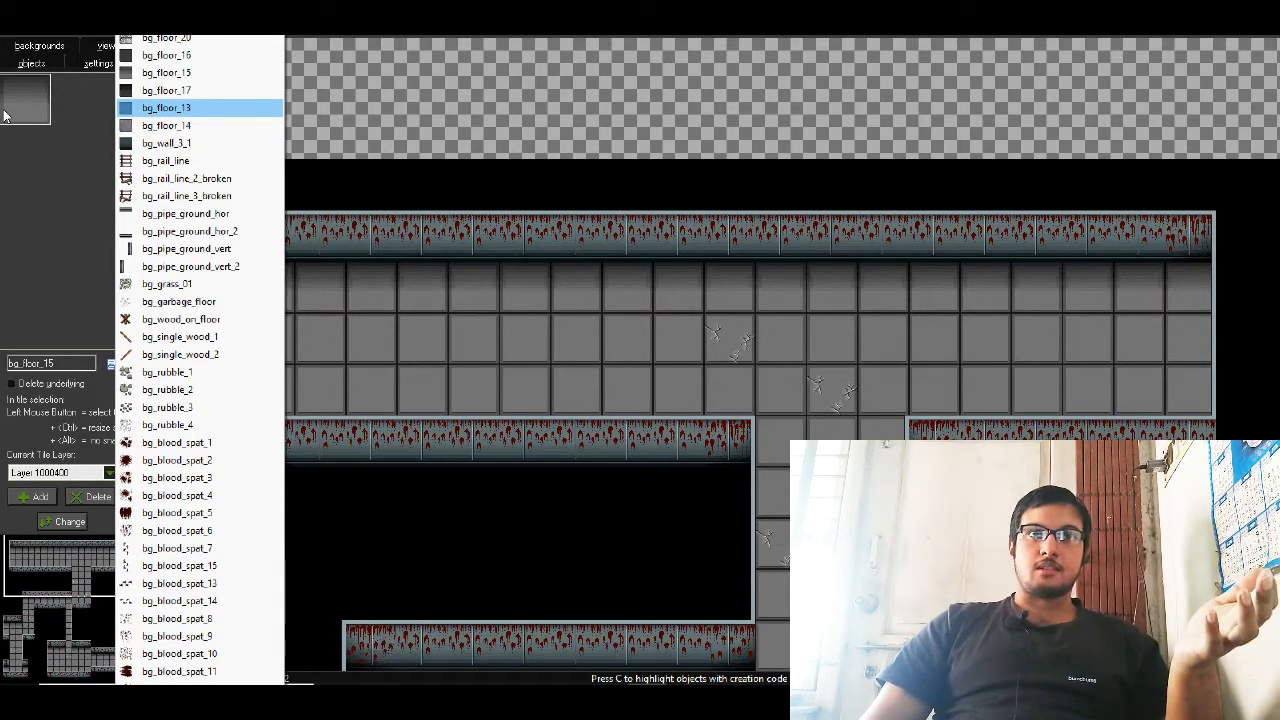
key("Down")
key("Down")
key("Up")
key("Up")
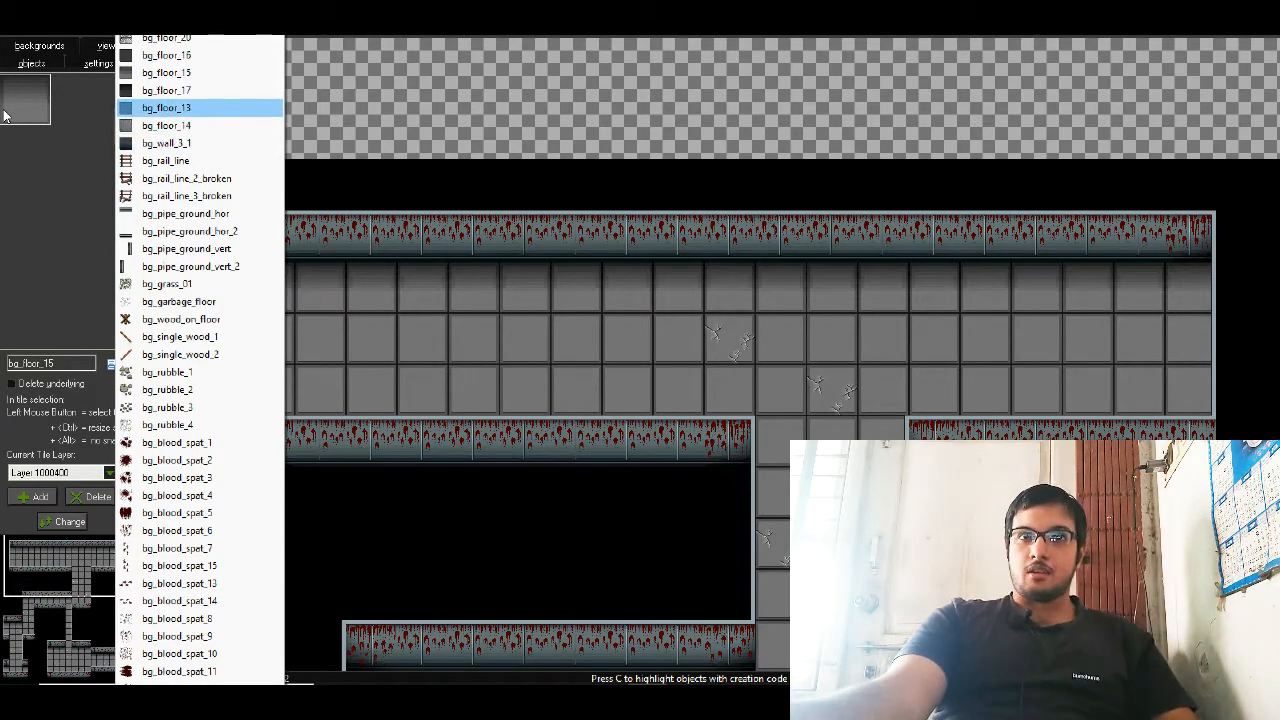
key("Return")
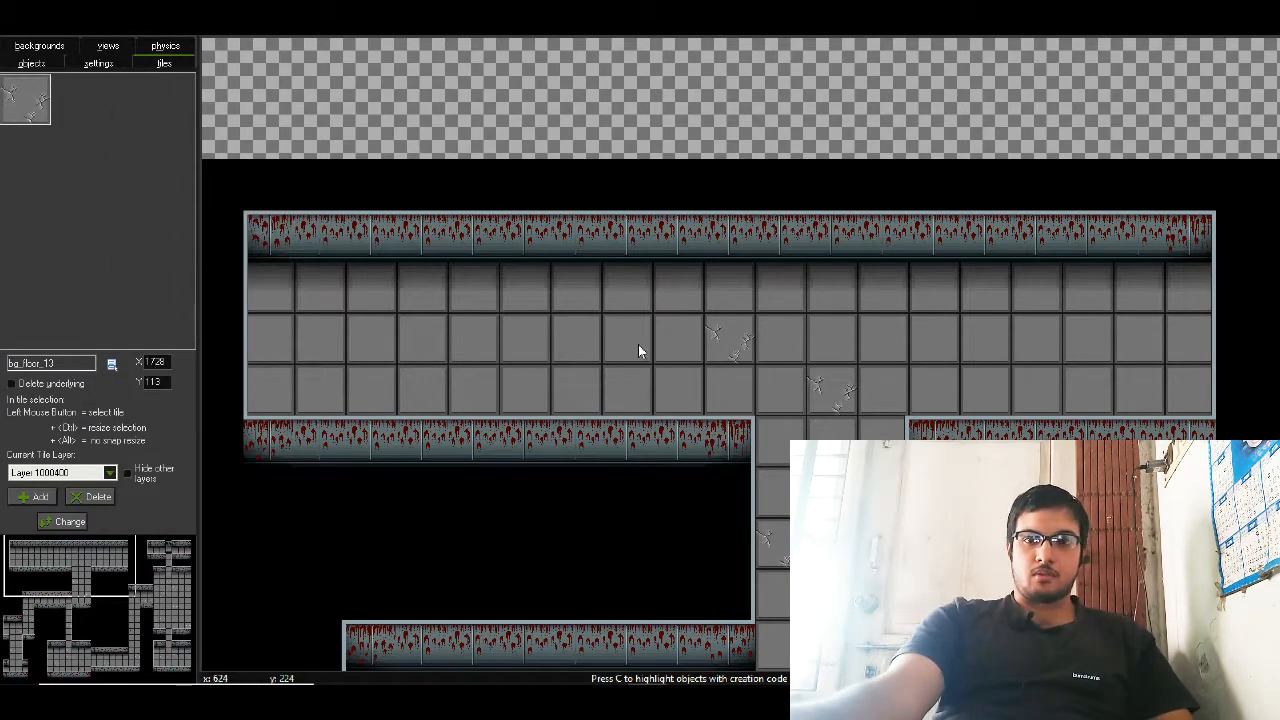
left_click(449, 380)
- Choose bg_floor_14 and scatter it over the northern hall's eastern half and its southern exit, including x 960, y 256
left_click(111, 363)
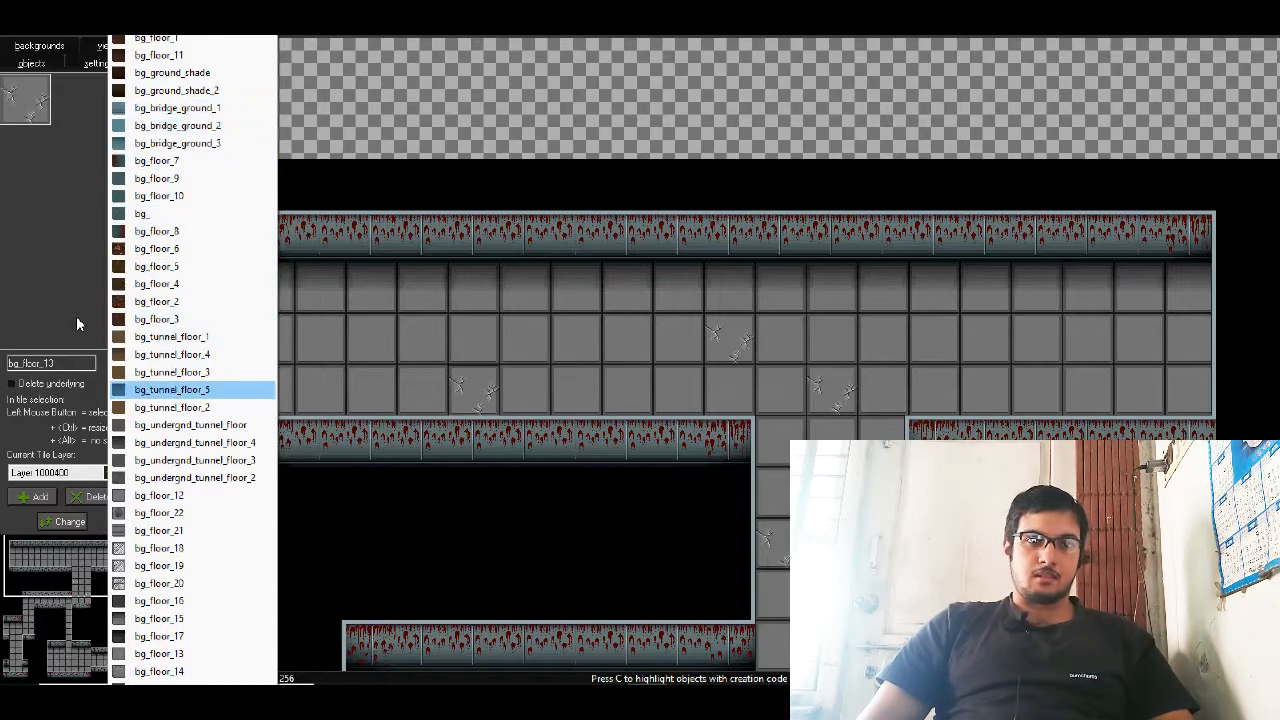
key("Down")
key("Down")
key("Down")
key("Down")
key("Down")
key("Down")
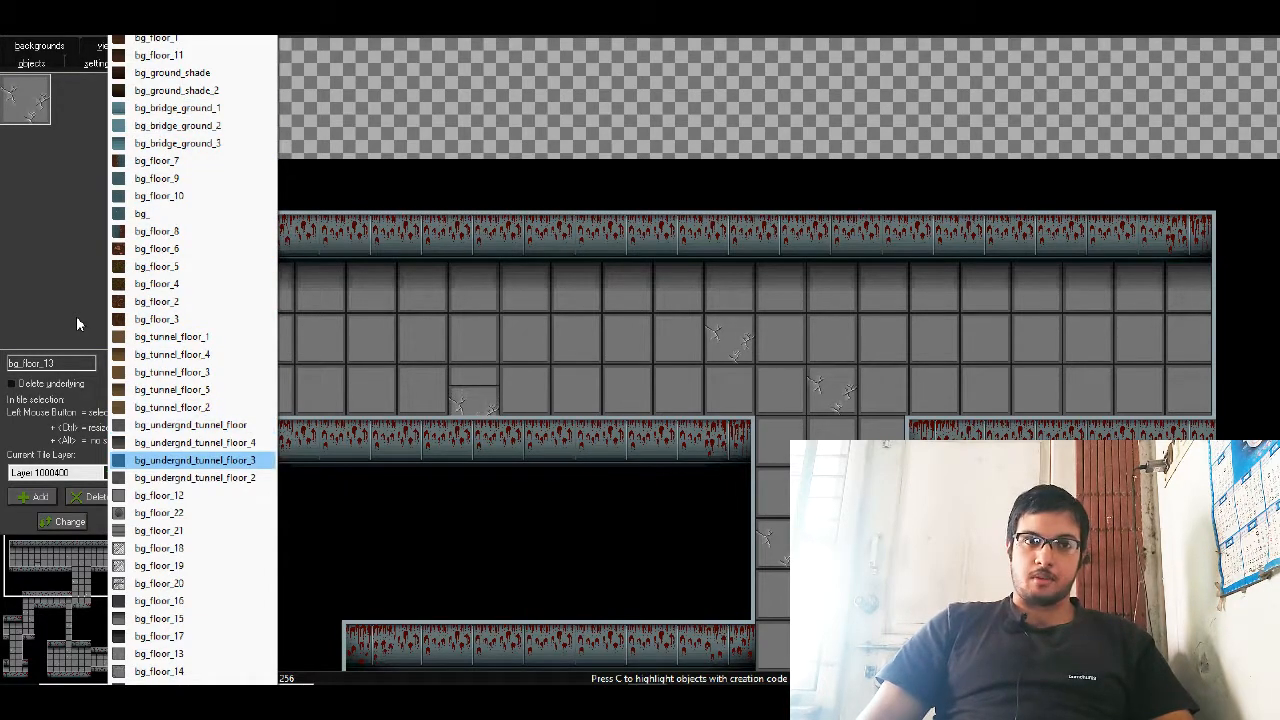
key("Down")
key("Down")
key("Down")
key("Down")
key("Down")
key("Down")
key("Down")
key("Down")
key("Down")
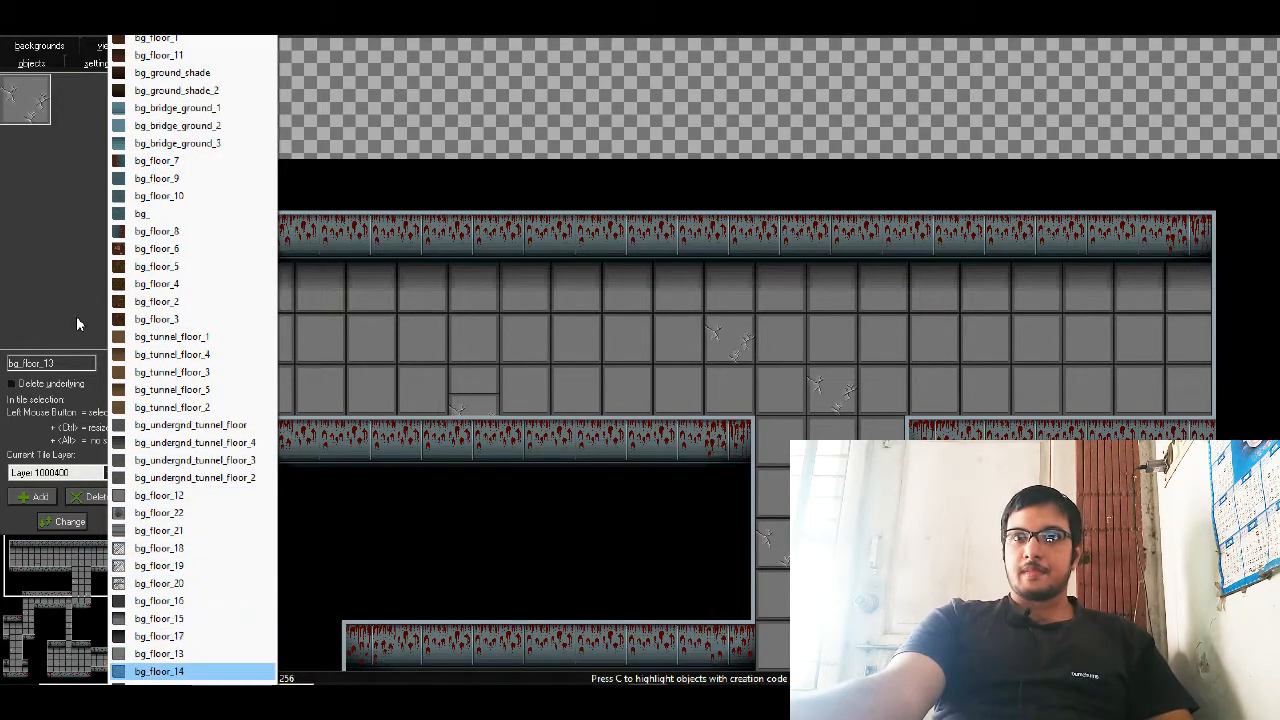
key("Return")
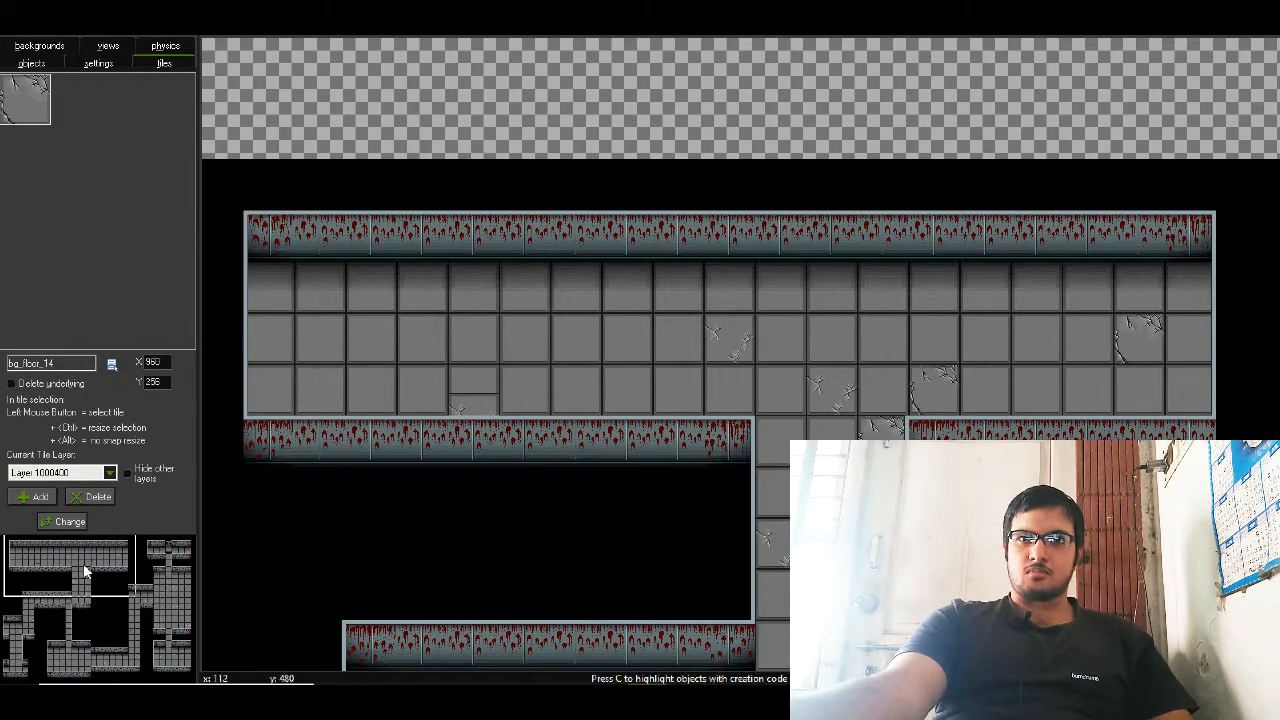
- Place two diagonally adjacent bg_floor_14 cracked tiles in the small southwestern room, including x 128, y 1280
left_click(68, 630)
left_click_drag(68, 630, 41, 662)
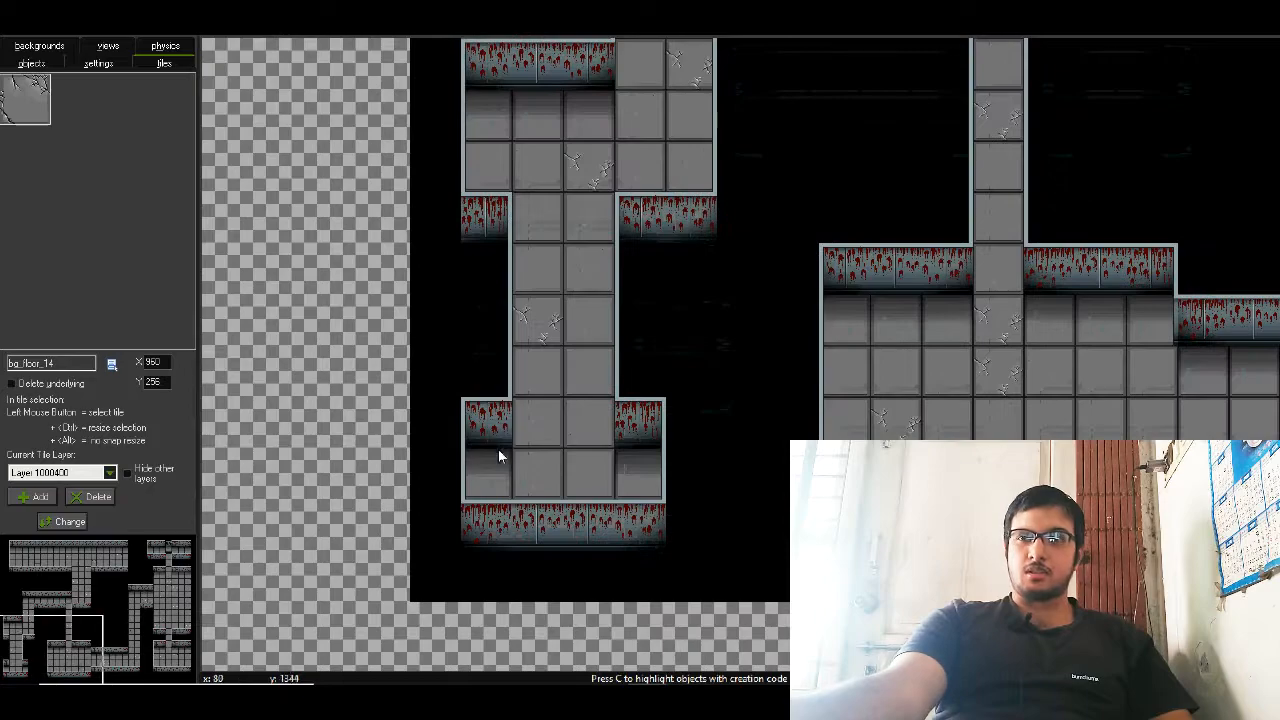
left_click(567, 449)
left_click(523, 405)
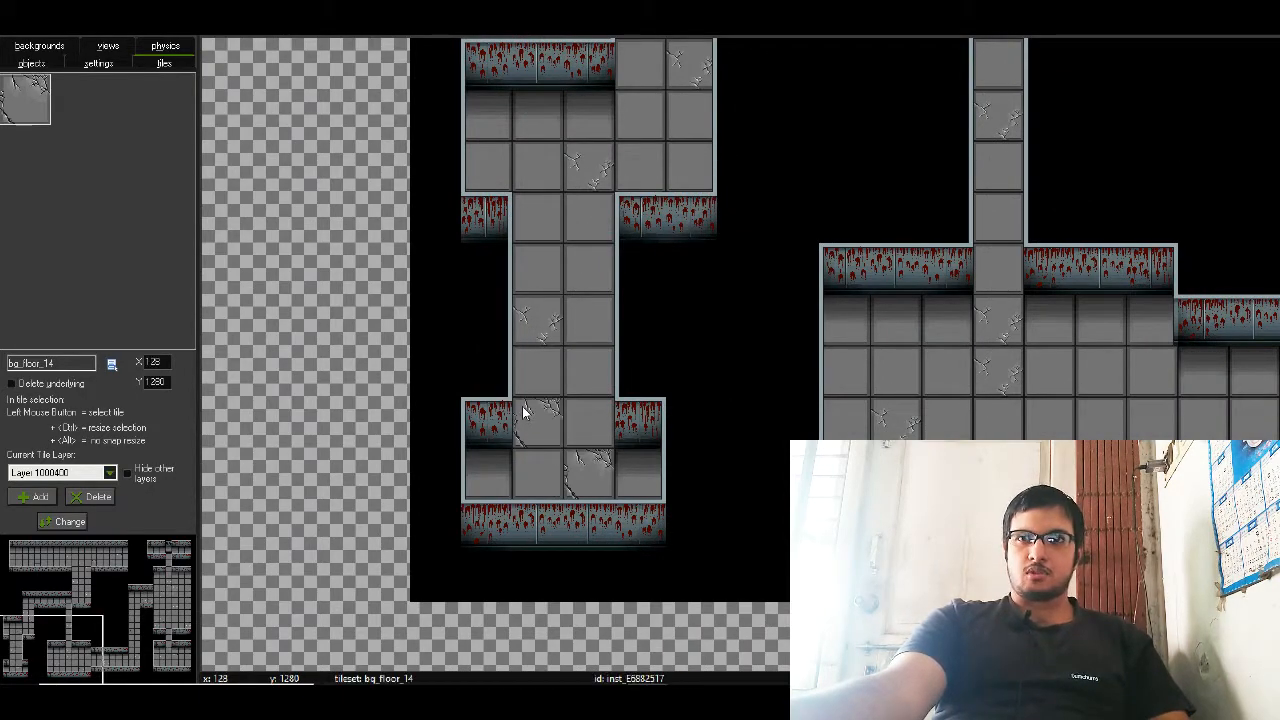
- Replace two bg_floor_13 tiles in the southern room with bg_floor_14 and scatter more bg_floor_14 eastward, including (1344, 1280) and (1536, 640)
left_click_drag(88, 606, 116, 662)
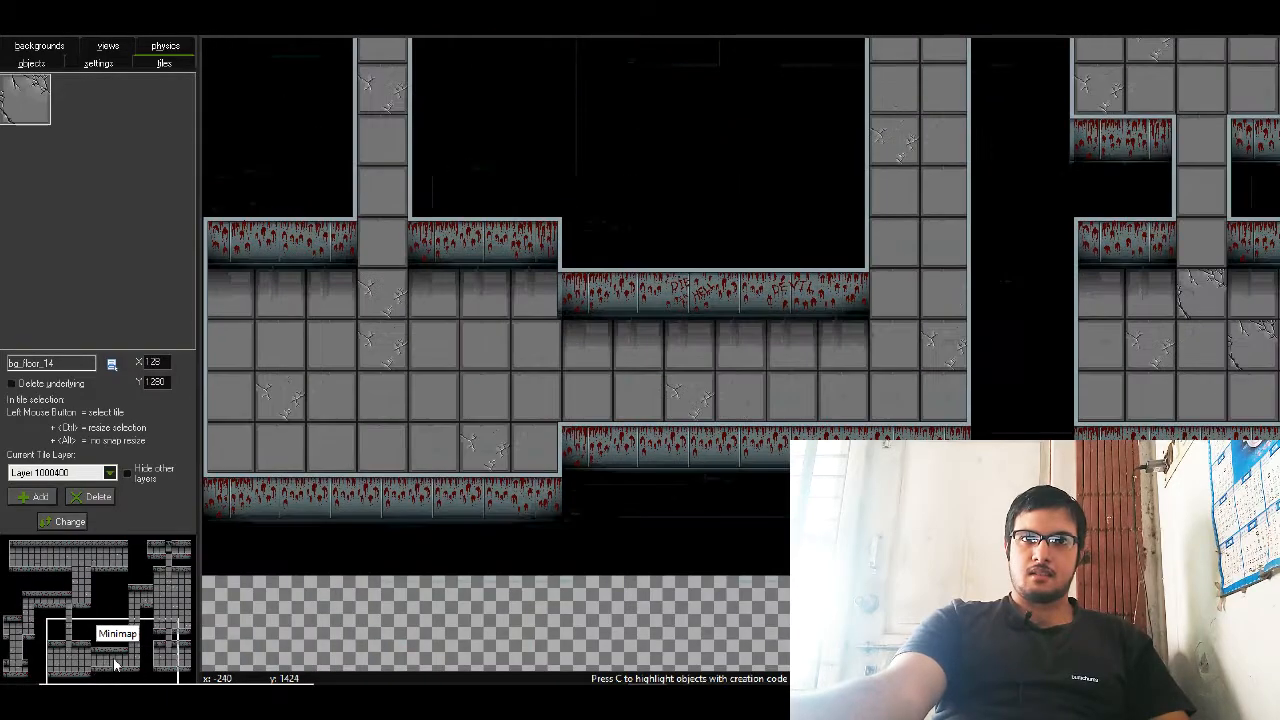
right_click(400, 342)
left_click(422, 347)
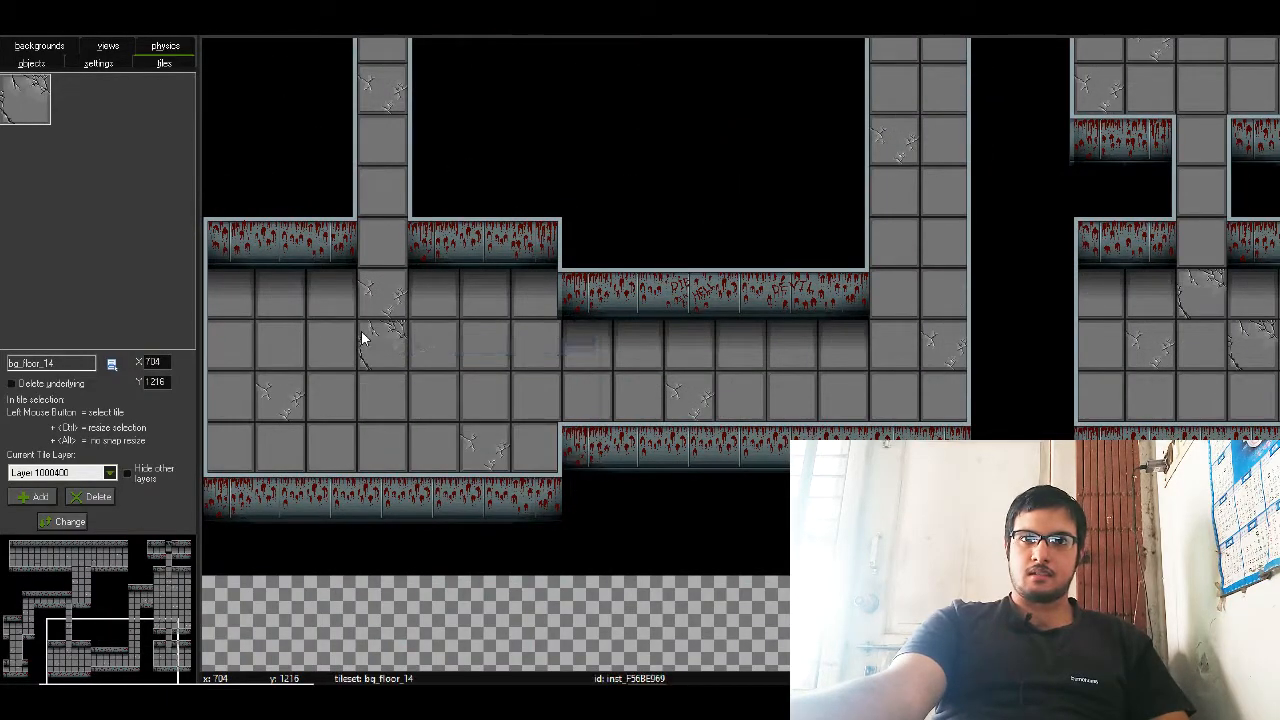
right_click(491, 442)
left_click(527, 469)
left_click(524, 382)
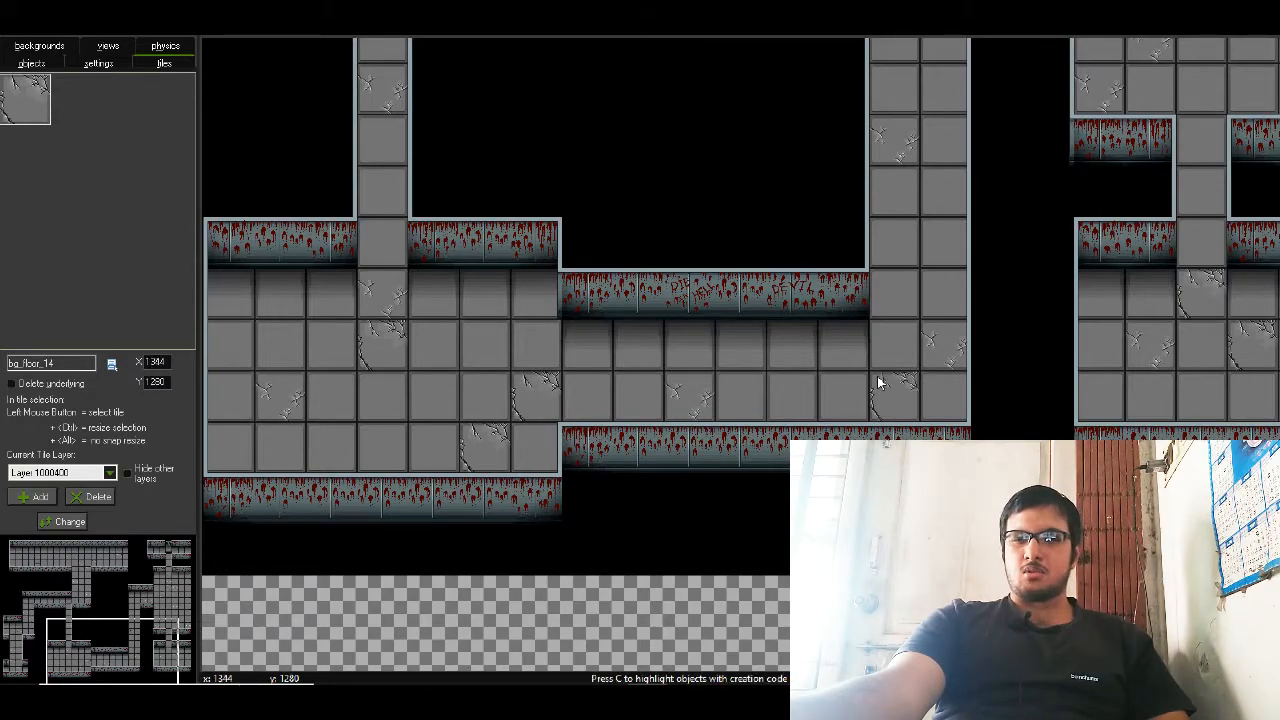
left_click_drag(116, 661, 184, 612)
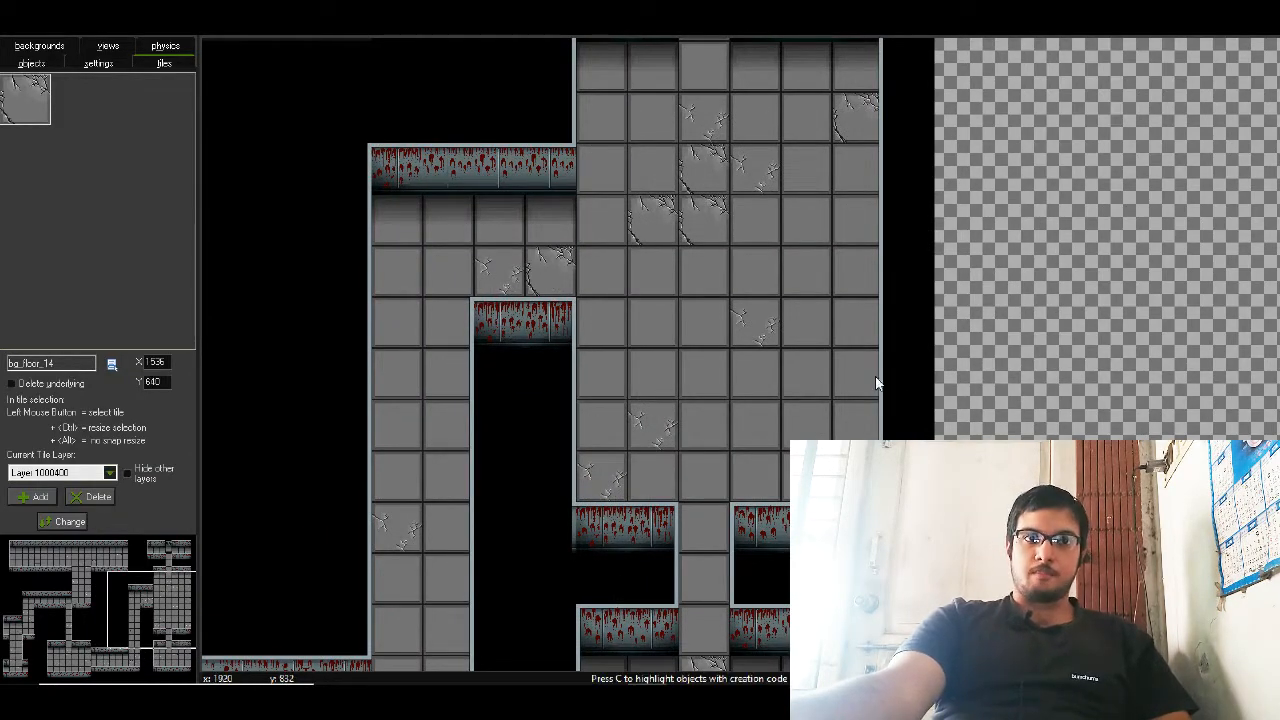
left_click_drag(37, 602, 36, 567)
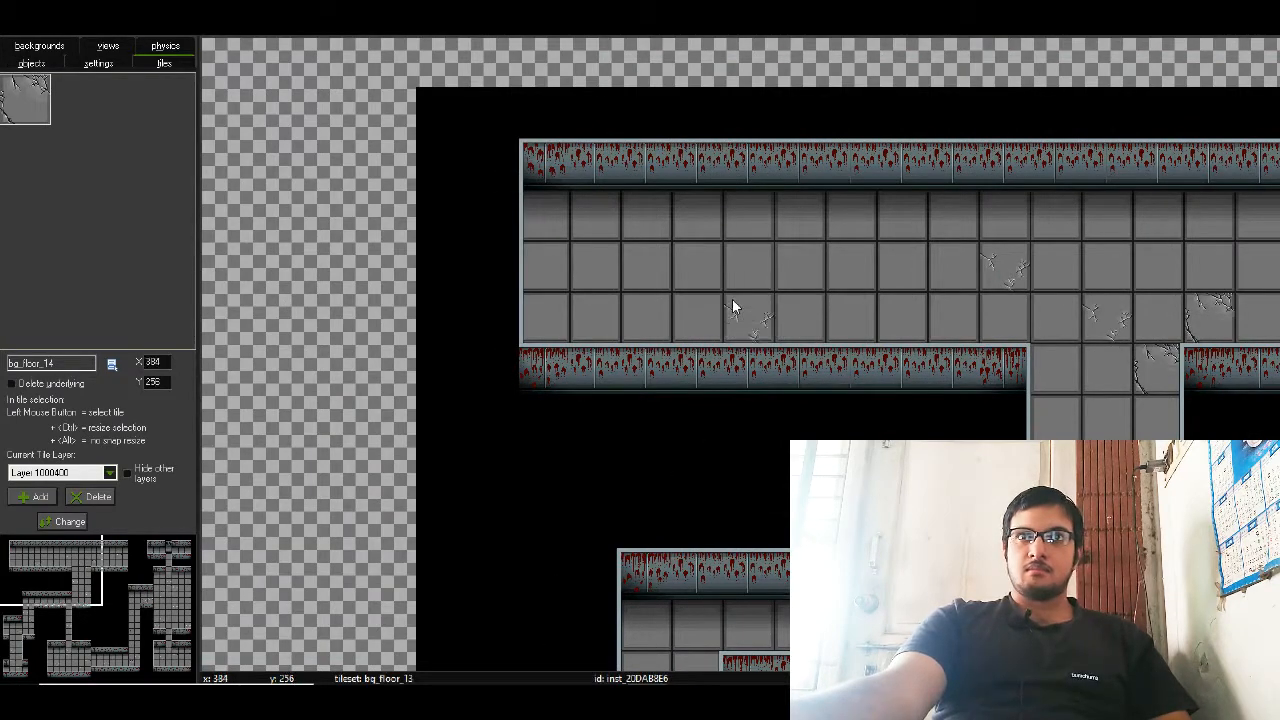
left_click(3, 62)
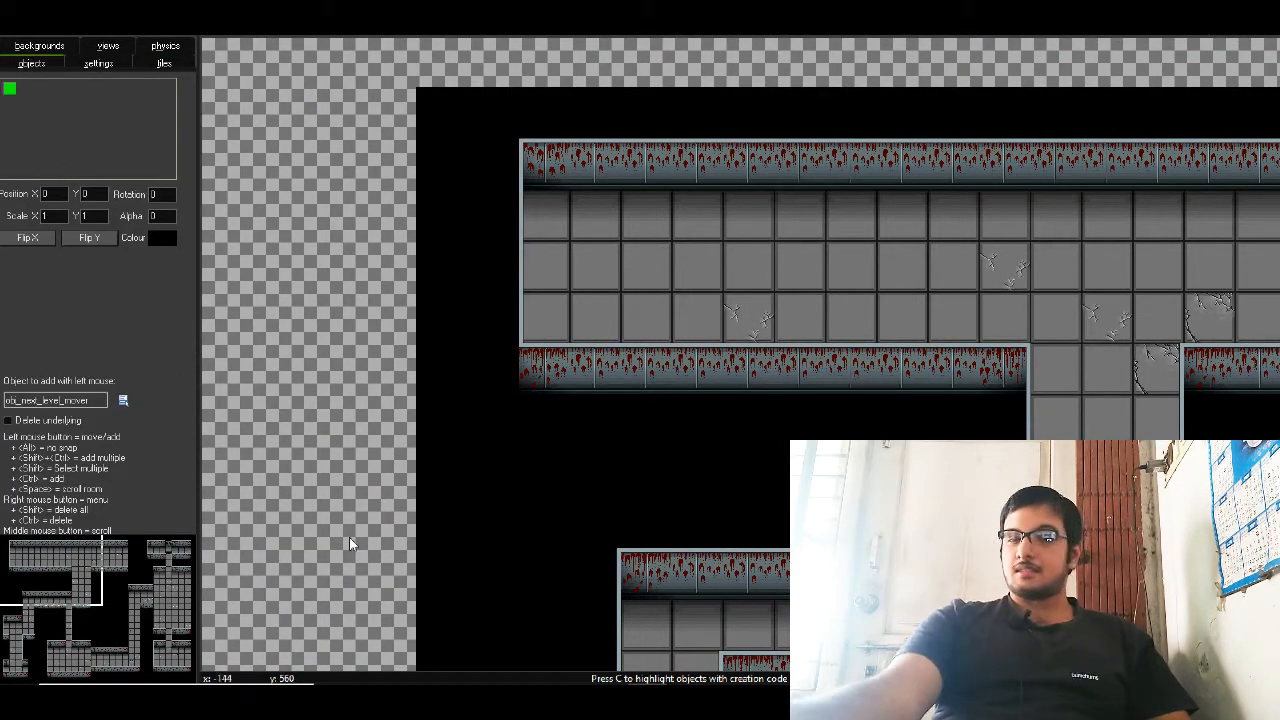
left_click(123, 402)
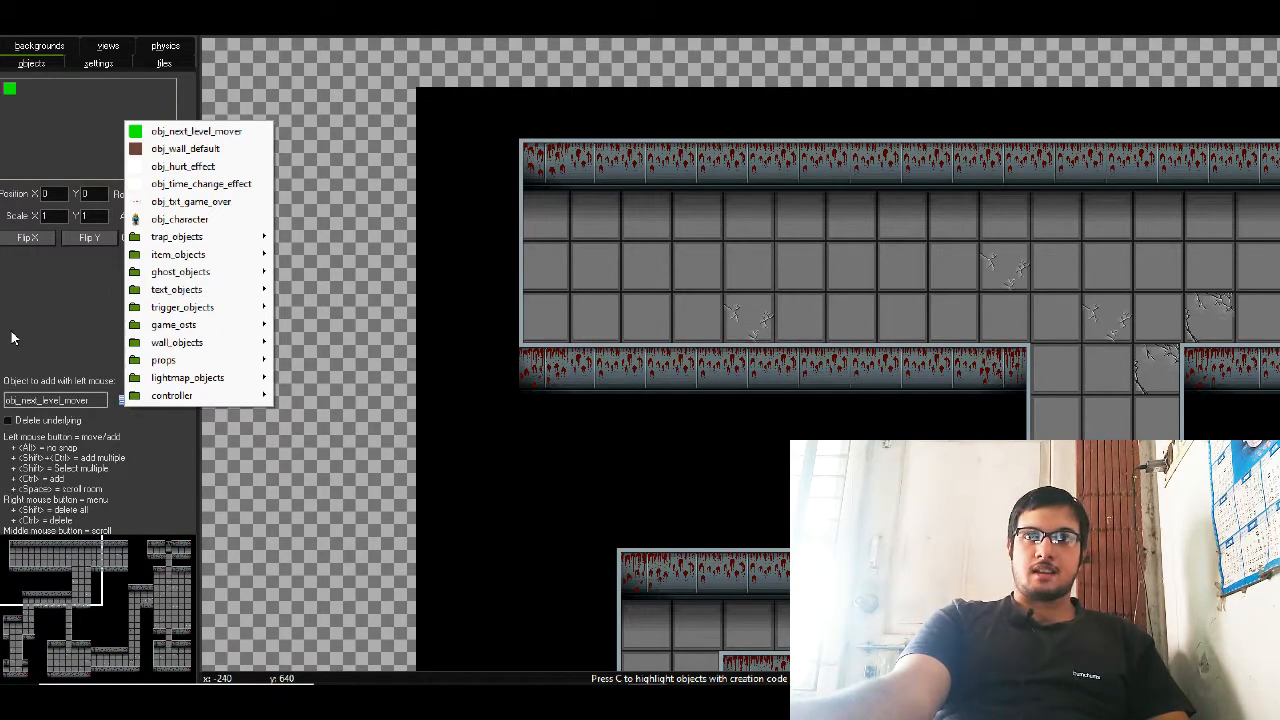
left_click(164, 64)
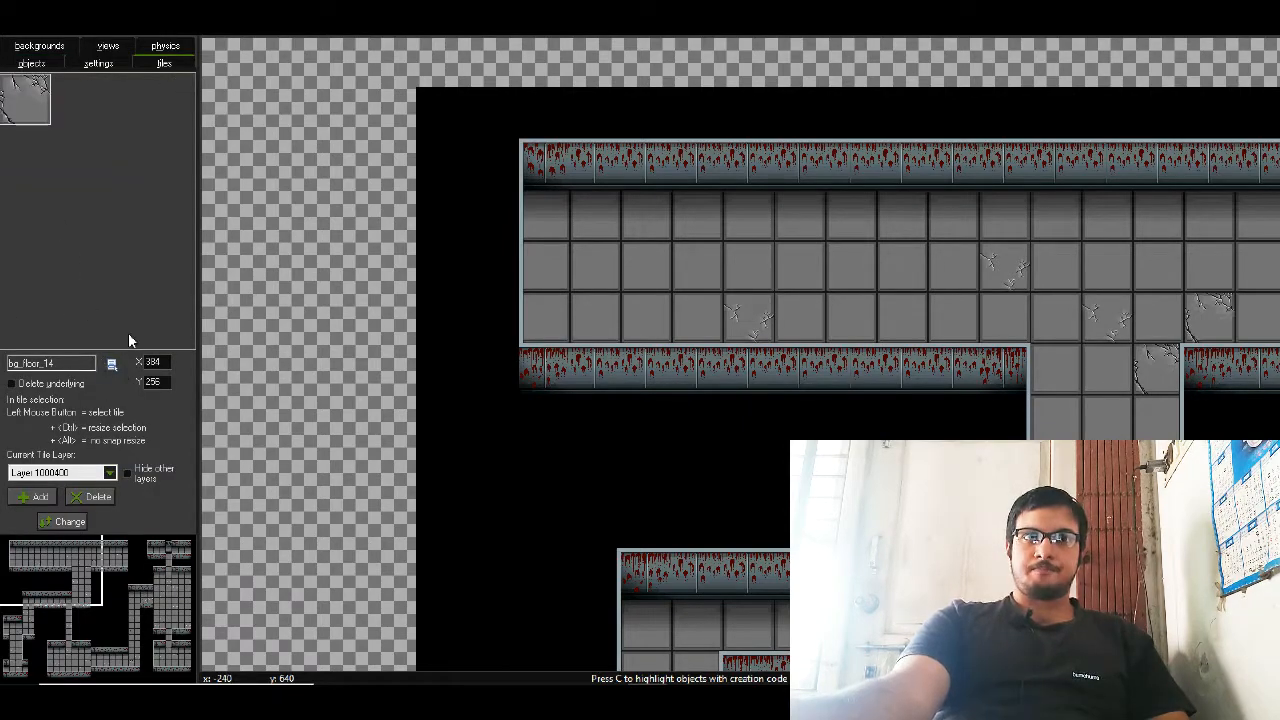
- Choose bg_blood_spat_1 as the tile to place
left_click(31, 63)
left_click(140, 63)
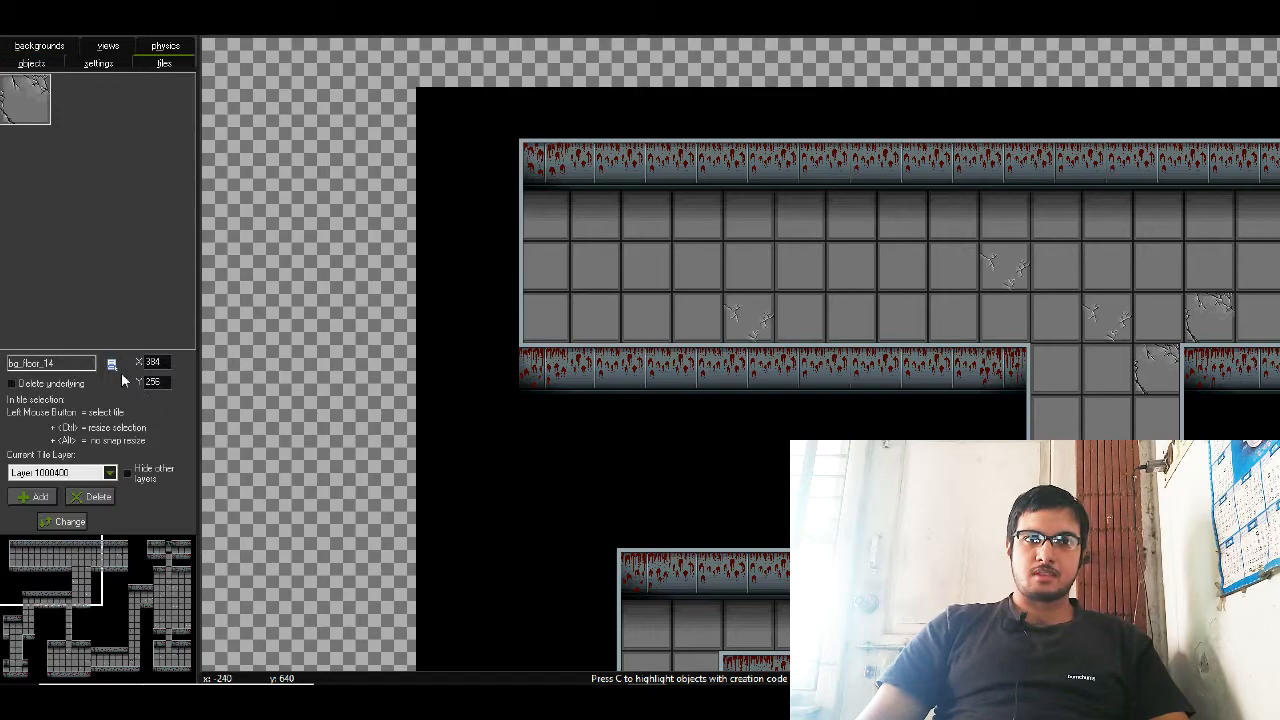
left_click(111, 364)
key("End")
key("Up")
key("Up")
key("Up")
key("Up")
key("Up")
key("Up")
key("Up")
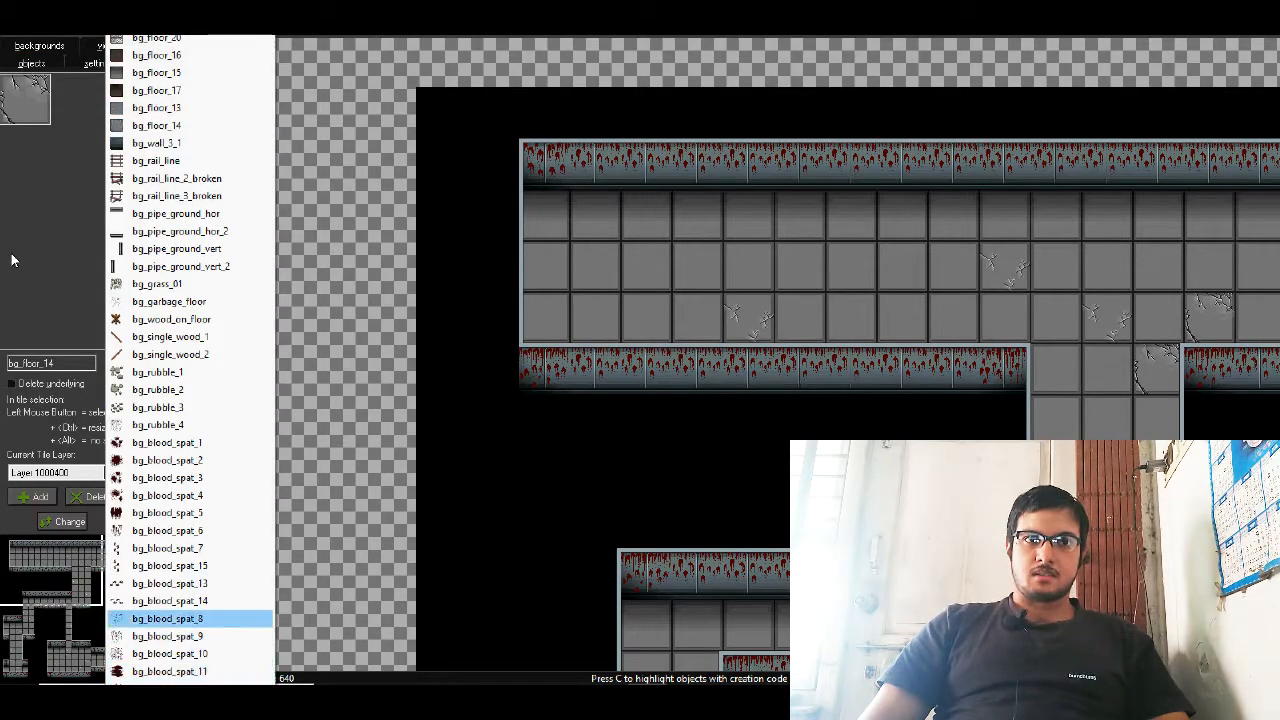
key("Up")
key("Up")
key("Up")
key("Up")
key("Up")
key("Up")
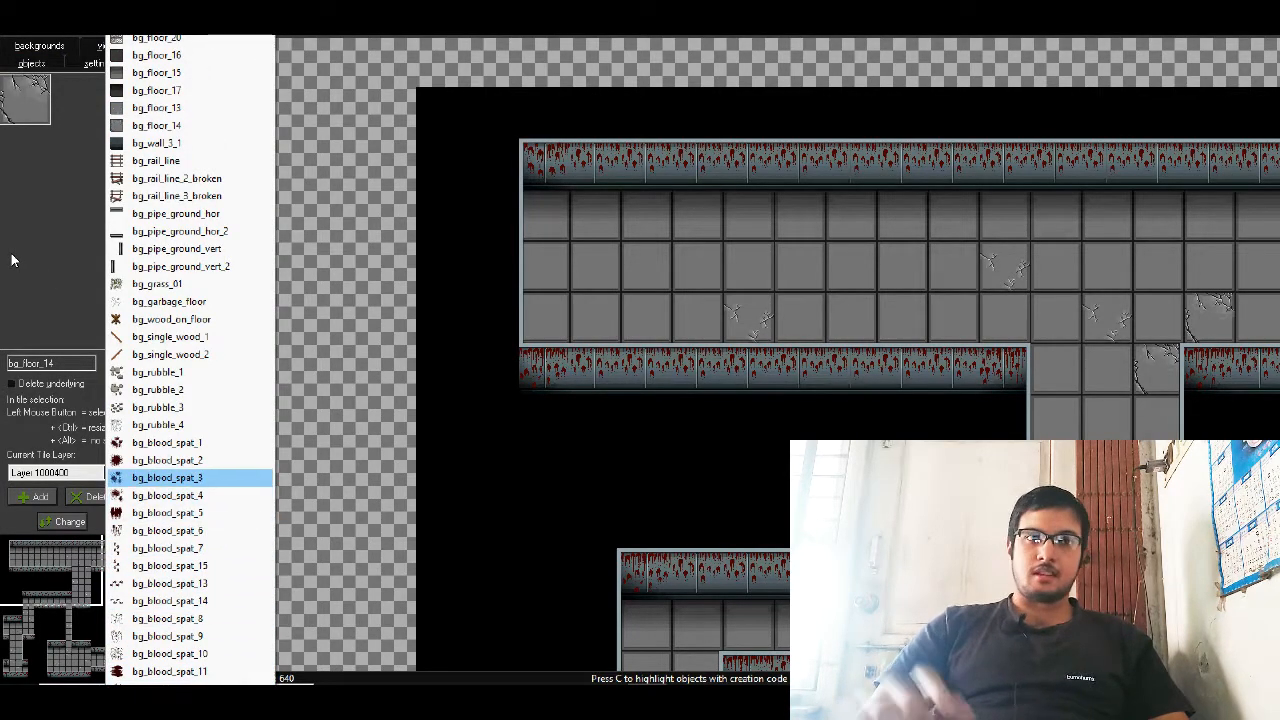
key("Down")
key("Down")
key("Up")
key("Up")
key("Return")
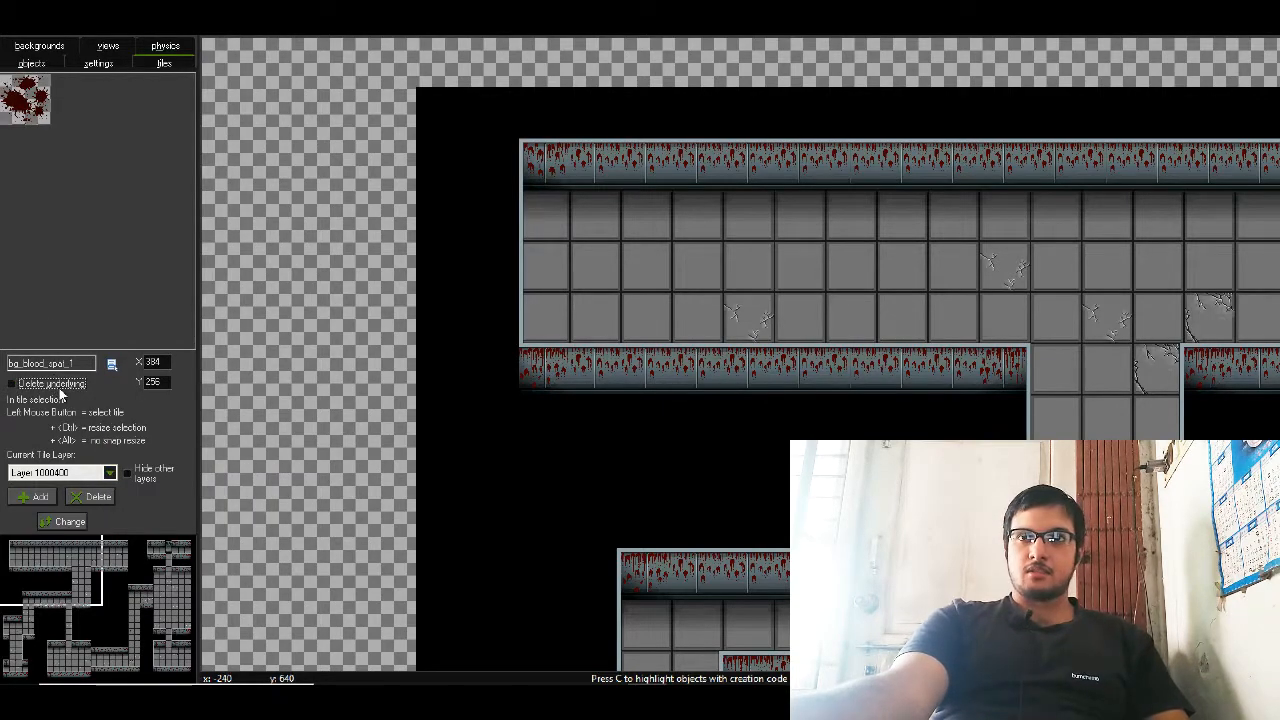
- Add a new tile layer with depth 1000300
left_click(40, 496)
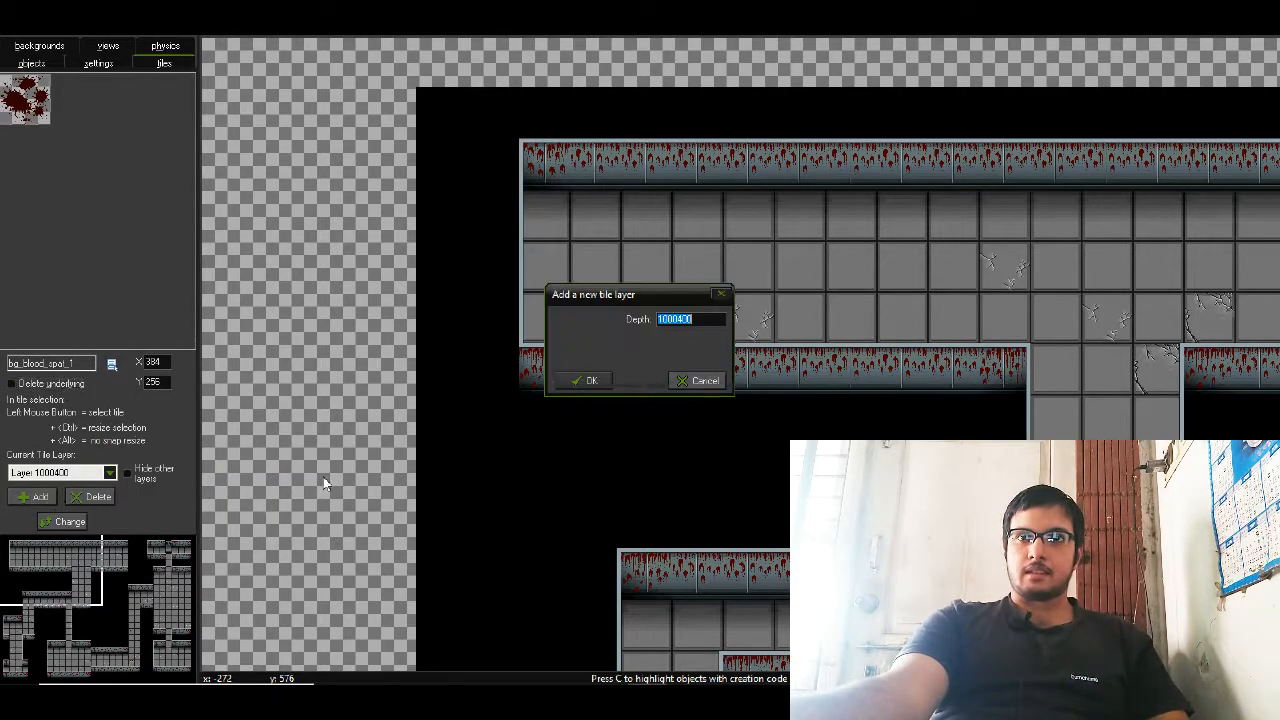
left_click(682, 319)
left_click(590, 380)
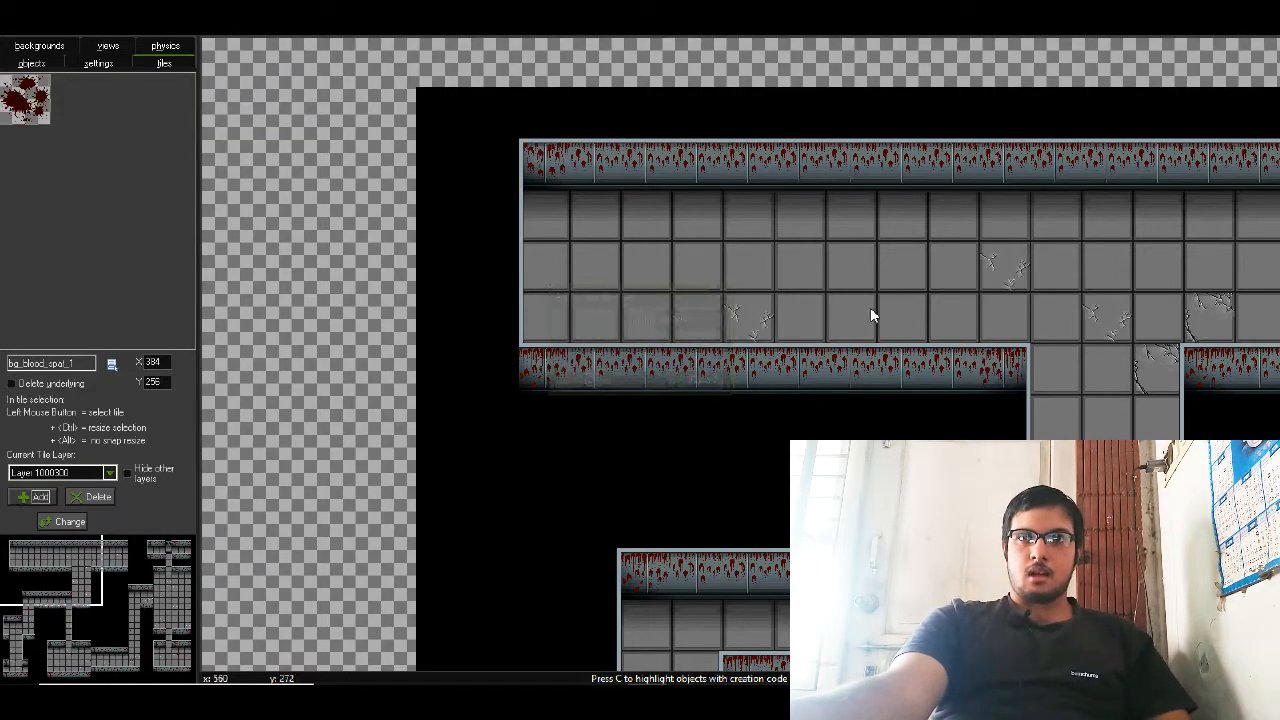
- Build a blood pool in the northern hall from overlapping bg_blood_spat_1 tiles, including one at x 592, y 192
left_click_drag(90, 602, 70, 561)
left_click(622, 318)
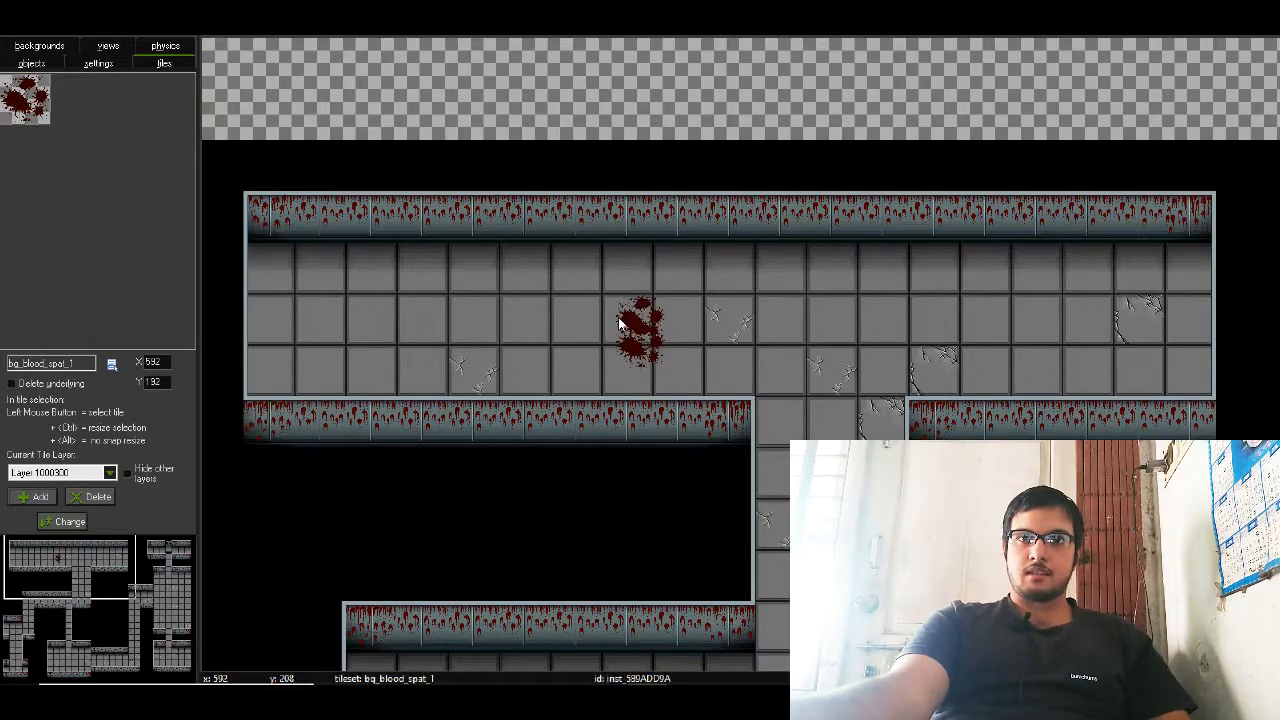
left_click_drag(586, 276, 595, 302)
left_click_drag(577, 367, 602, 328)
- Choose bg_blood_spat_9 and scatter overlapping splatters around the blood pool's edges, including x 624, y 192 and x 496, y 192
left_click(117, 366)
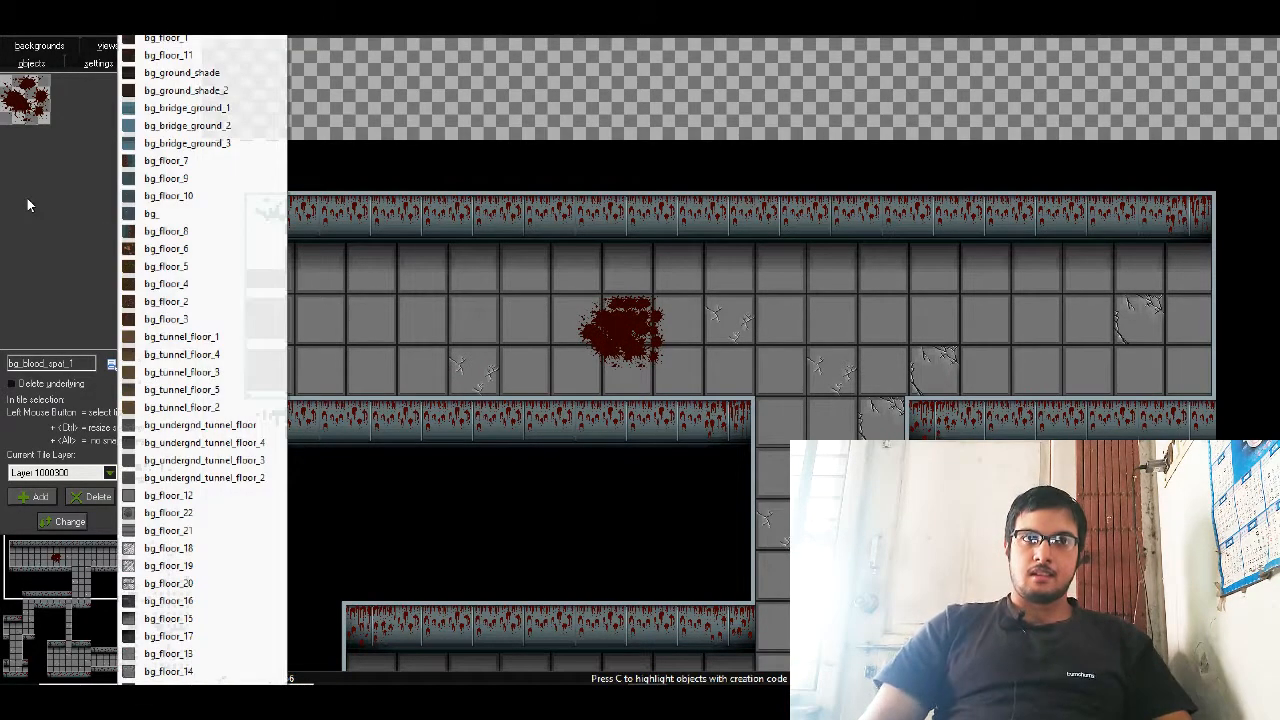
key("Up")
key("Up")
key("Up")
key("Up")
key("Up")
key("Up")
key("Up")
key("Up")
key("Down")
key("Down")
key("Down")
key("Down")
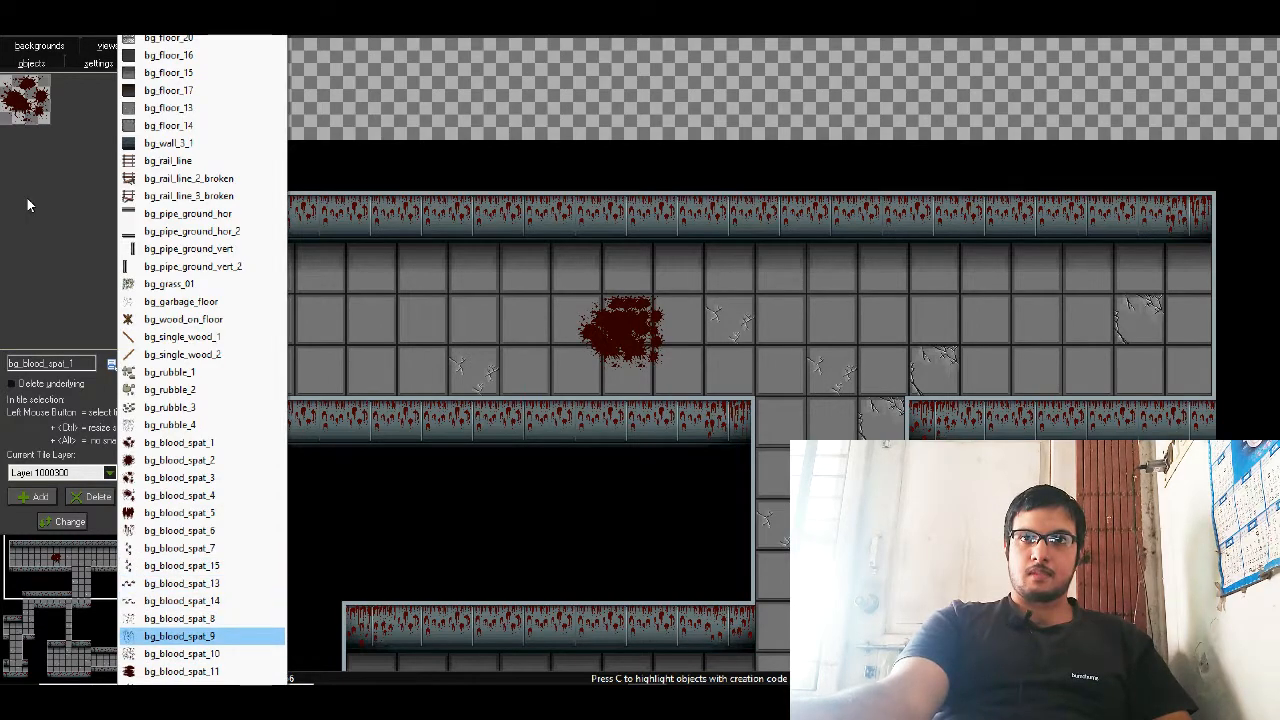
key("Return")
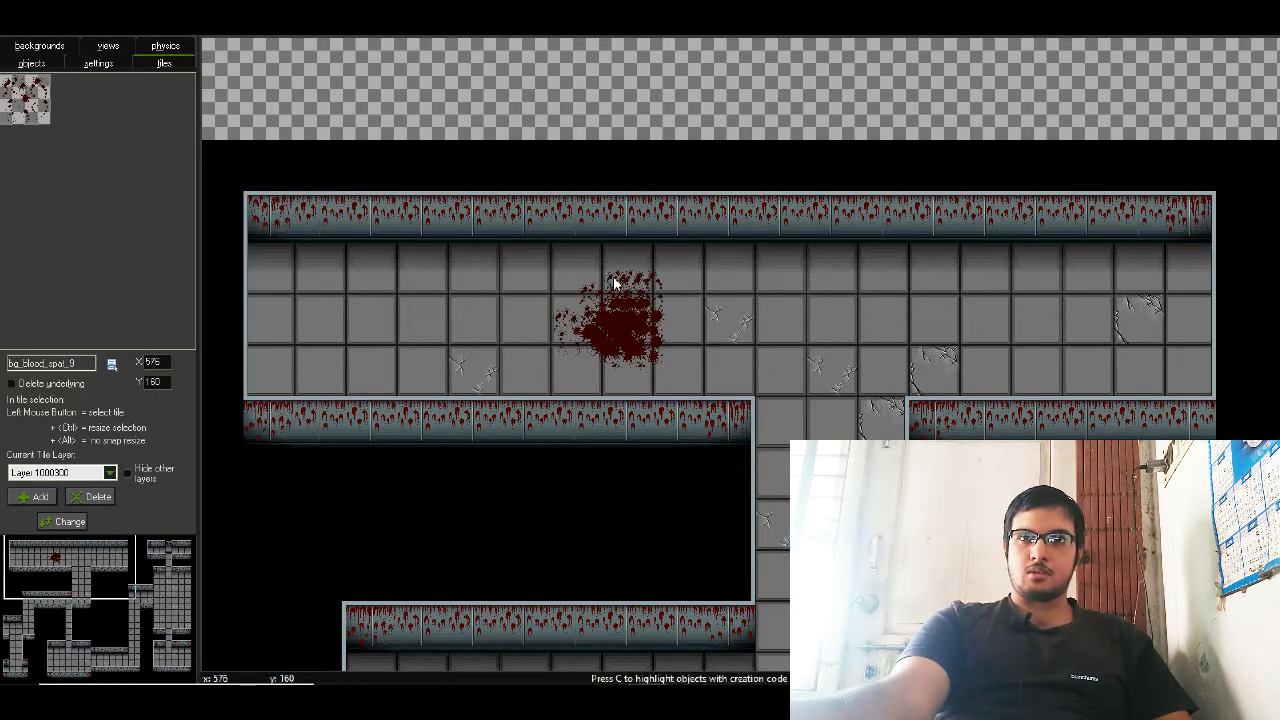
left_click(645, 318)
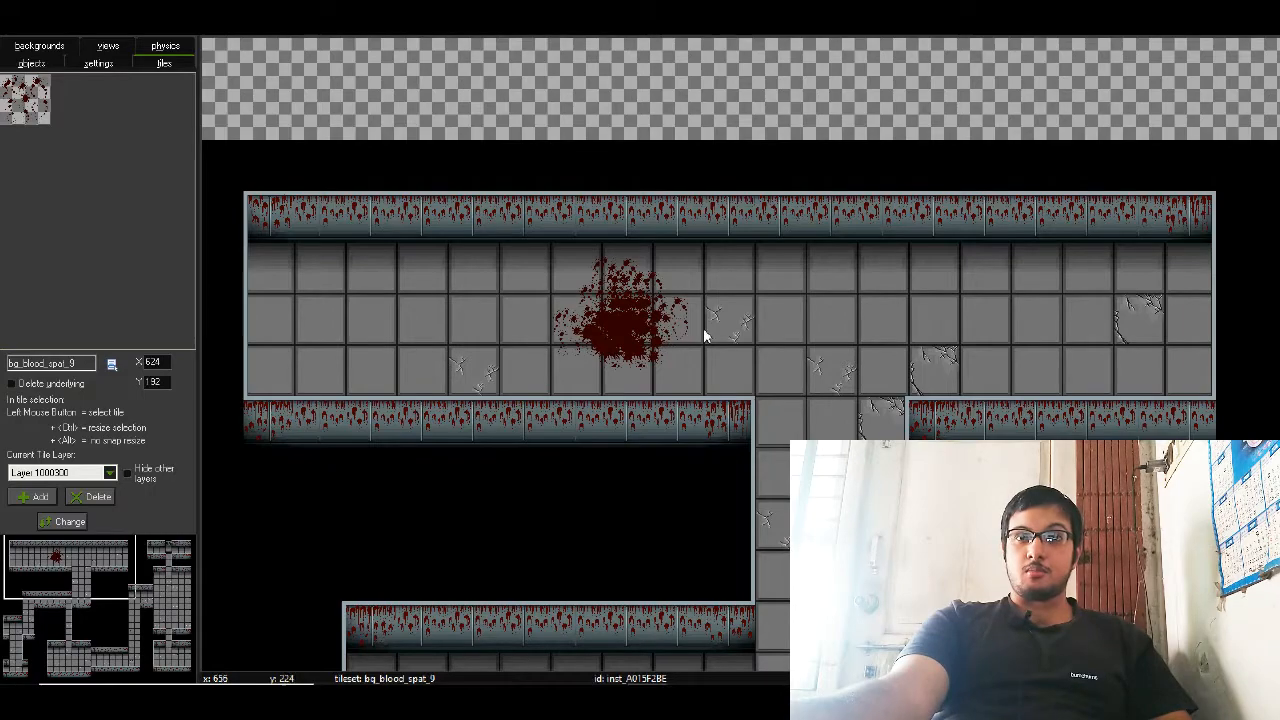
left_click(631, 358)
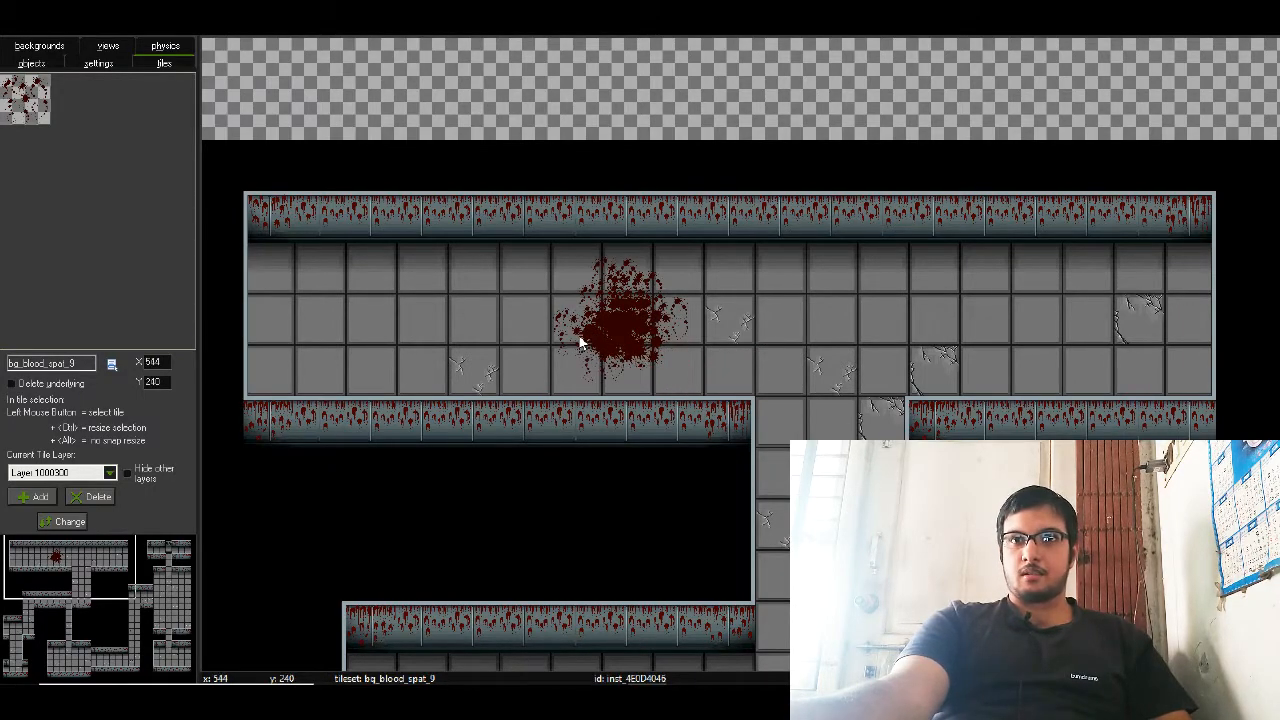
left_click_drag(715, 299, 555, 289)
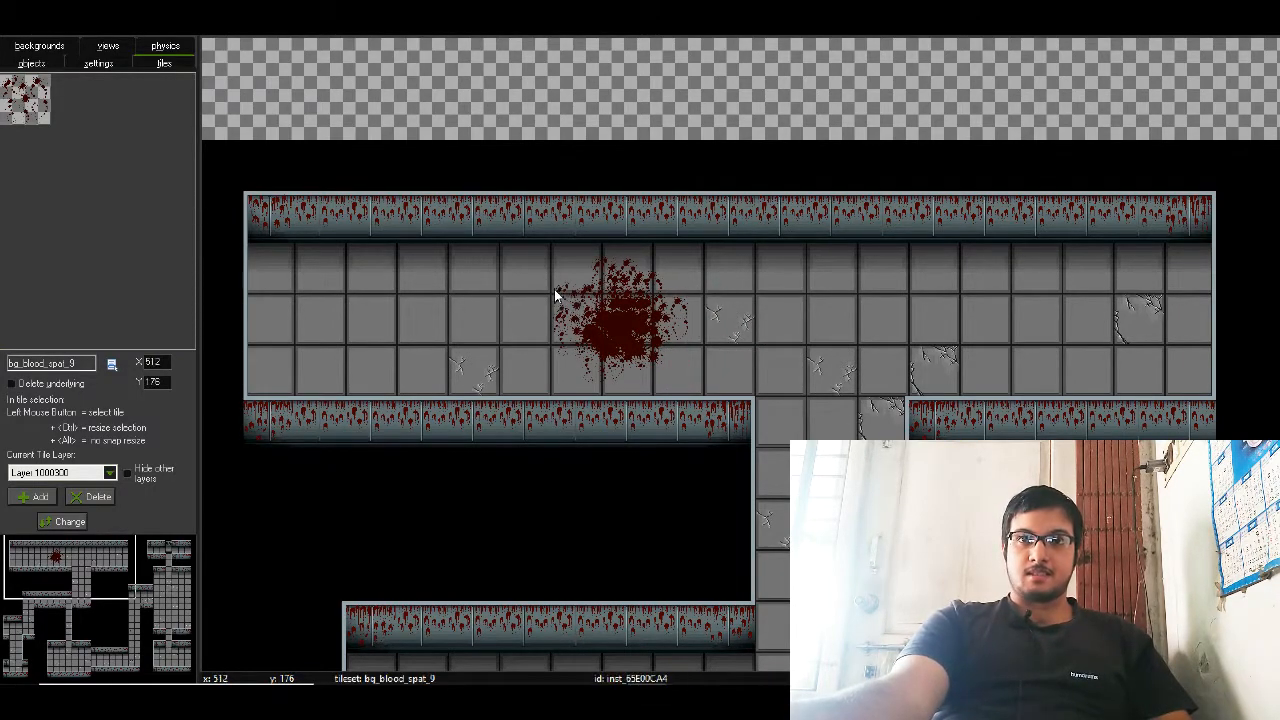
left_click(544, 303)
- Choose obj_crate_metal and place two crates side by side against the northern hall's north wall, the western one at x 240, y 96
left_click_drag(70, 572, 93, 560)
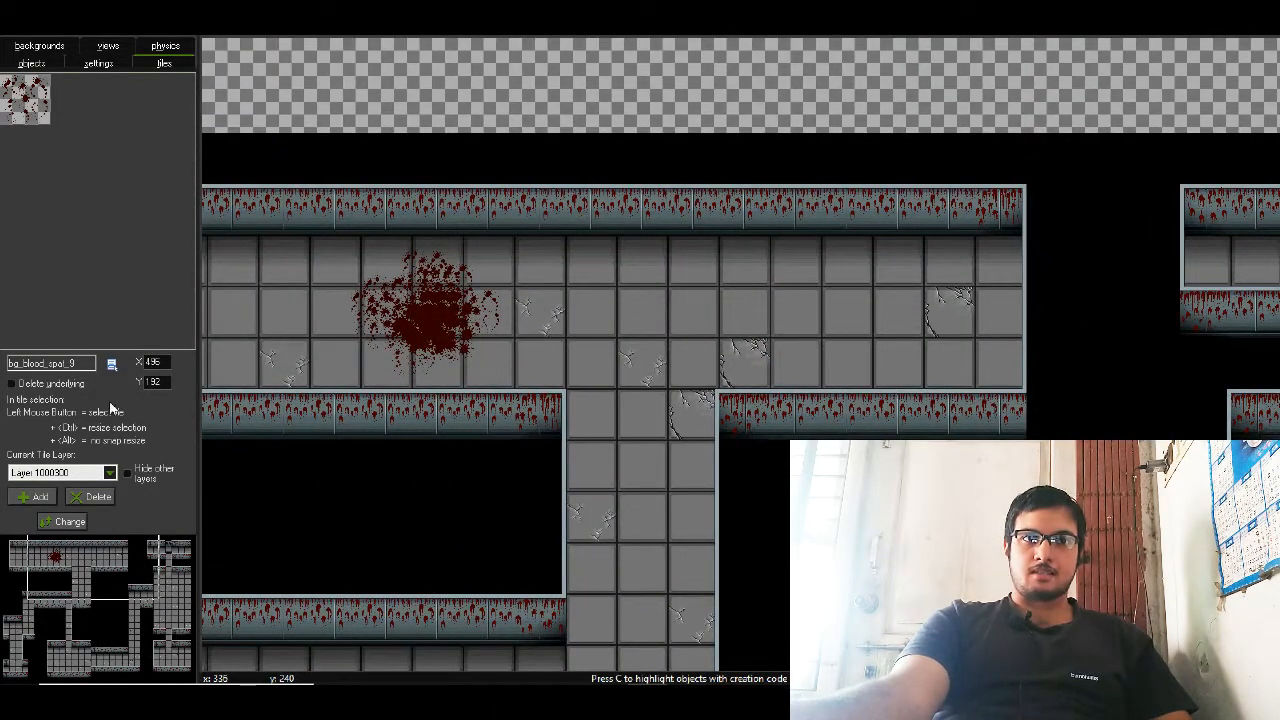
left_click(31, 63)
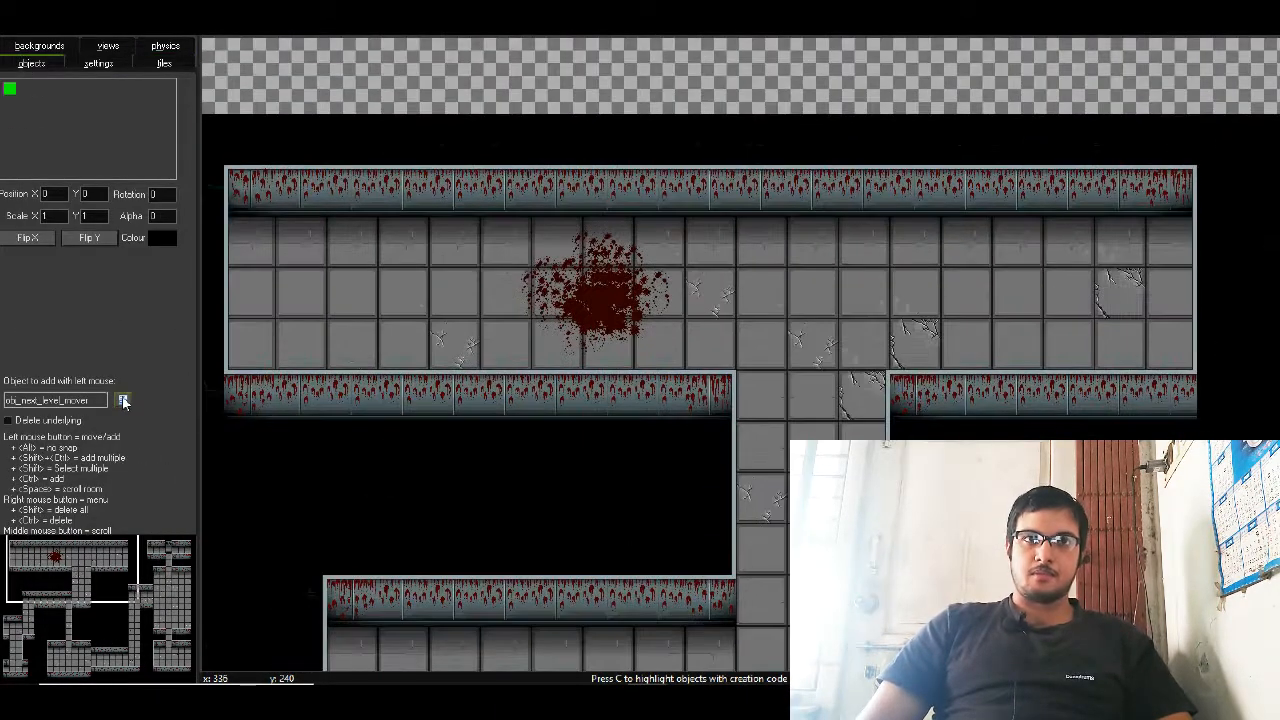
left_click(123, 400)
key("Up")
key("Up")
key("Up")
key("Up")
key("Down")
key("Right")
key("Down")
key("Down")
key("Down")
key("Down")
key("Down")
key("Down")
key("Down")
key("Up")
key("Up")
key("Up")
key("Down")
key("Down")
key("Down")
key("Down")
key("Up")
key("Up")
key("Return")
left_click_drag(400, 267, 375, 194)
mouse_move(325, 237)
left_mouse_down()
mouse_move(327, 208)
mouse_move(308, 203)
mouse_move(320, 176)
mouse_move(331, 215)
left_mouse_up()
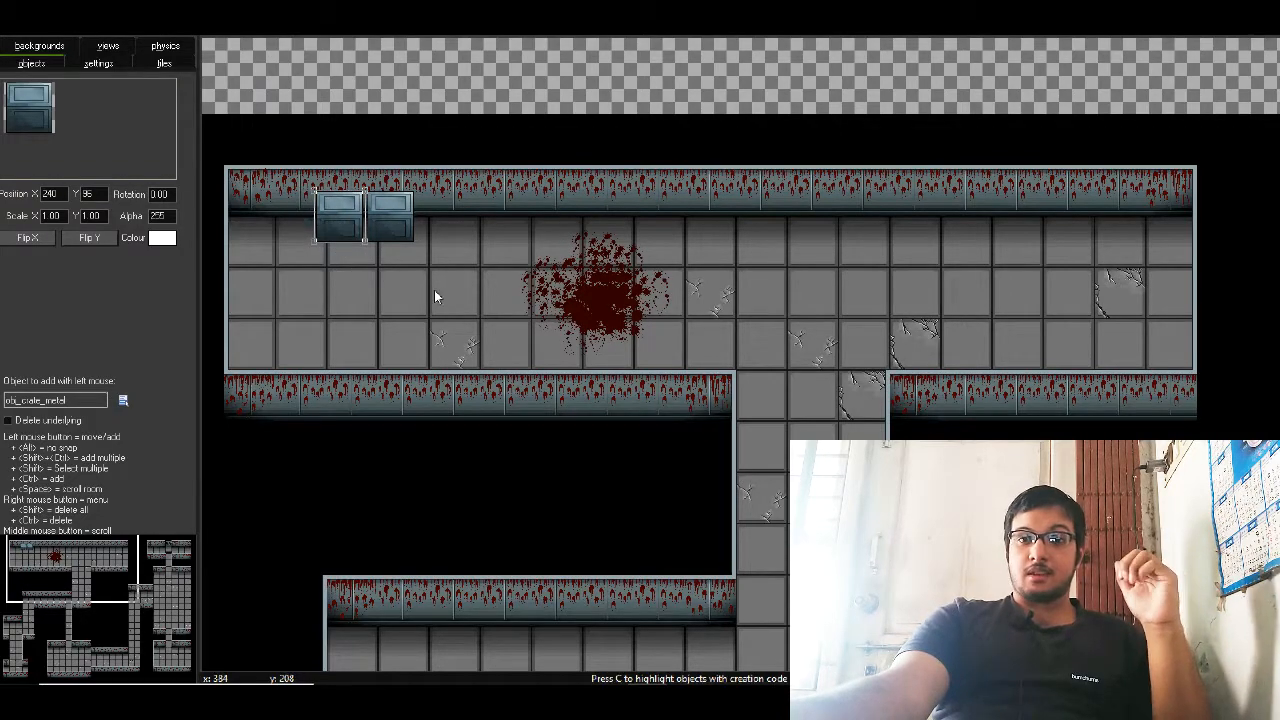
- Add two smaller metal crates, scaled to 0.75, in front of and beside the large pair
left_click(344, 237)
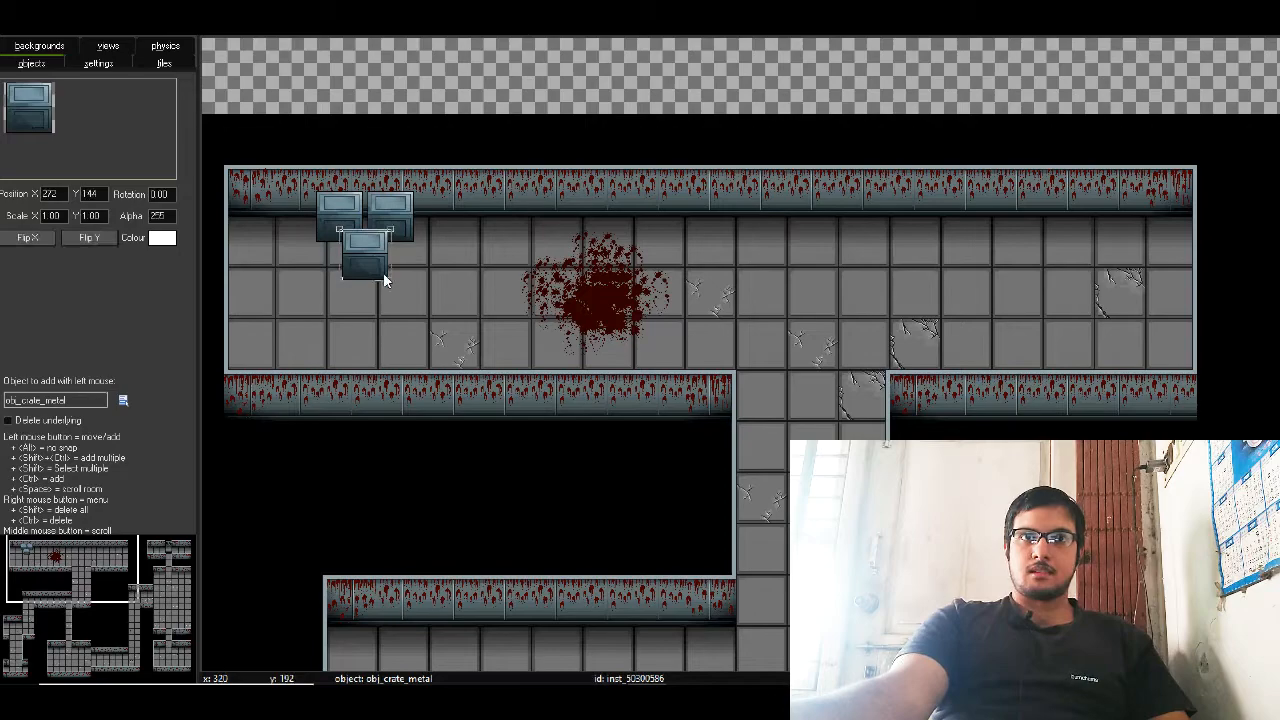
left_click_drag(390, 283, 382, 272)
mouse_move(303, 254)
left_mouse_down()
mouse_move(354, 263)
mouse_move(306, 259)
left_mouse_up()
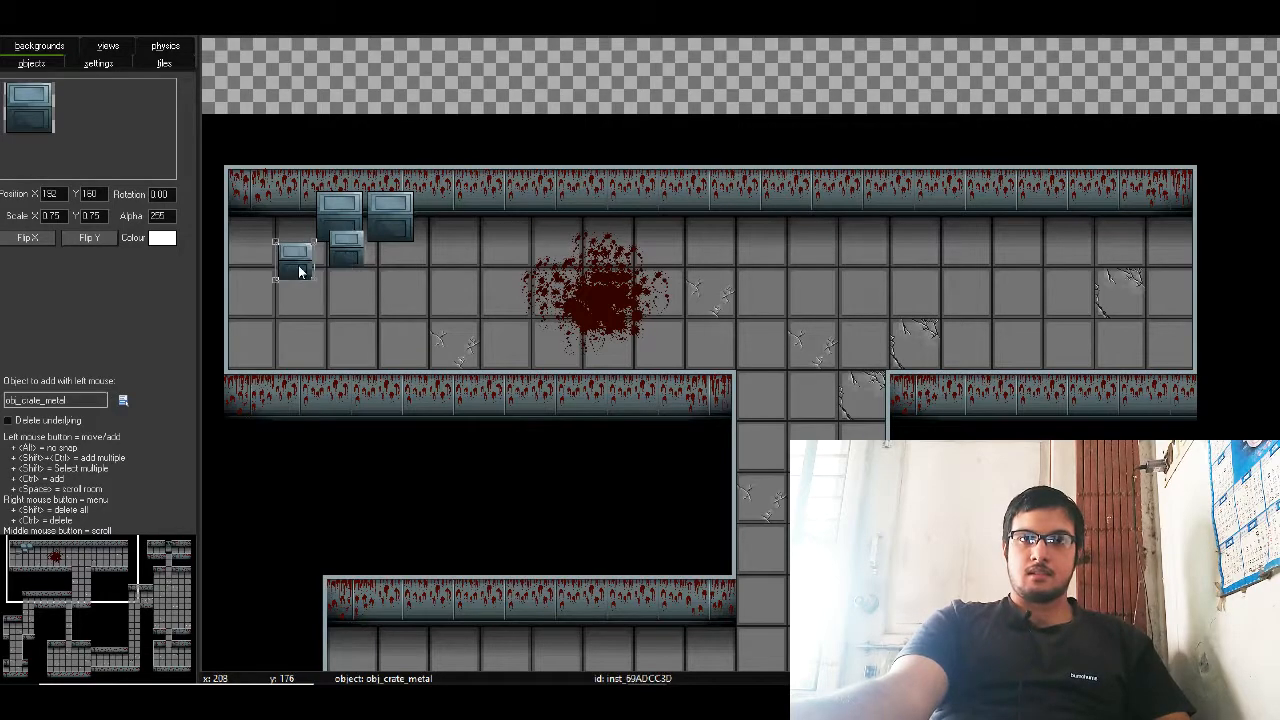
- Nudge the two large metal crates horizontally to close the gap between them
left_click(393, 234)
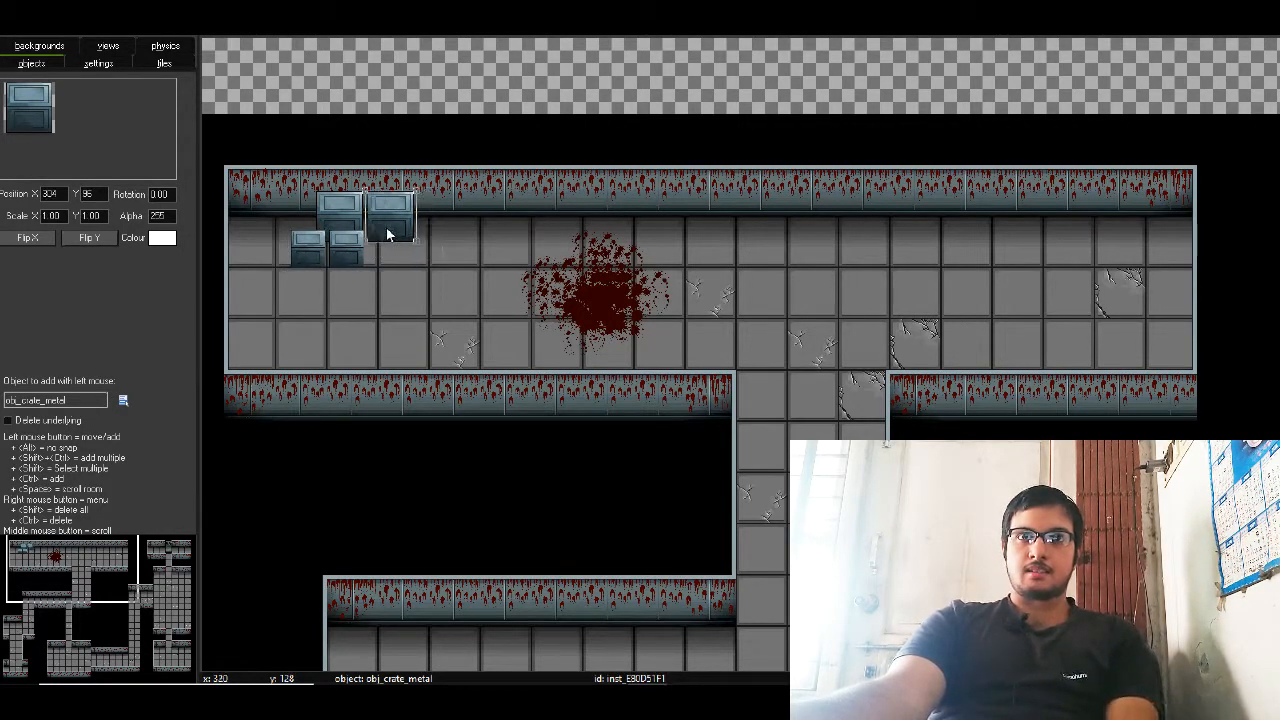
left_click(351, 226)
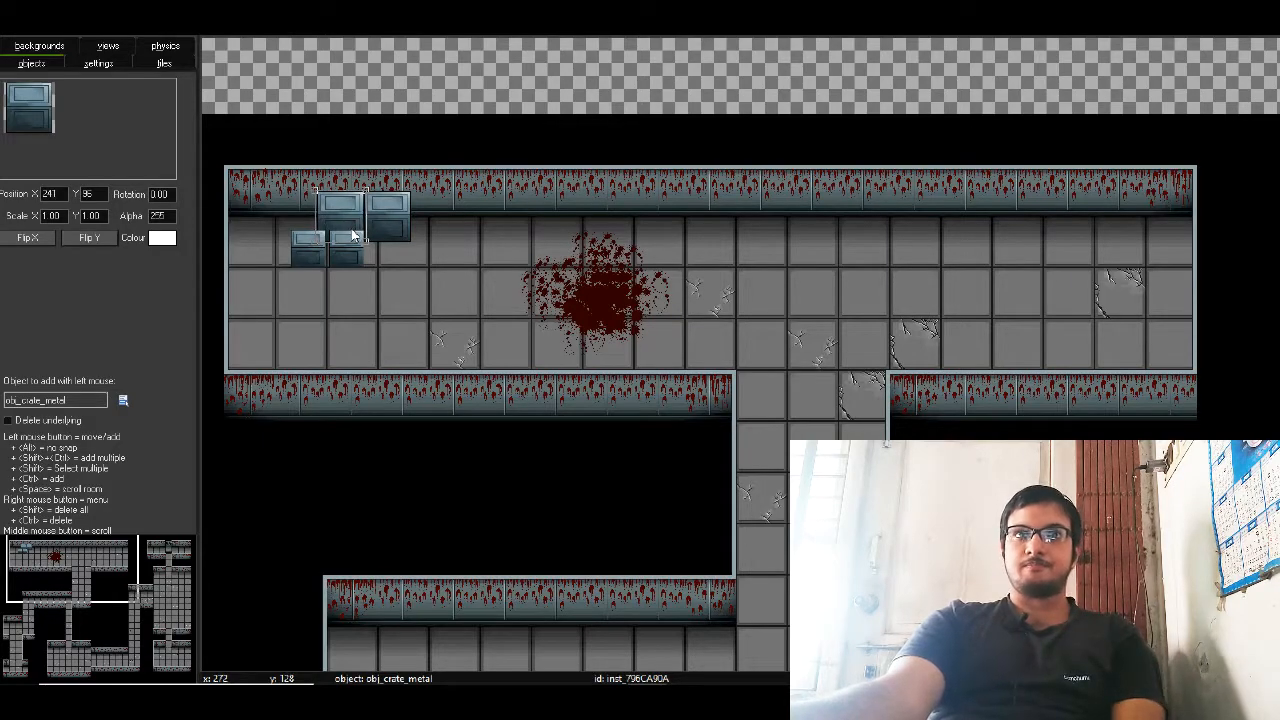
left_click(443, 284)
left_click(356, 253)
left_click(300, 292)
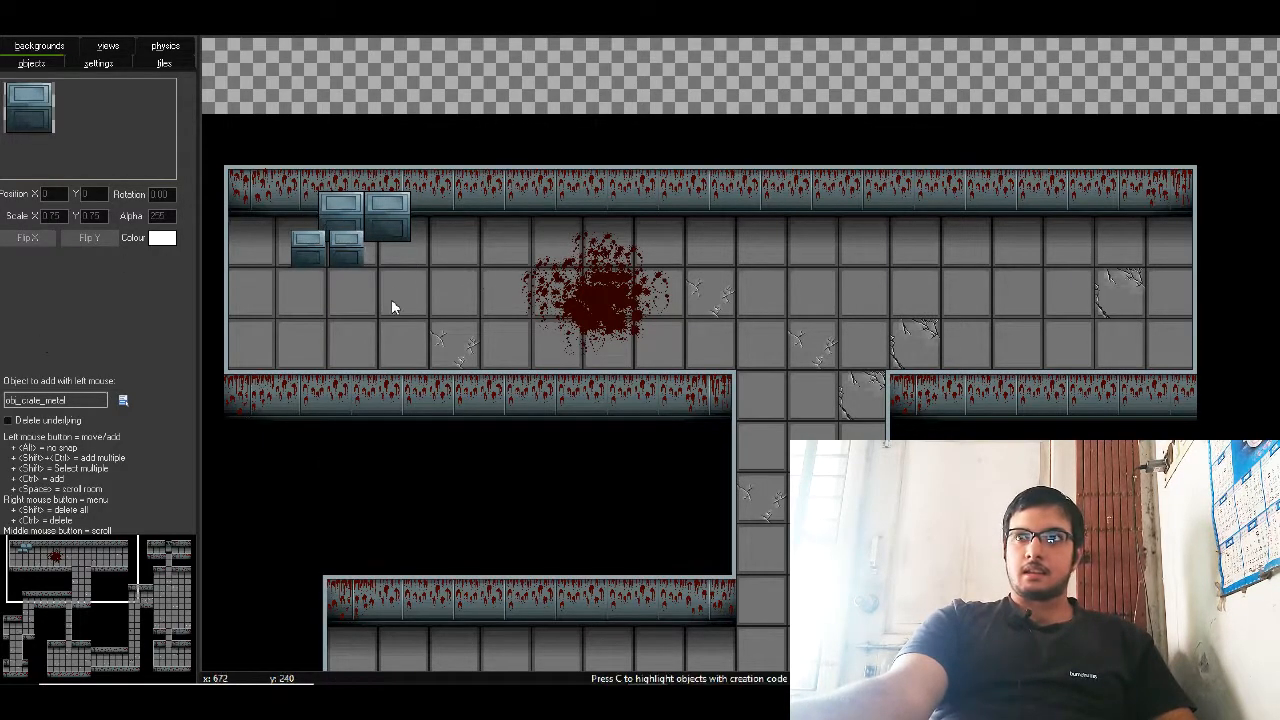
- Move the two small crates to the hall's northeastern corner and add a third 0.75-scale crate at x 1216, y 112
left_click_drag(344, 252, 1152, 222)
left_click_drag(308, 250, 550, 350)
left_click_drag(775, 388, 1124, 270)
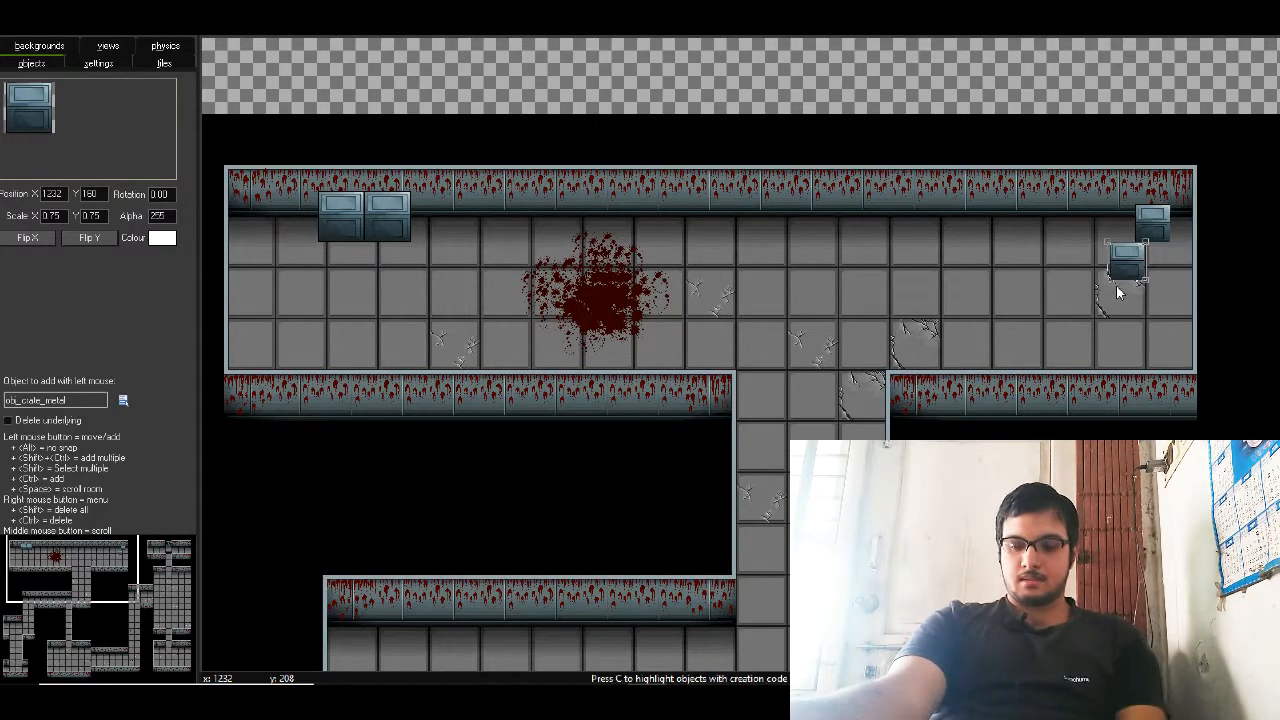
left_click(1100, 232)
left_click_drag(1100, 232, 1114, 236)
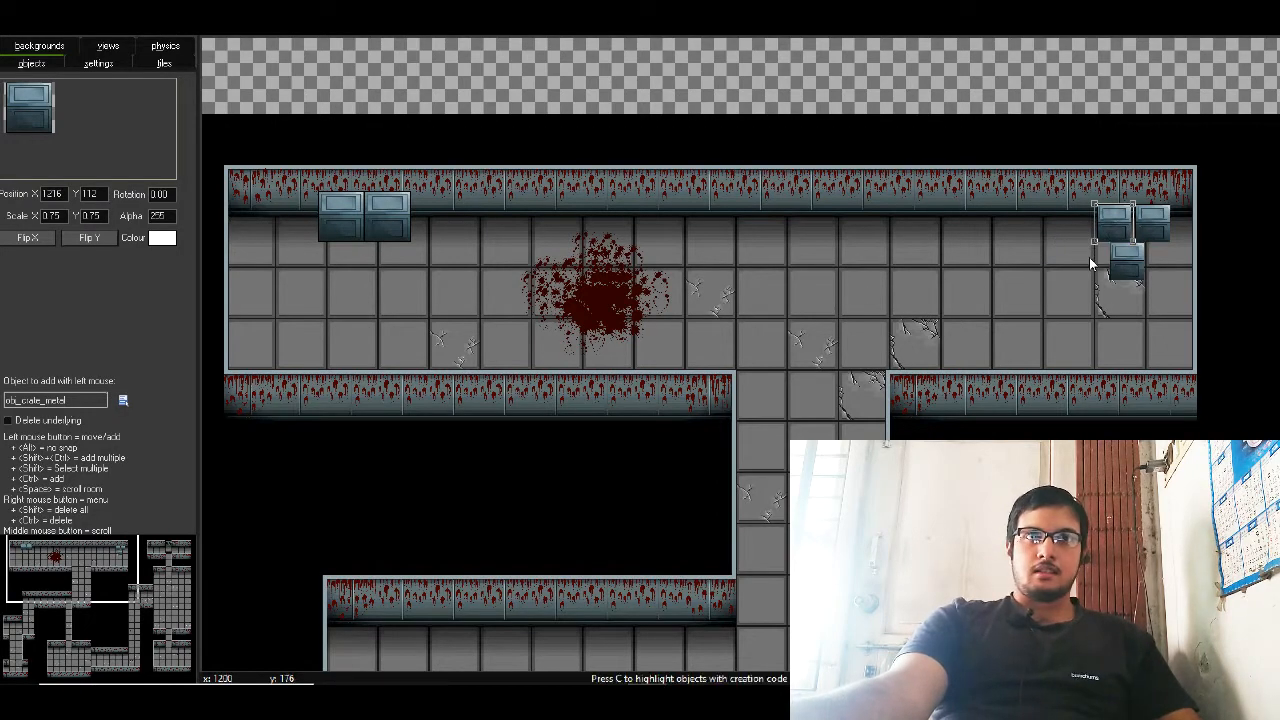
left_click(1087, 265)
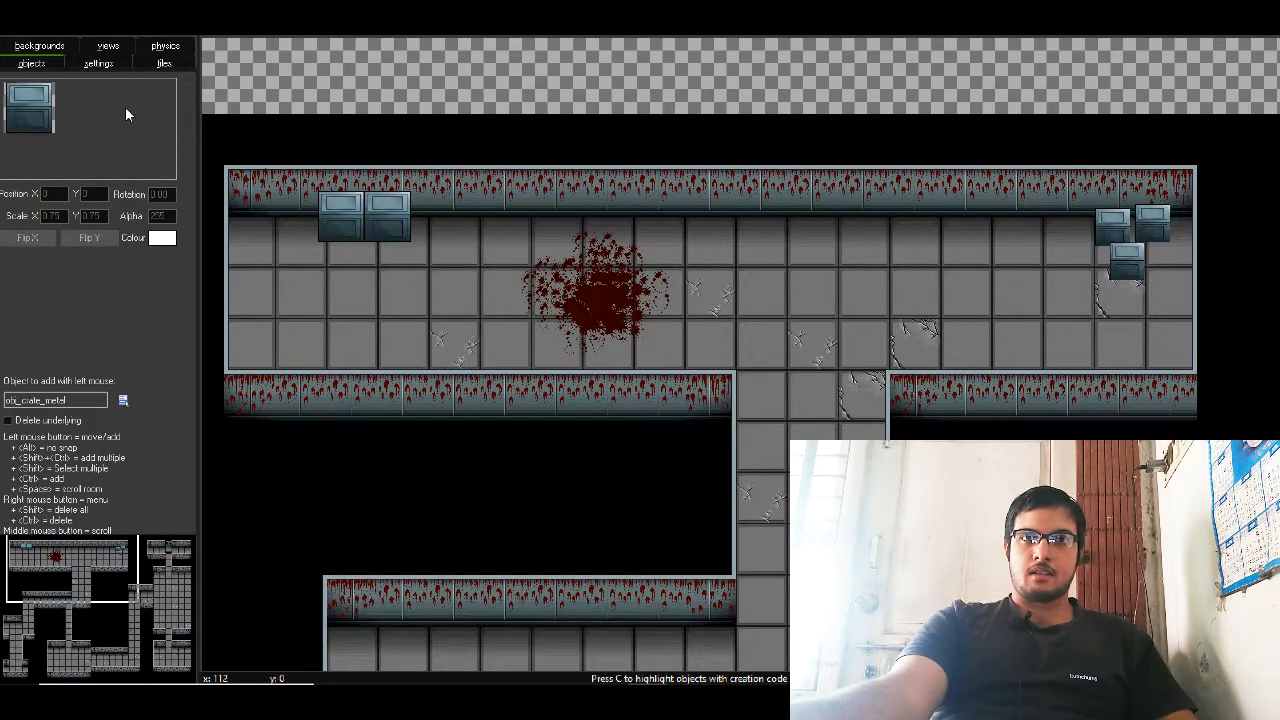
- Choose bg_blood_spat_7 and lay a vertical footprint trail from the small southwestern room into its corridor, including x 160, y 1200
left_click(163, 64)
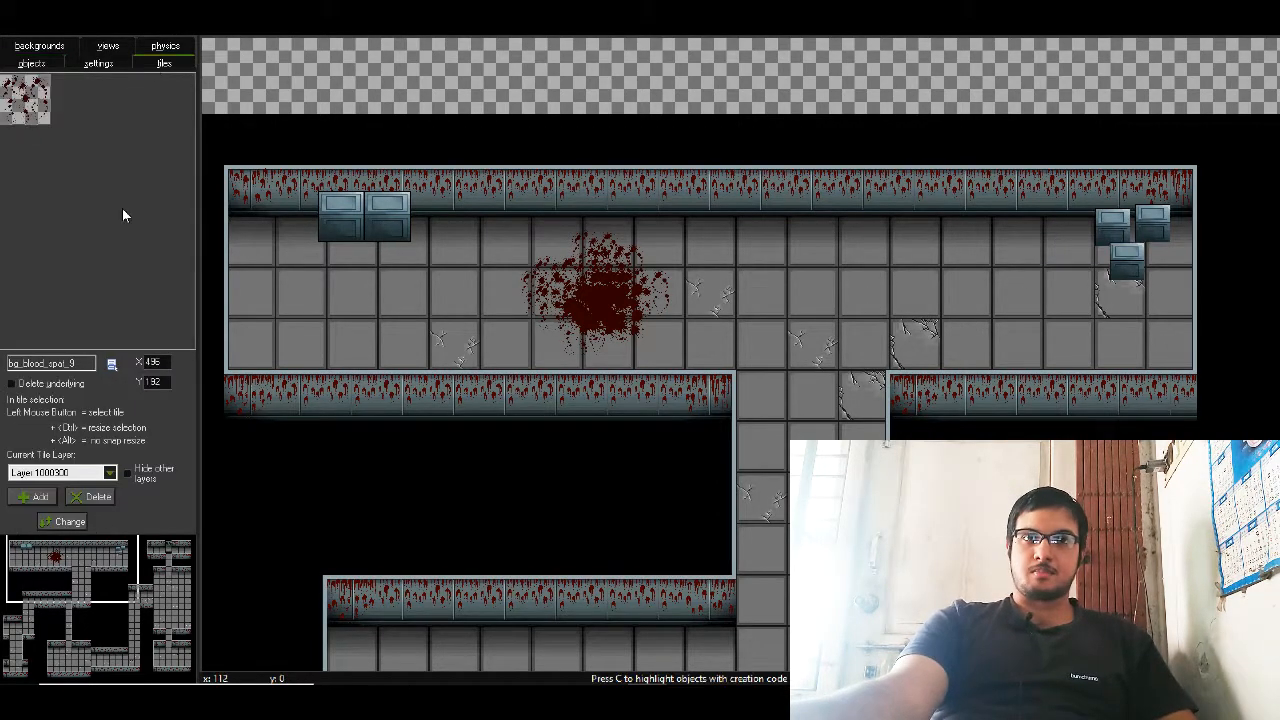
left_click(111, 364)
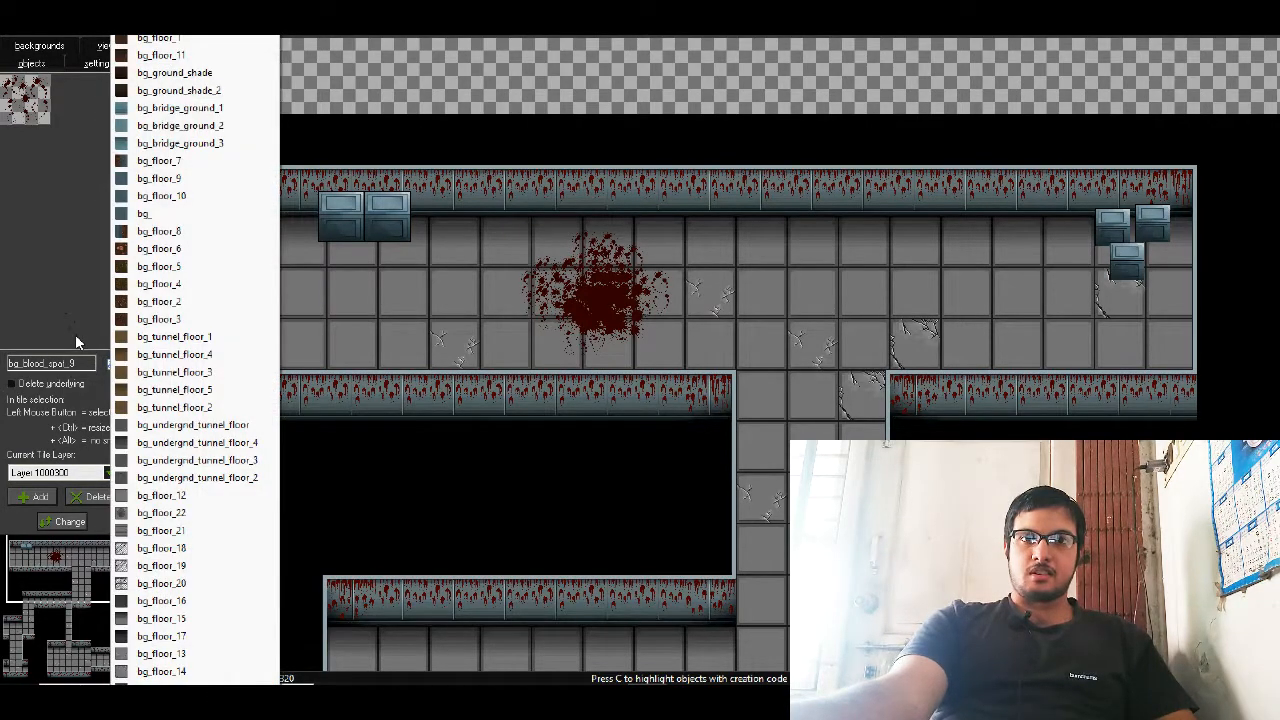
left_click_drag(51, 620, 82, 636)
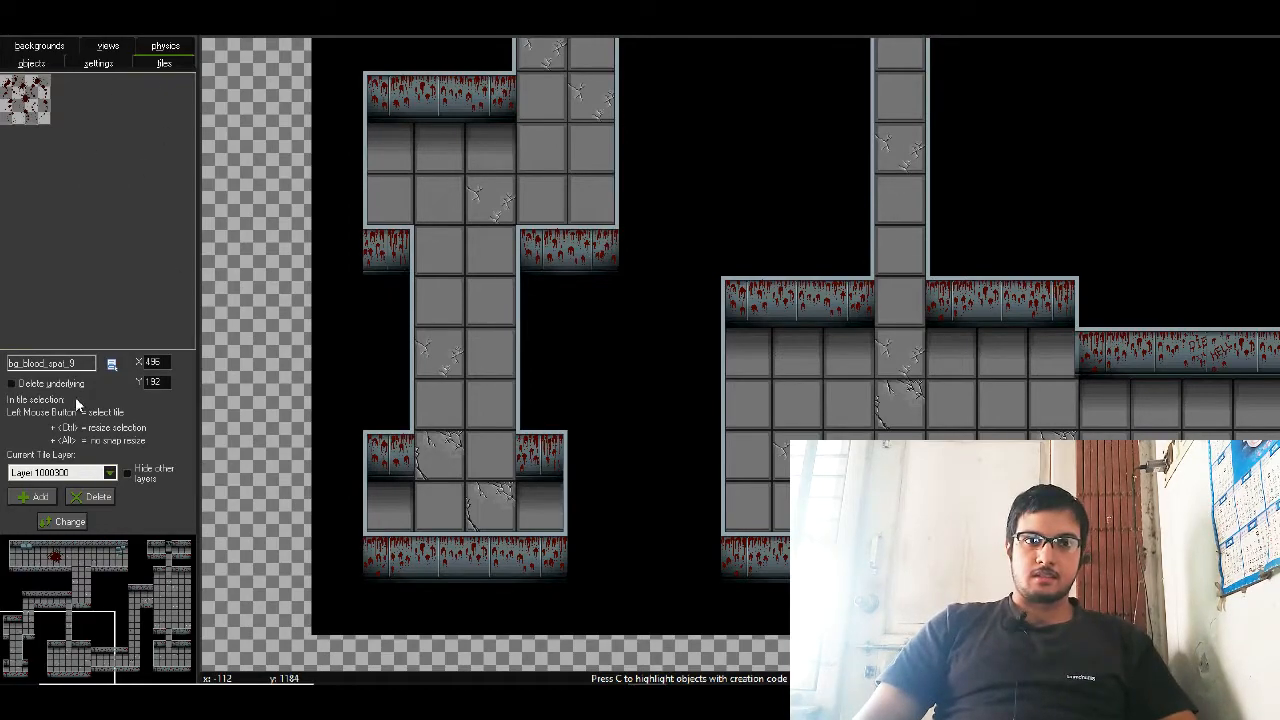
left_click(115, 363)
key("Up")
key("Up")
key("Up")
key("Up")
key("Up")
key("Up")
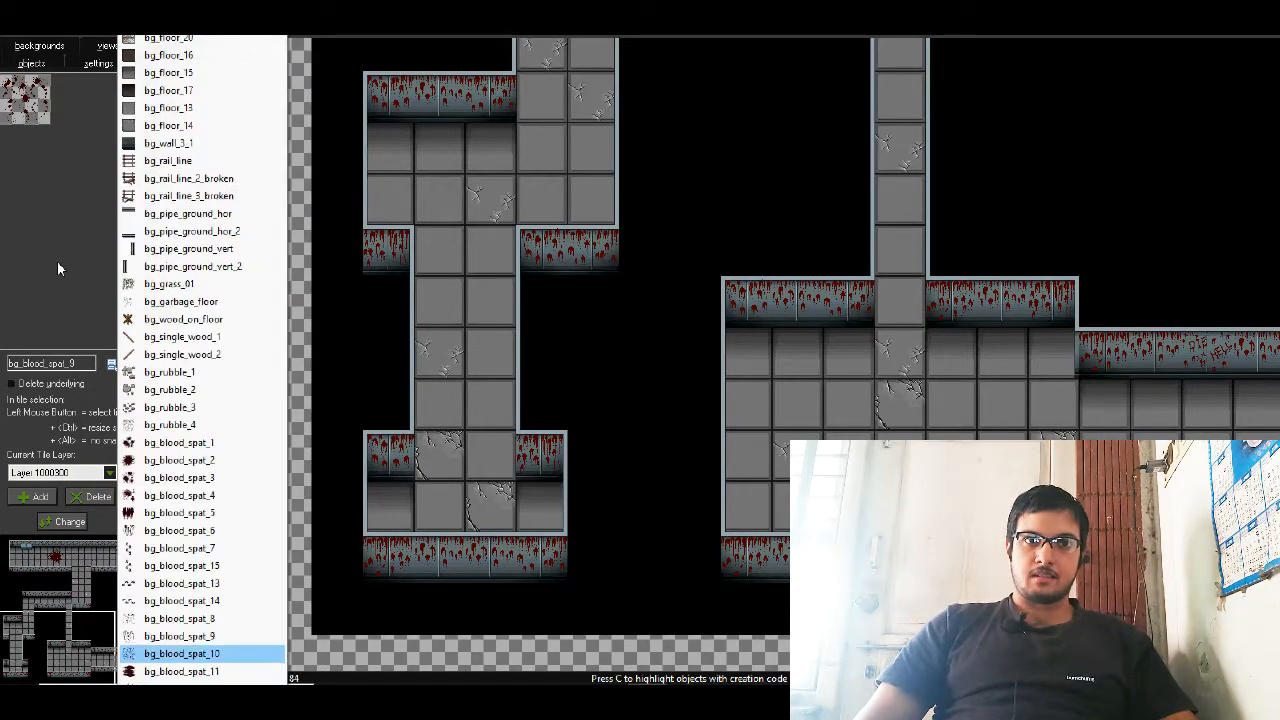
key("Up")
key("Up")
key("Up")
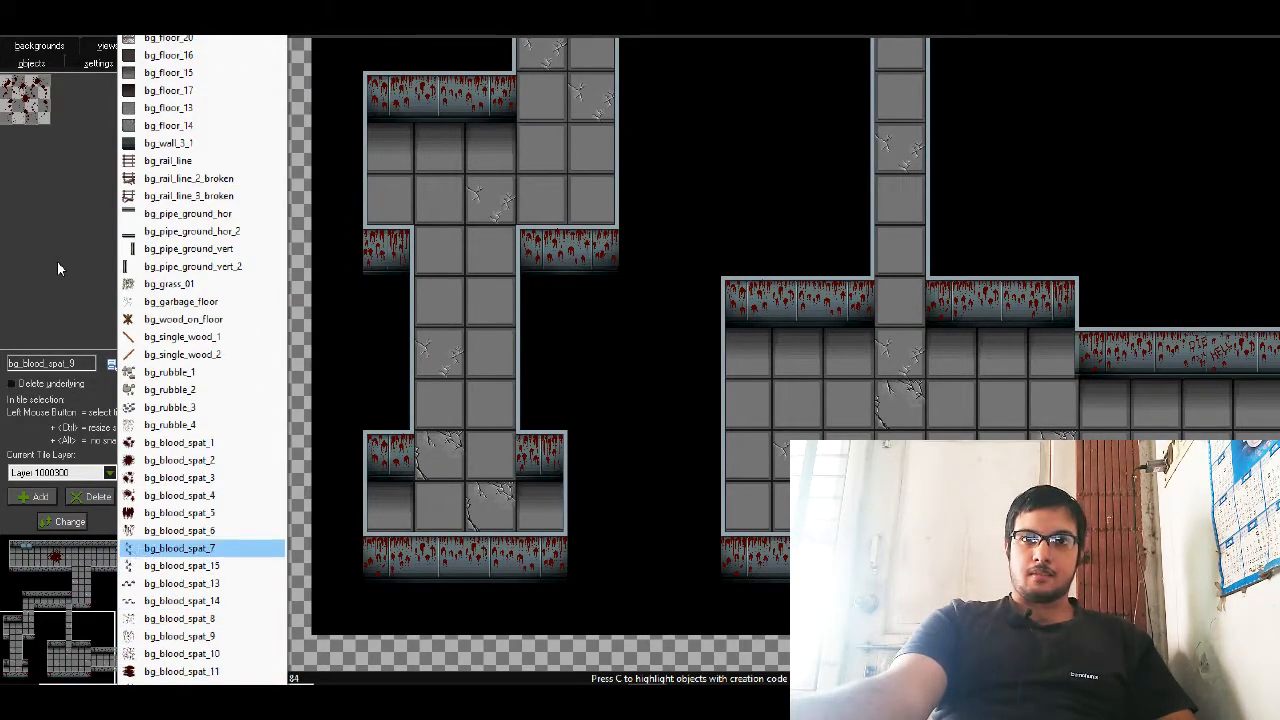
key("Return")
left_click(441, 451)
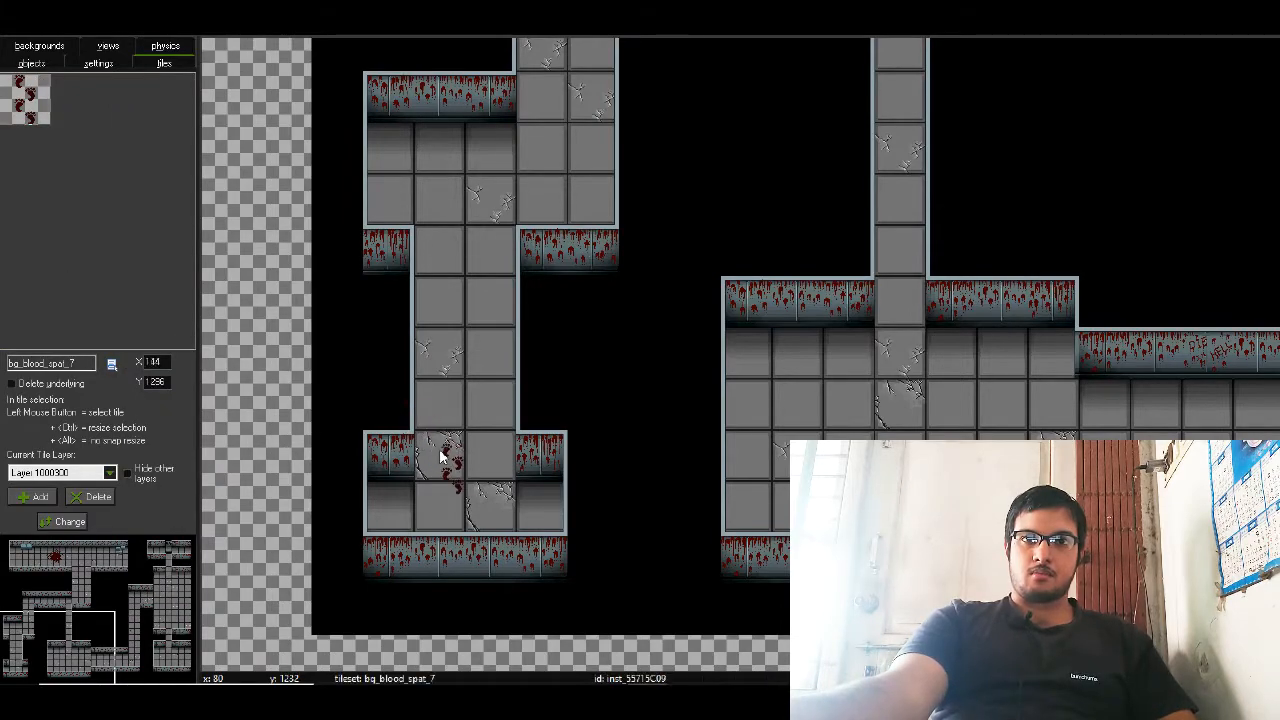
left_click_drag(447, 466, 447, 475)
left_click_drag(446, 412, 448, 428)
left_click(450, 382)
mouse_move(451, 383)
left_mouse_down()
mouse_move(459, 372)
mouse_move(467, 387)
left_mouse_up()
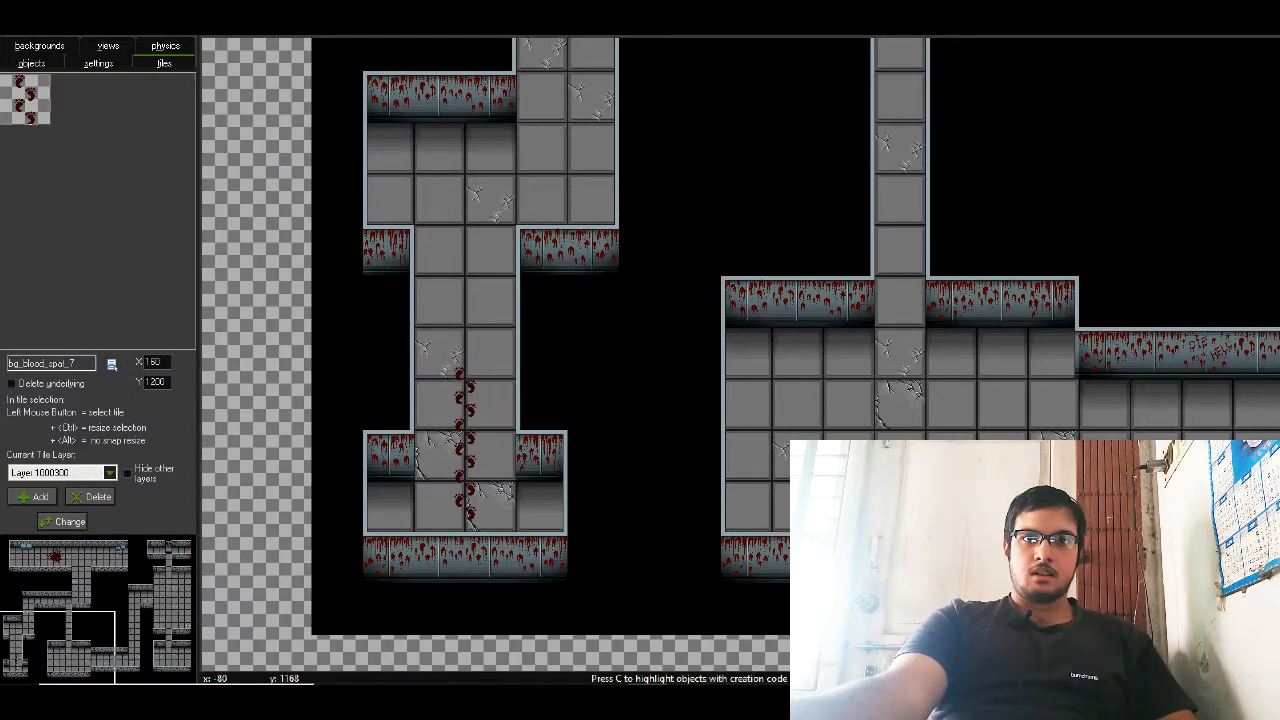
- Close the current room and open rm_level_16 enlarged with its objects shown
left_click(16, 34)
double_click(78, 498)
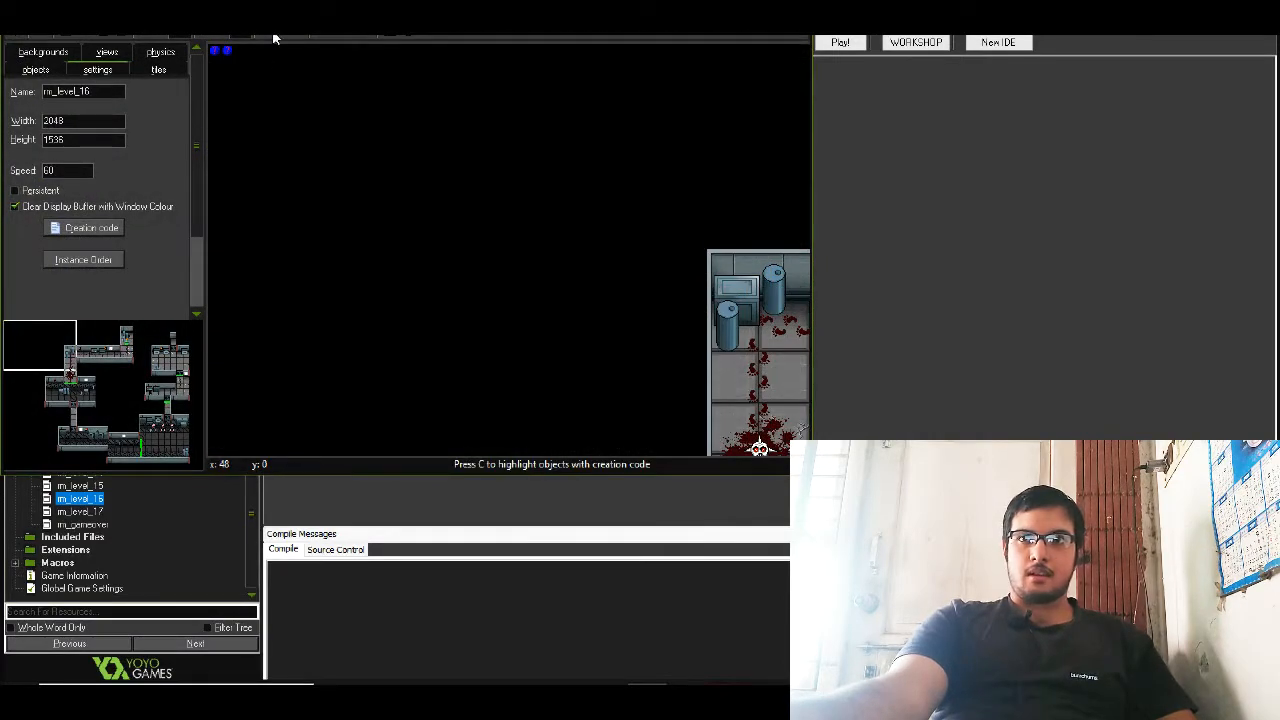
double_click(274, 16)
left_click(30, 65)
- Examine how props, footprints, enemies and trigger objects are arranged in rm_level_16, and close the room
left_click_drag(49, 612, 175, 580)
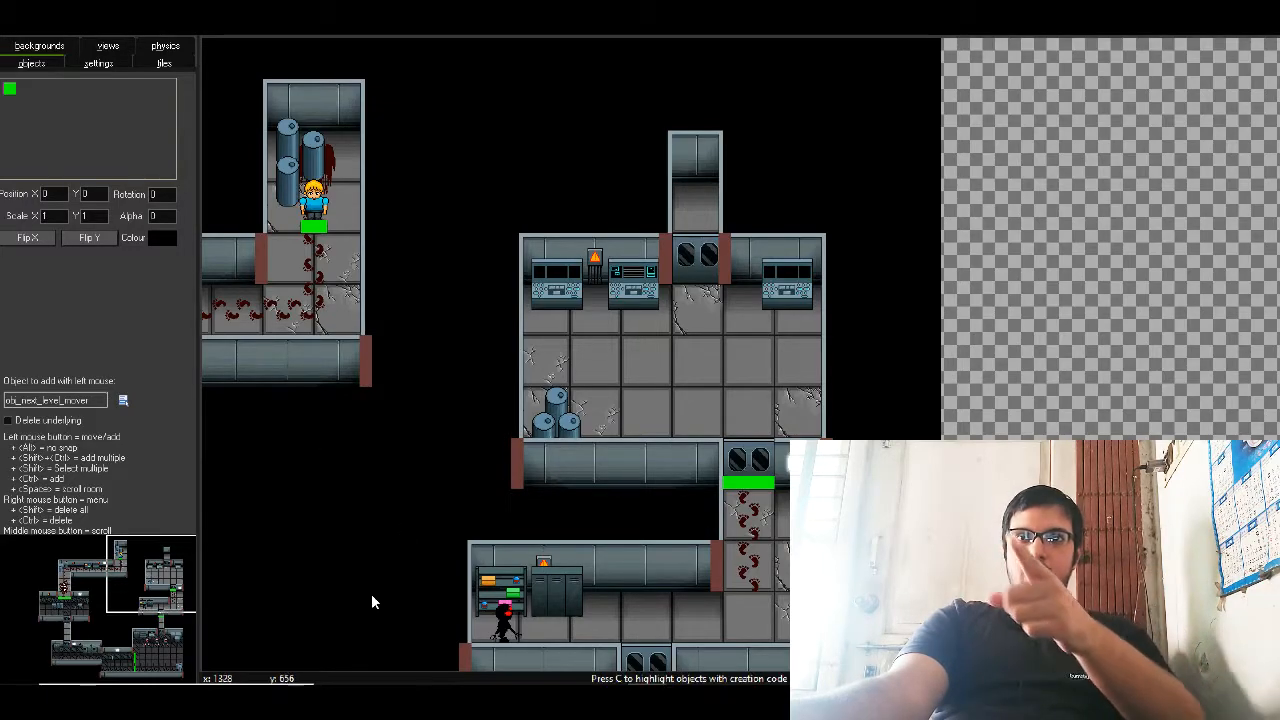
left_click(116, 618)
left_click_drag(116, 618, 145, 631)
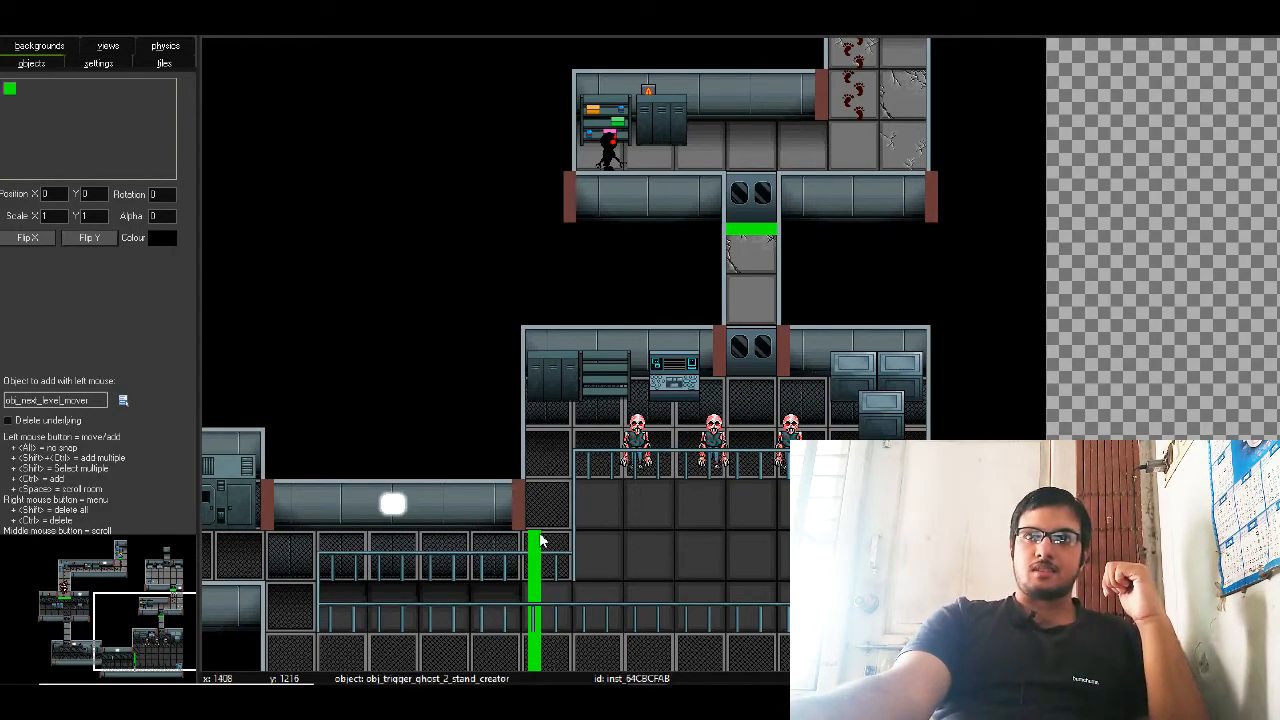
left_click_drag(104, 616, 103, 545)
left_click(6, 40)
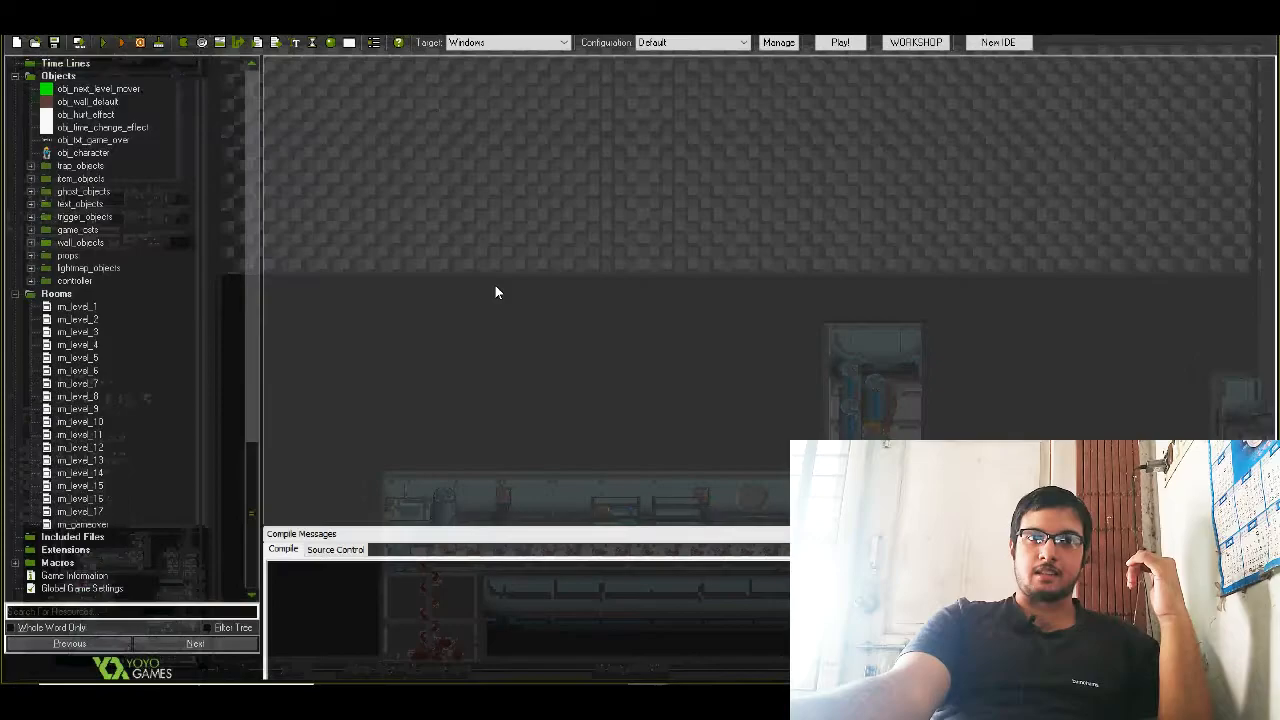
- Open rm_level_17 enlarged for object placement and look over its southwestern rooms
double_click(62, 512)
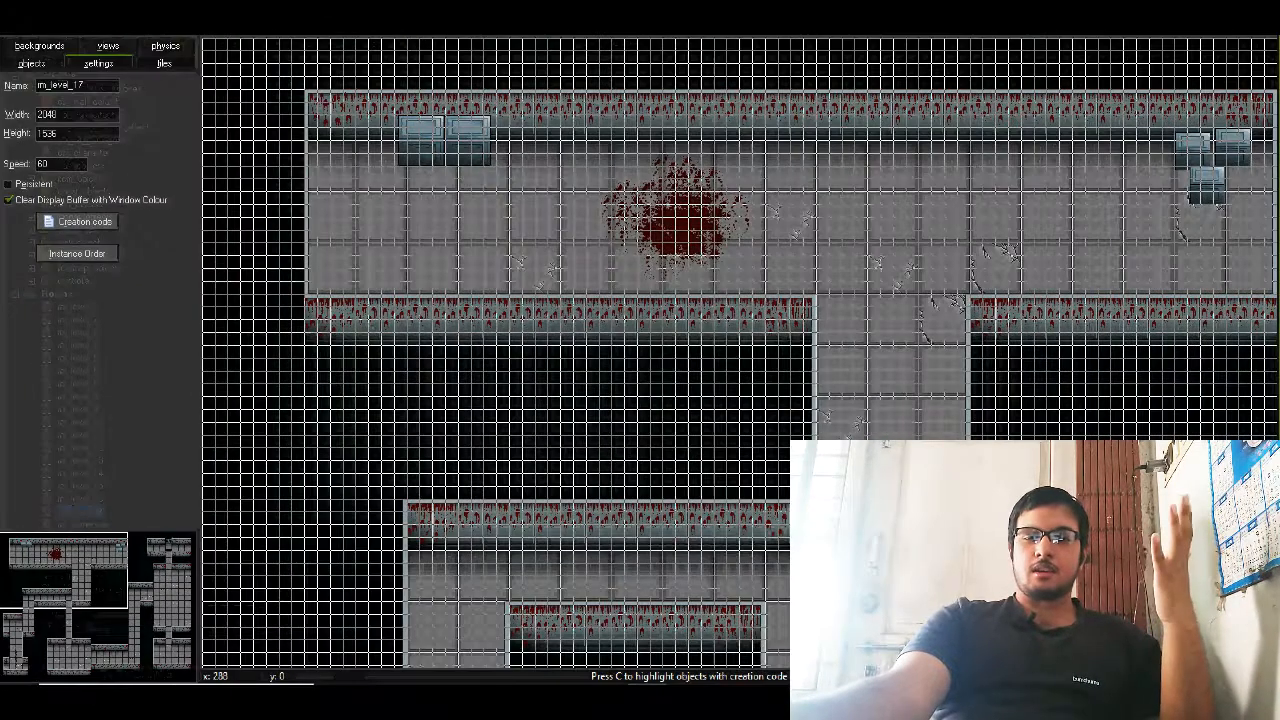
left_click(33, 65)
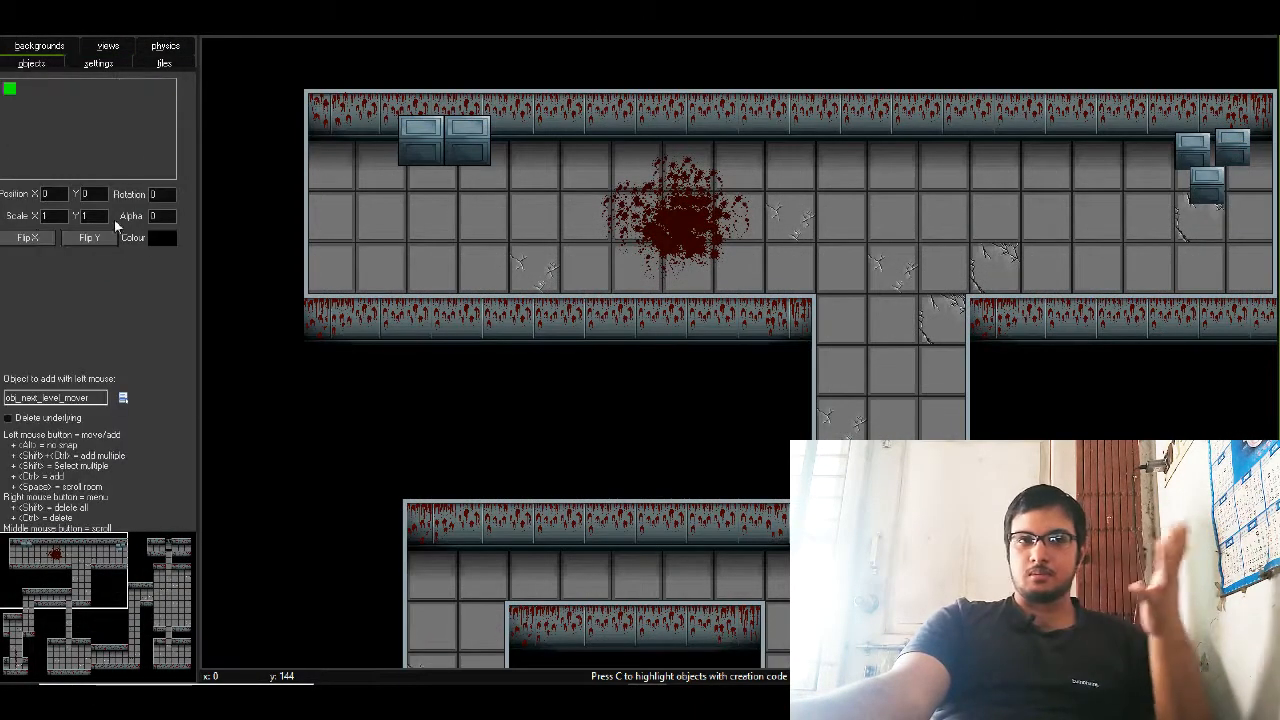
left_click_drag(68, 570, 55, 658)
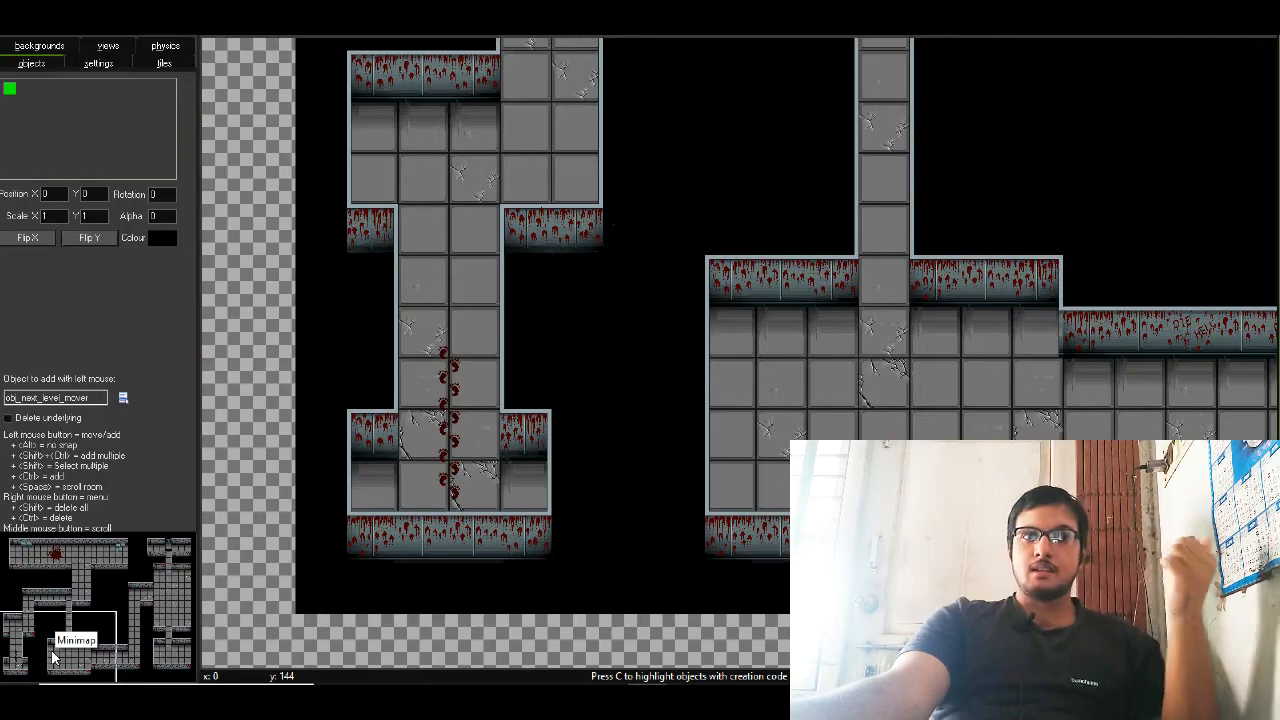
left_click_drag(55, 658, 62, 649)
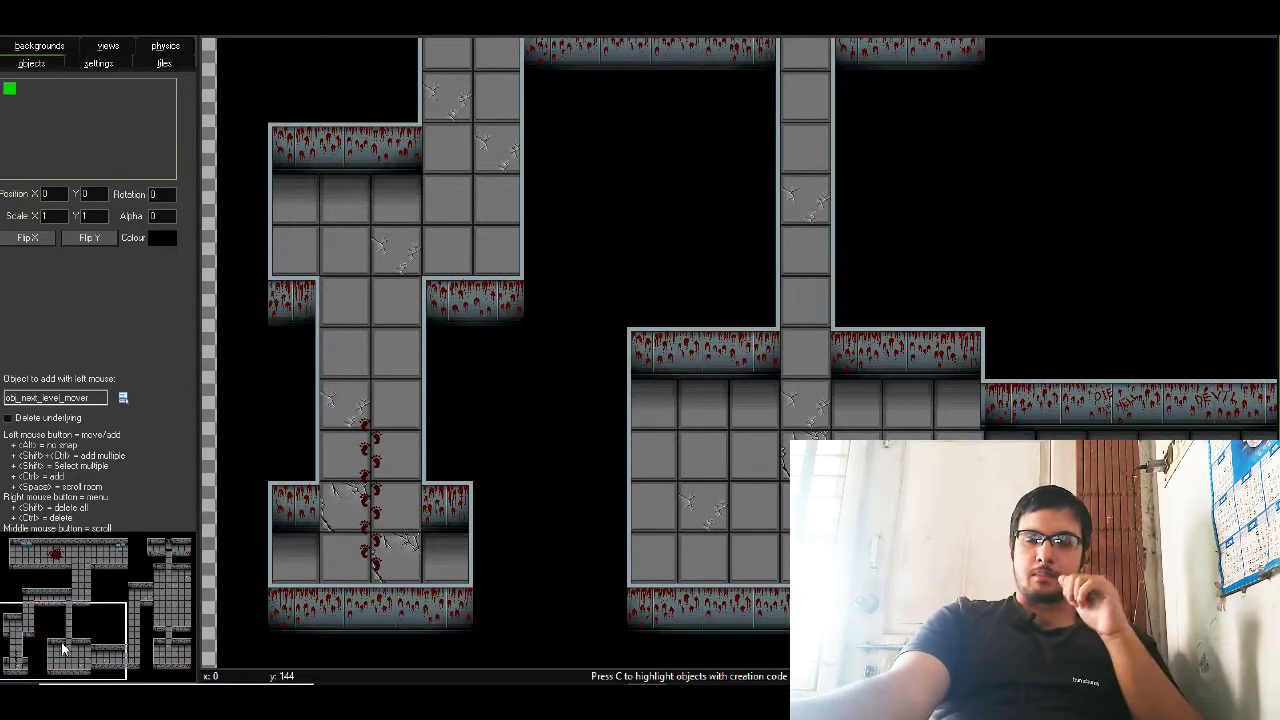
left_click_drag(62, 648, 61, 650)
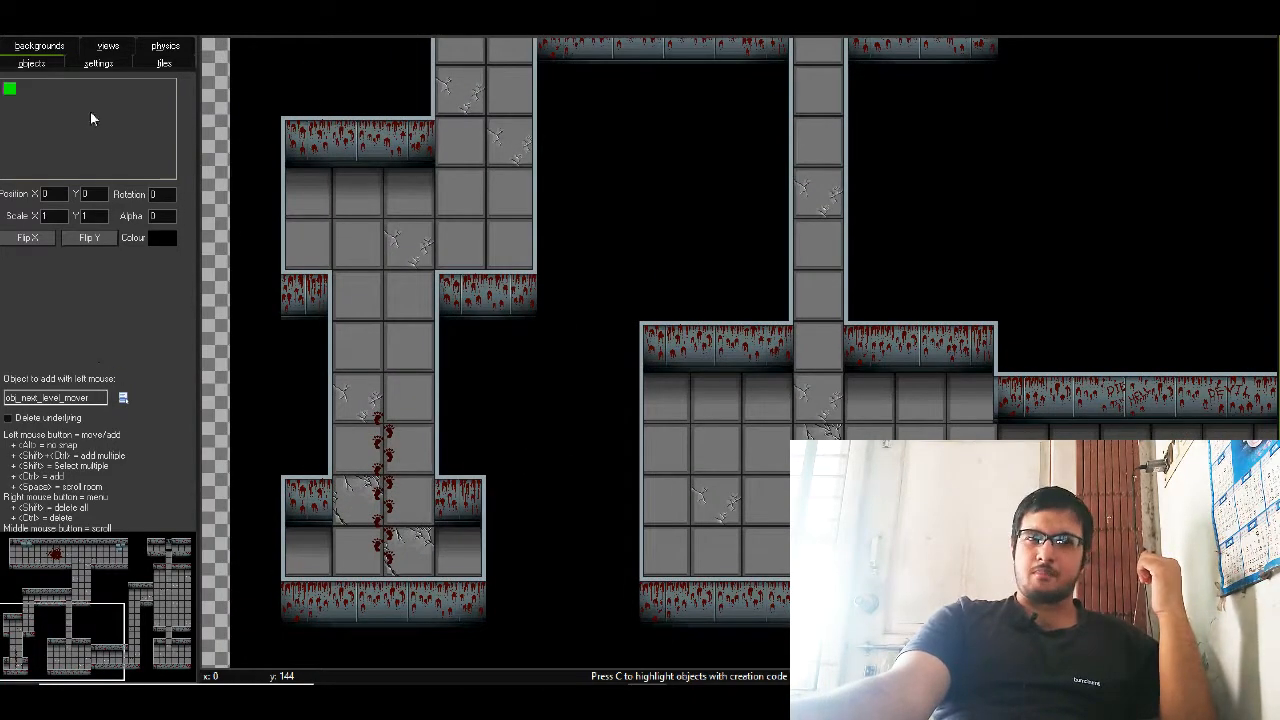
- On tile layer 1000300 with Delete underlying off, place two adjacent bg_blood_spat_6 tiles down the narrow central corridor, ending at x 704, y 832
left_click(166, 63)
left_click(82, 470)
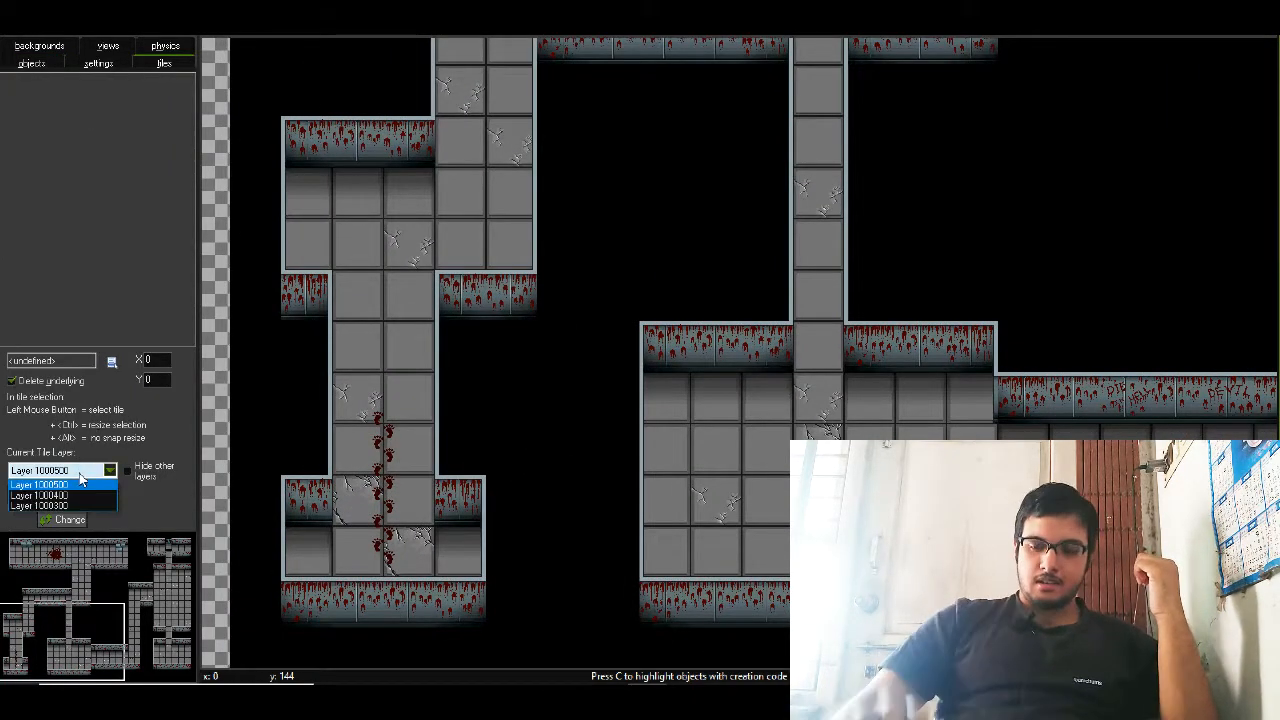
left_click(50, 505)
left_click(111, 362)
key("Up")
key("Up")
key("Up")
key("Up")
key("Up")
key("Up")
key("Up")
key("Up")
key("Up")
key("Up")
key("Up")
key("Up")
key("Up")
key("Up")
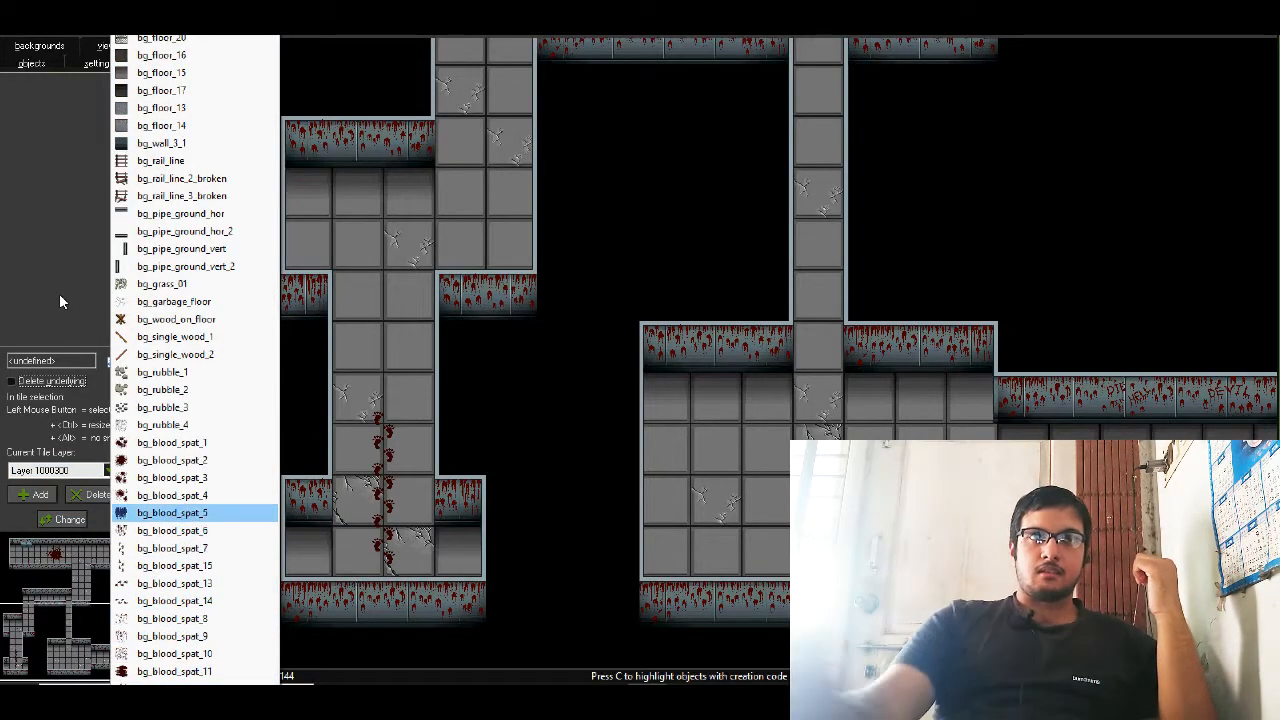
key("Down")
key("Down")
key("Down")
key("Down")
key("Return")
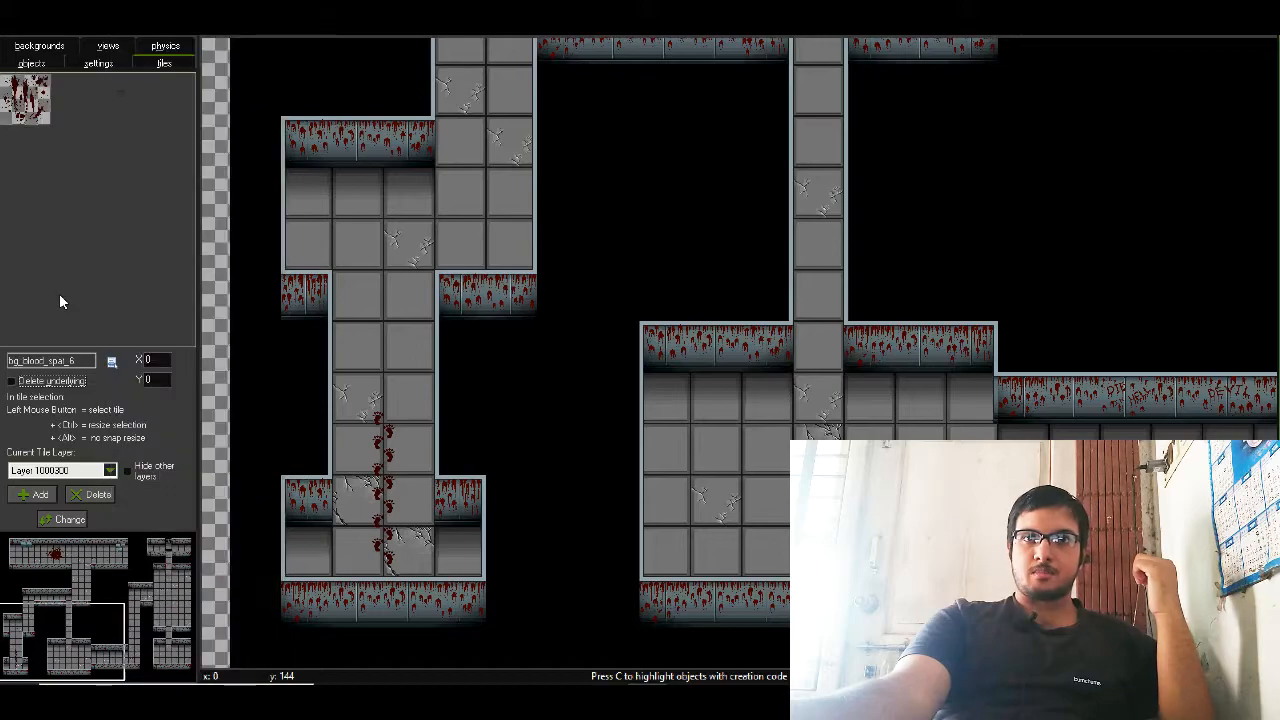
mouse_move(80, 645)
left_mouse_down()
mouse_move(72, 612)
mouse_move(84, 628)
left_mouse_up()
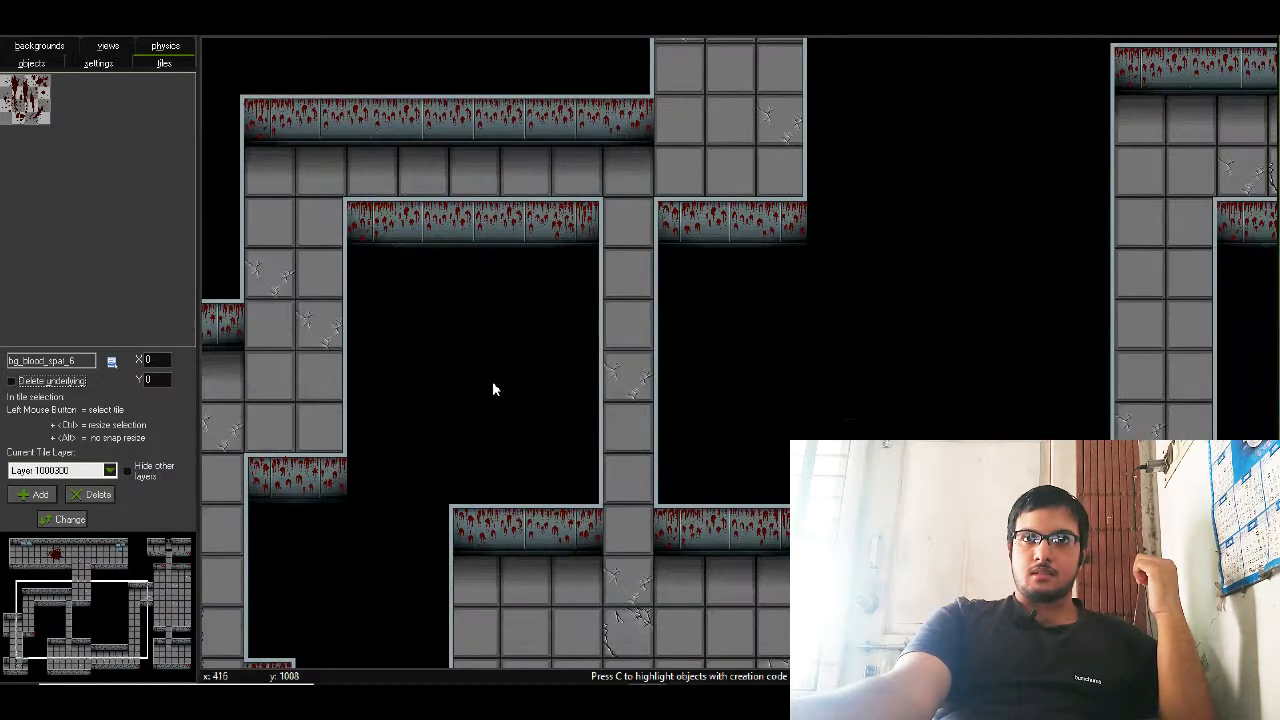
left_click_drag(728, 285, 609, 251)
left_click(608, 318)
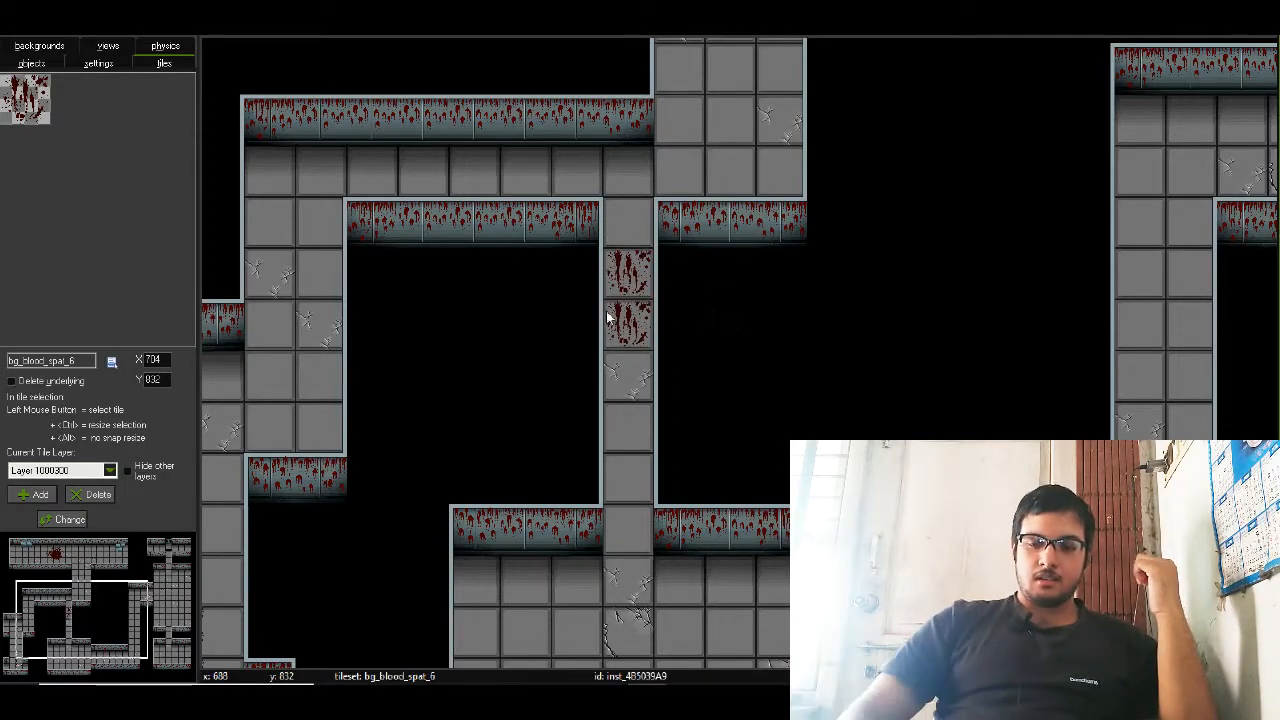
- Place obj_door_3_closed from the props in the northern entrance of the bloodied central corridor
left_click(118, 364)
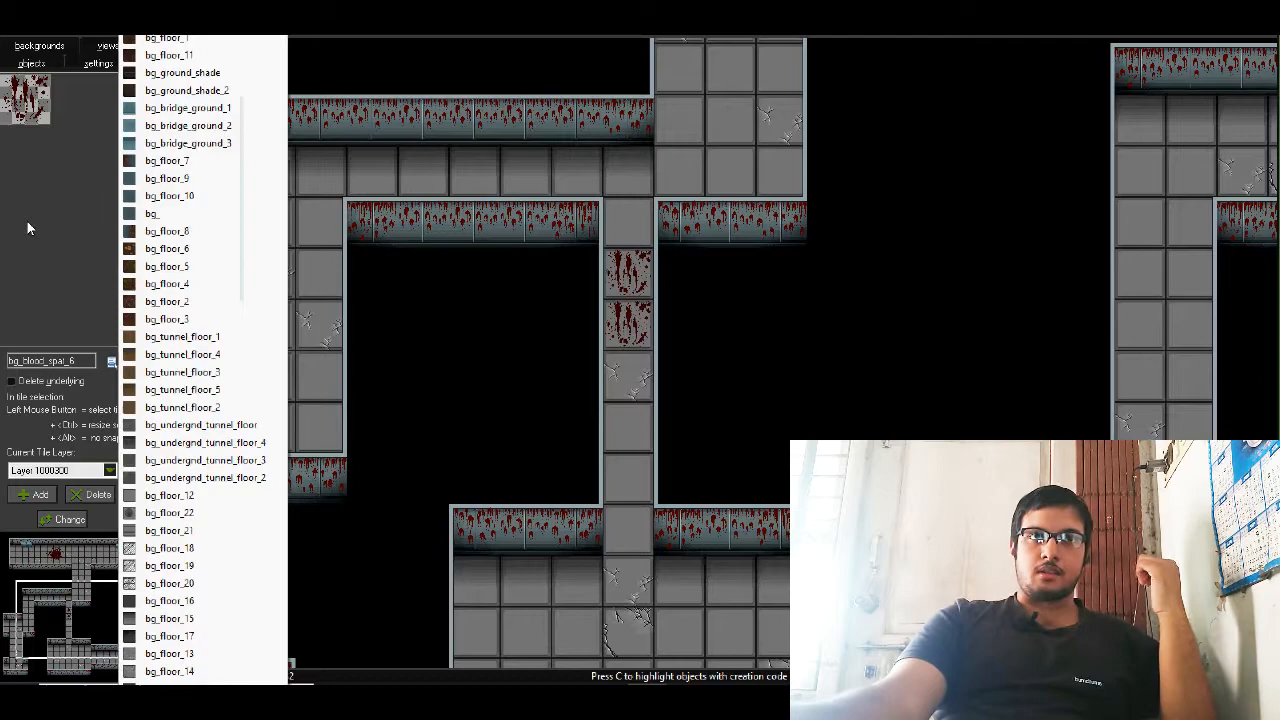
left_click(45, 63)
left_click(123, 398)
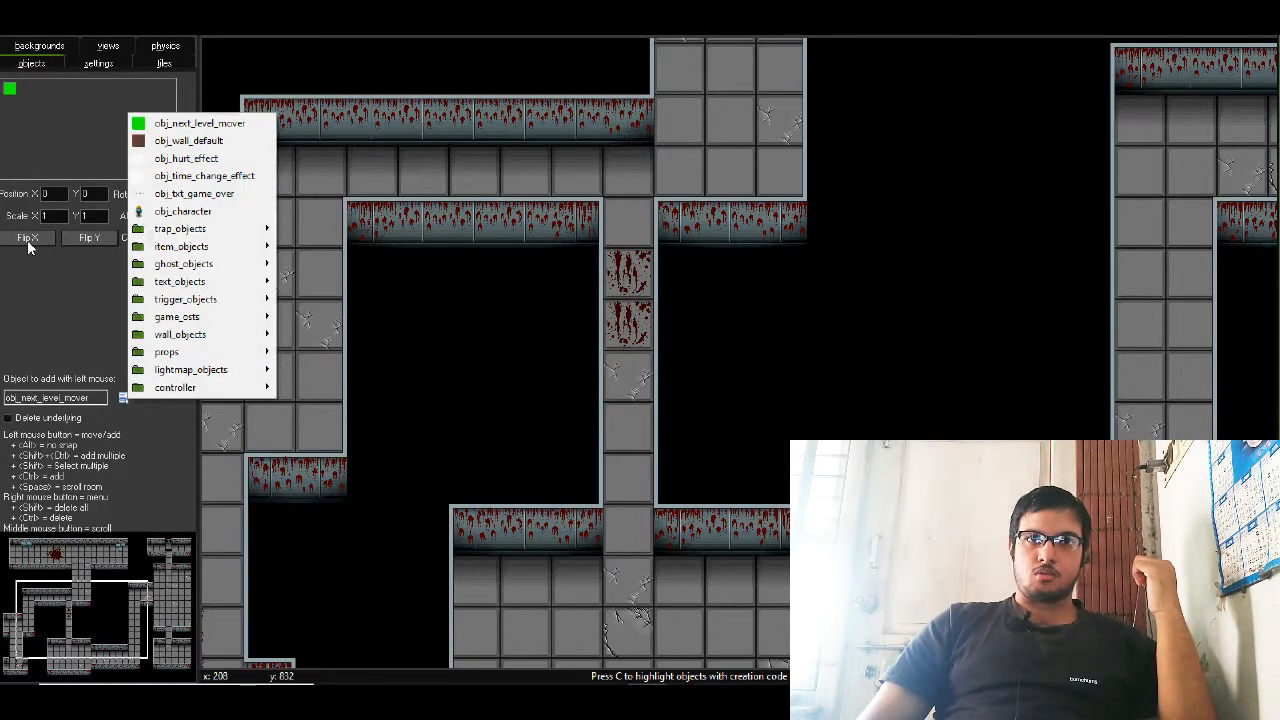
key("Up")
key("Up")
key("Up")
key("Right")
key("Left")
key("Right")
key("Up")
key("Up")
key("Up")
key("Up")
key("Up")
key("Up")
key("Up")
key("Up")
key("Up")
key("Up")
key("Up")
key("Up")
key("Up")
key("Up")
key("Up")
key("Up")
key("Up")
key("Up")
key("Up")
key("Up")
key("Up")
key("Up")
key("Up")
key("Up")
key("Up")
key("Up")
key("Up")
key("Up")
key("Up")
key("Return")
left_click(475, 350)
left_click_drag(559, 258, 610, 210)
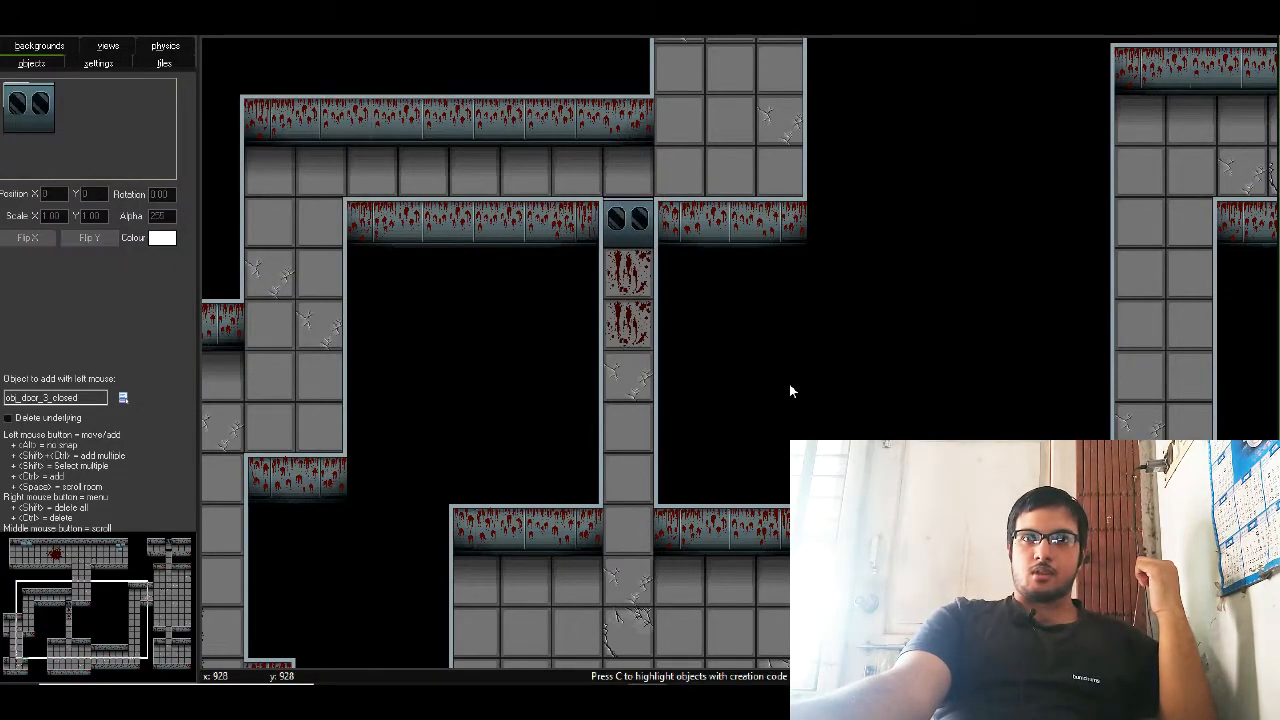
- Choose obj_metal_rack_2 from the props as the object to add for the large northern hall
left_click_drag(126, 615, 81, 560)
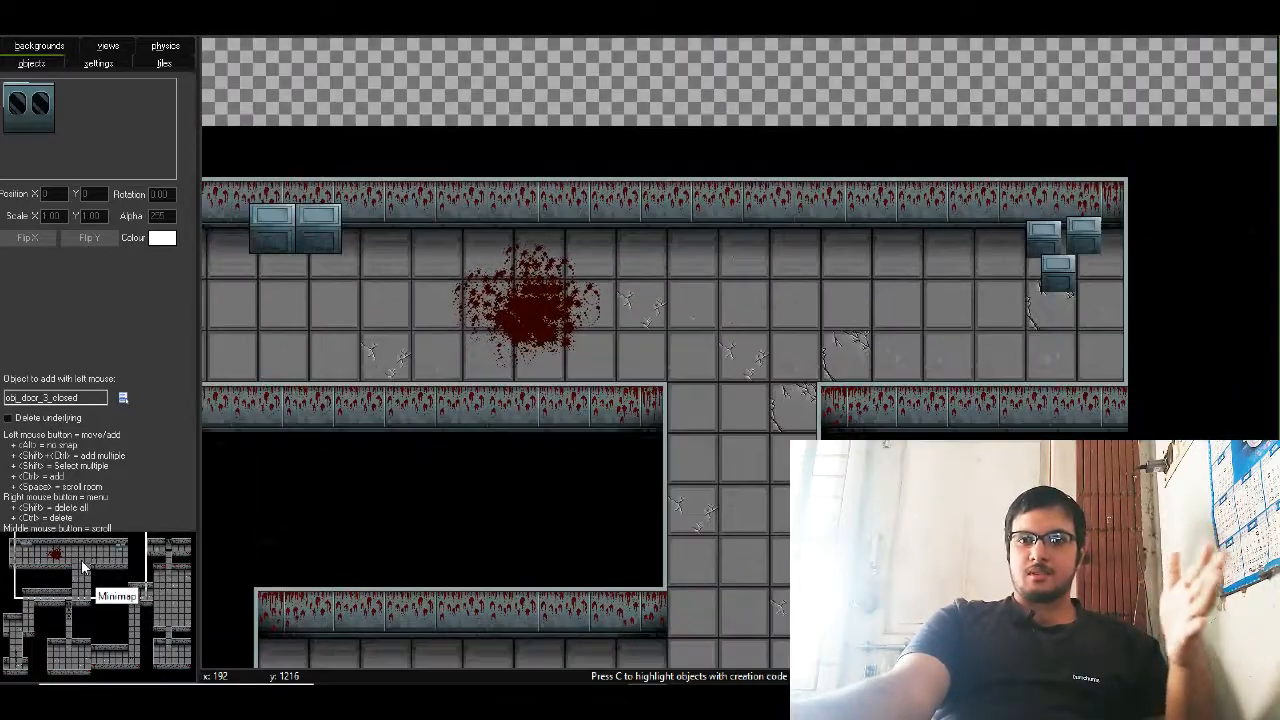
left_click(122, 400)
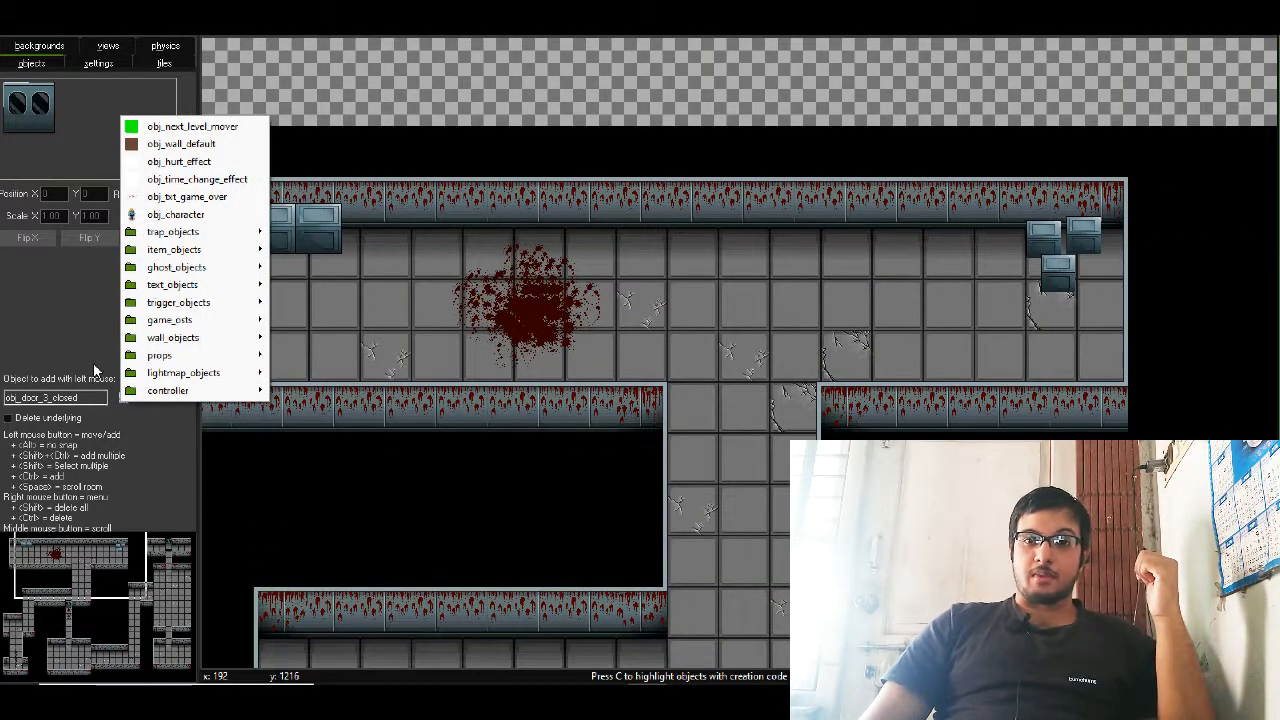
key("Up")
key("Up")
key("Up")
key("Right")
key("Up")
key("Up")
key("Up")
key("Up")
key("Up")
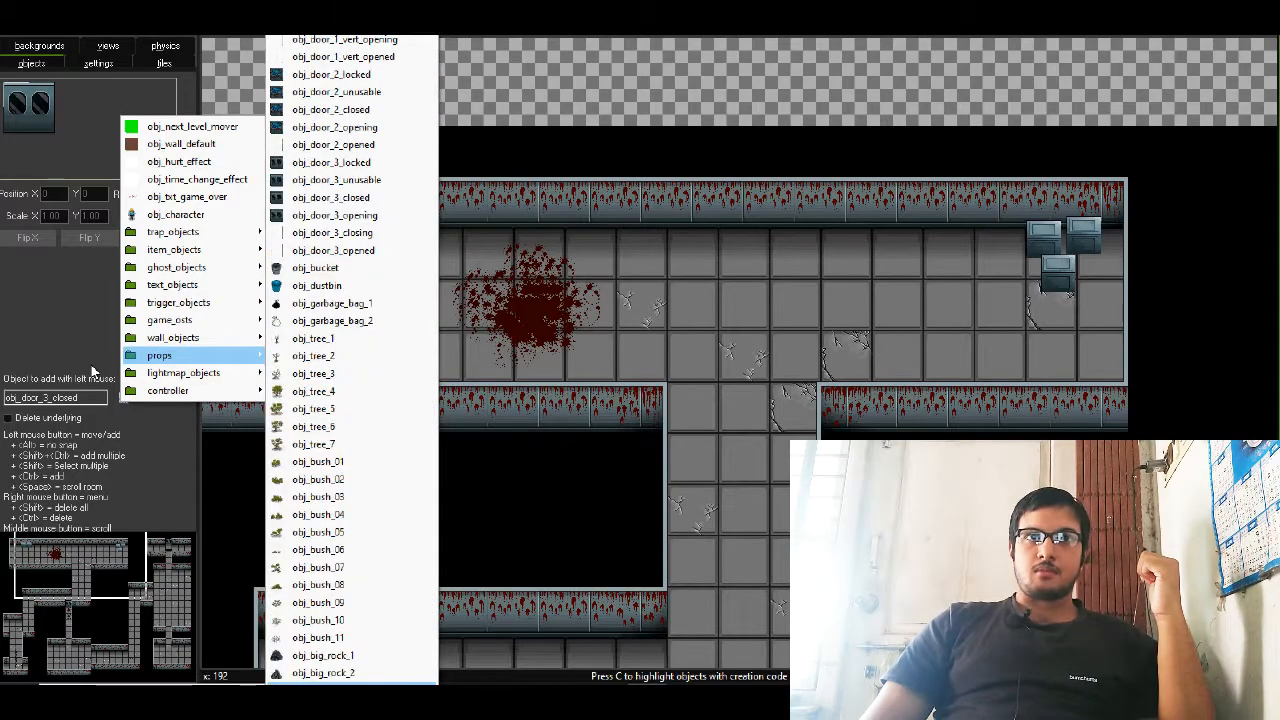
key("Up")
key("Up")
key("Up")
key("Up")
key("Up")
key("Up")
key("Up")
key("Up")
key("Up")
key("Up")
key("Up")
key("Up")
key("Up")
key("Up")
key("Up")
key("Up")
key("Up")
key("Up")
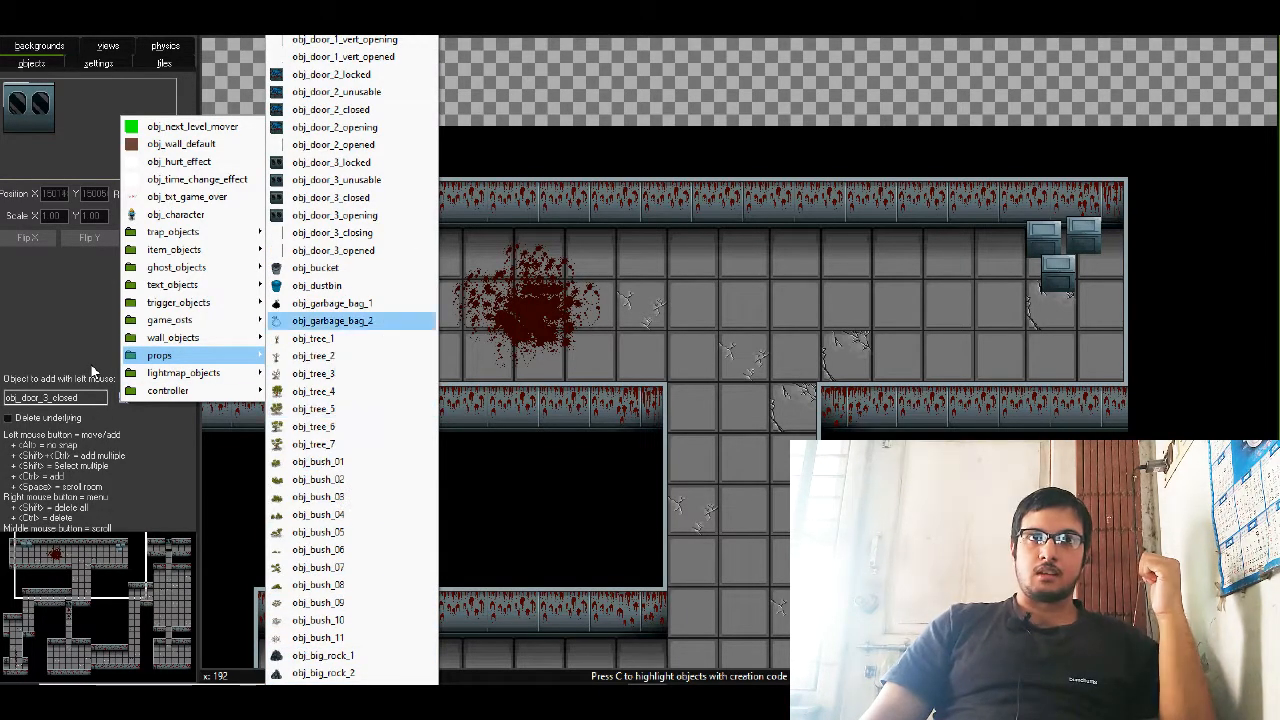
key("Up")
key("Up")
key("Up")
key("Up")
key("Up")
key("Up")
key("Up")
key("Up")
key("Up")
key("Up")
key("Up")
key("Up")
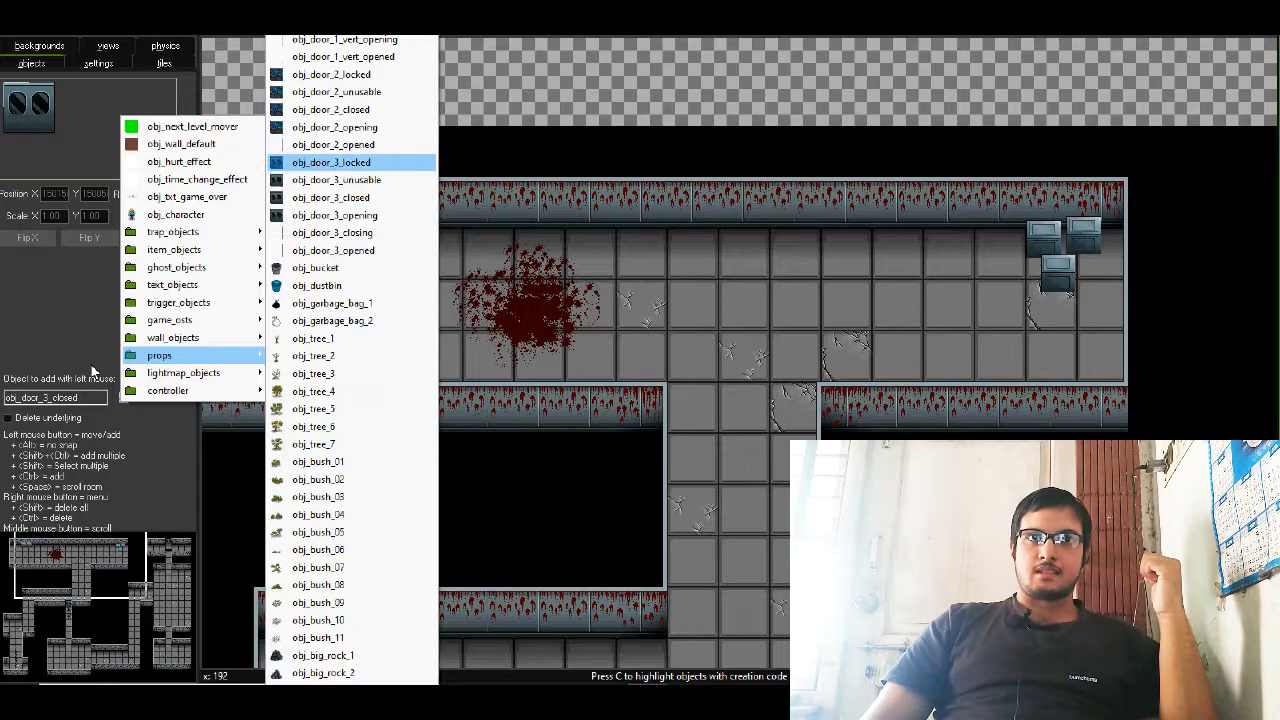
key("Up")
key("Up")
key("Up")
key("Up")
key("Up")
key("Up")
key("Up")
key("Up")
key("Up")
key("Up")
key("Up")
key("Up")
key("Up")
key("Up")
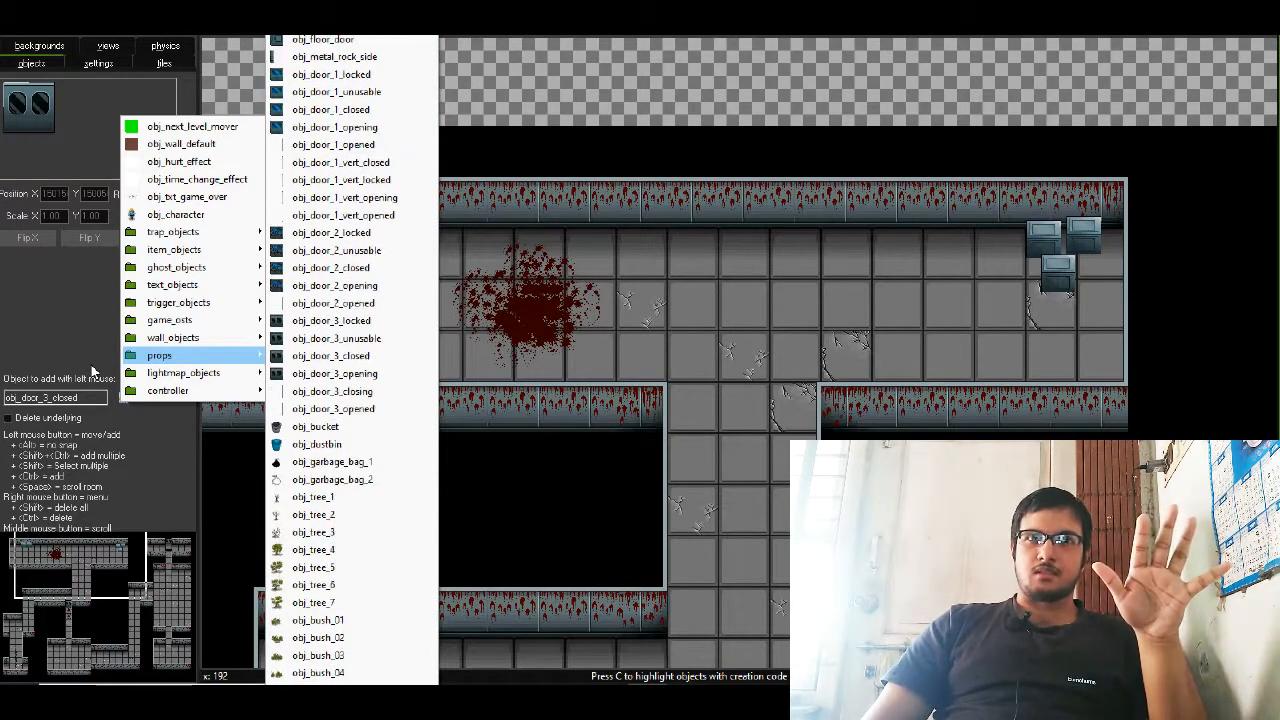
key("Up")
key("Up")
key("Up")
key("Up")
key("Up")
key("Up")
key("Up")
key("Up")
key("Up")
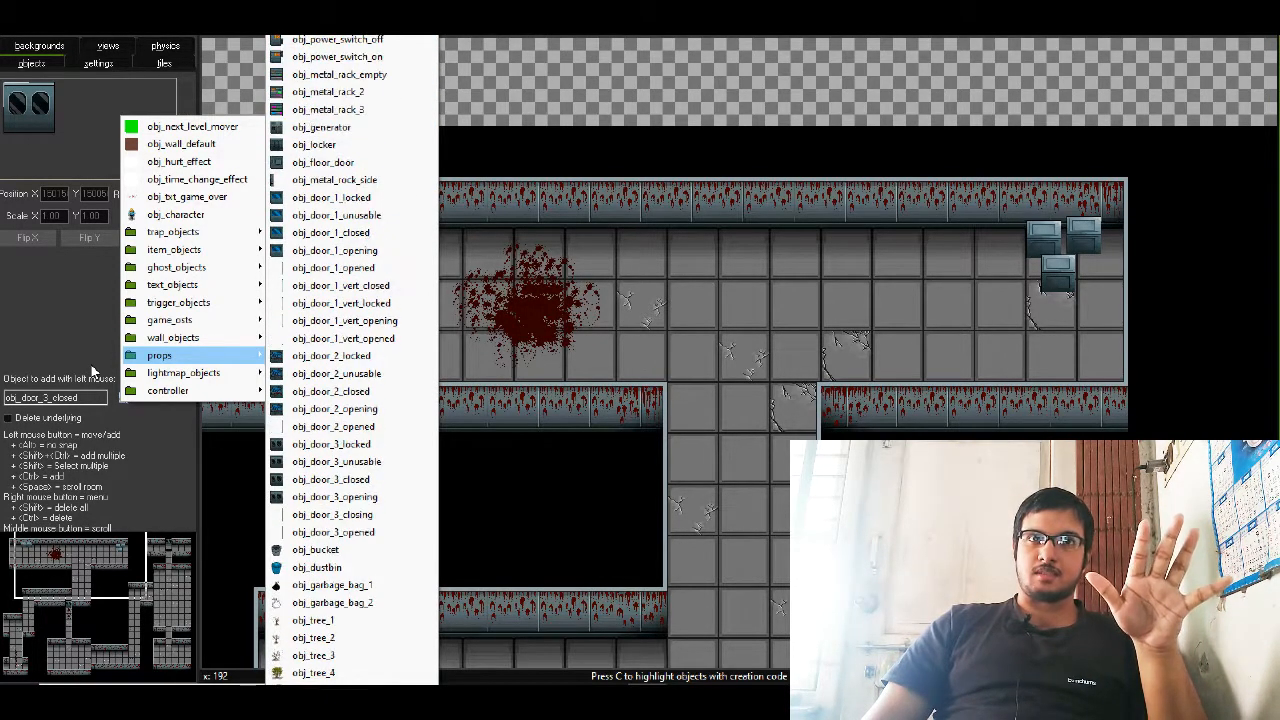
key("Down")
key("Down")
key("Down")
key("Down")
key("Down")
key("Down")
key("Down")
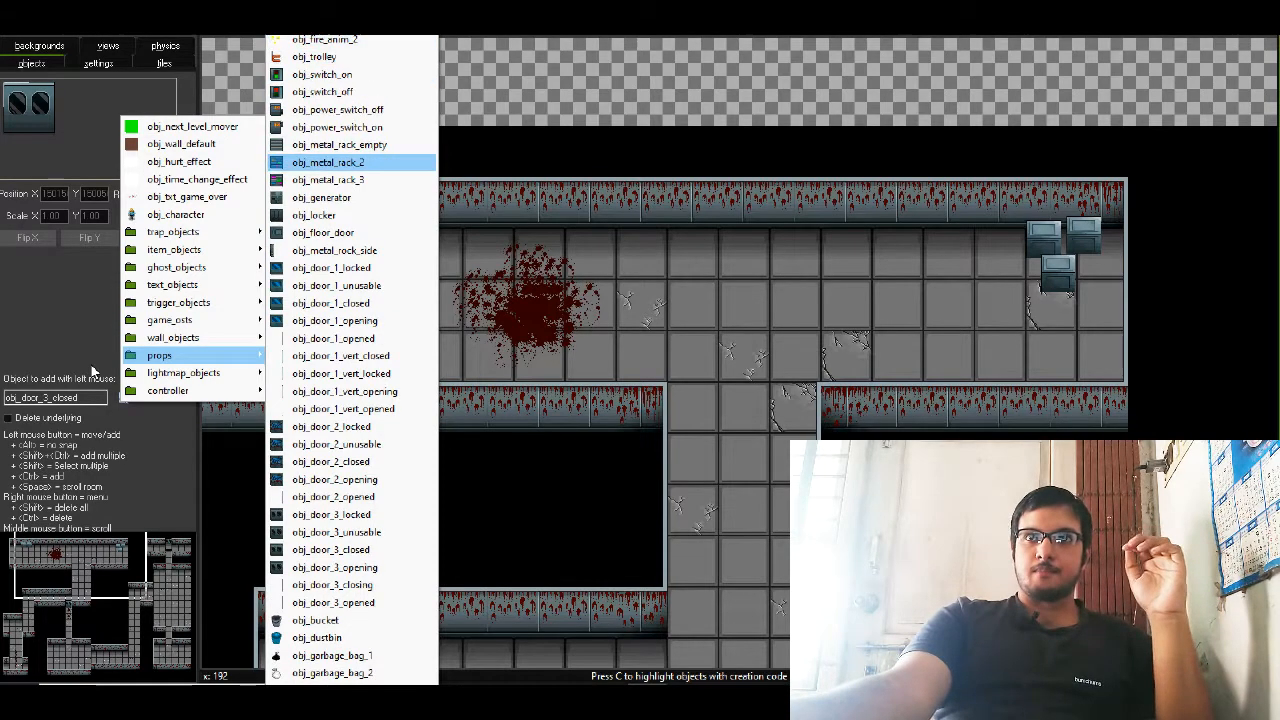
key("Return")
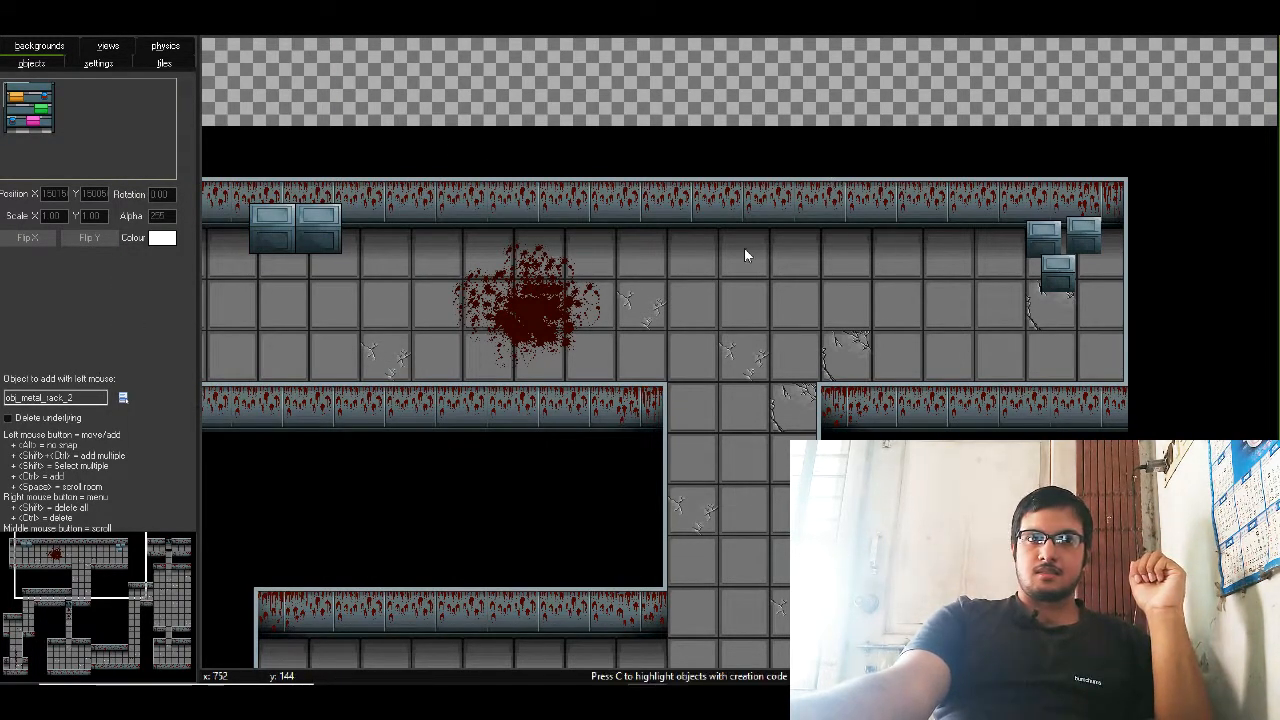
- Place four obj_card_boxes from the props in the northern hall: three clustered at the north wall and one near the southeastern corner
left_click(122, 397)
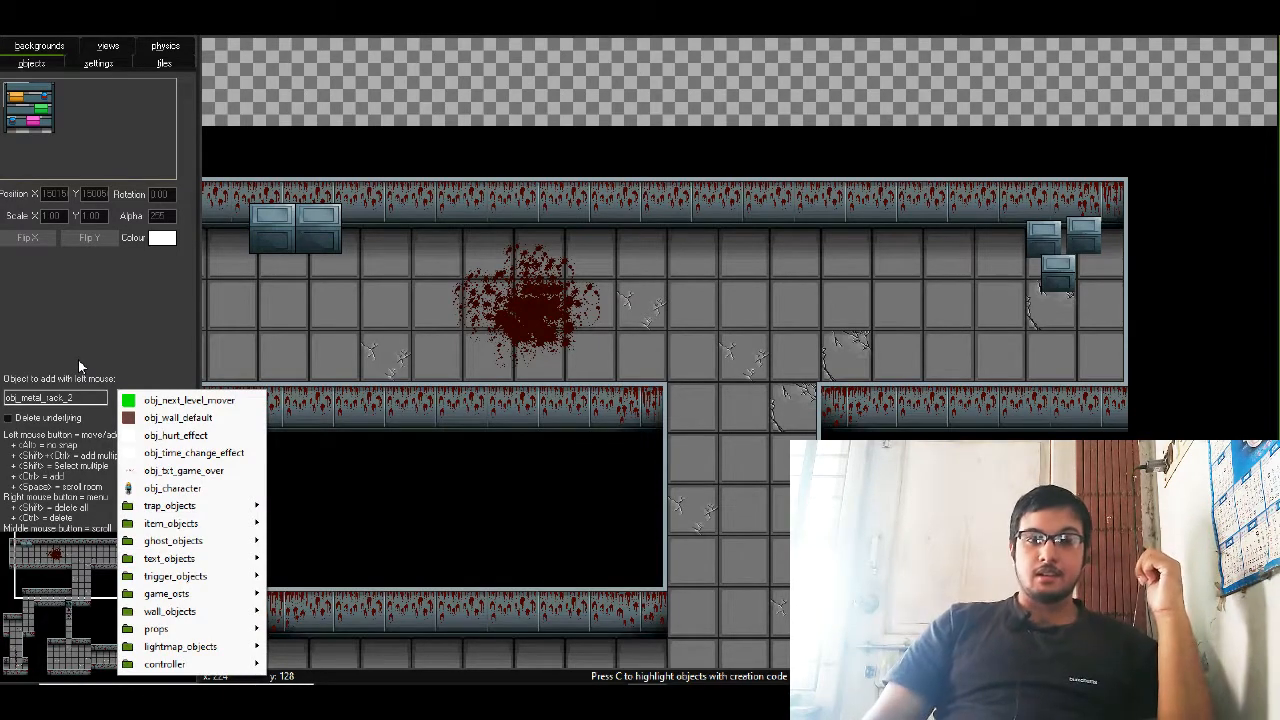
key("Up")
key("Up")
key("Up")
key("Right")
key("Down")
key("Down")
key("Down")
key("Down")
key("Down")
key("Down")
key("Down")
key("Down")
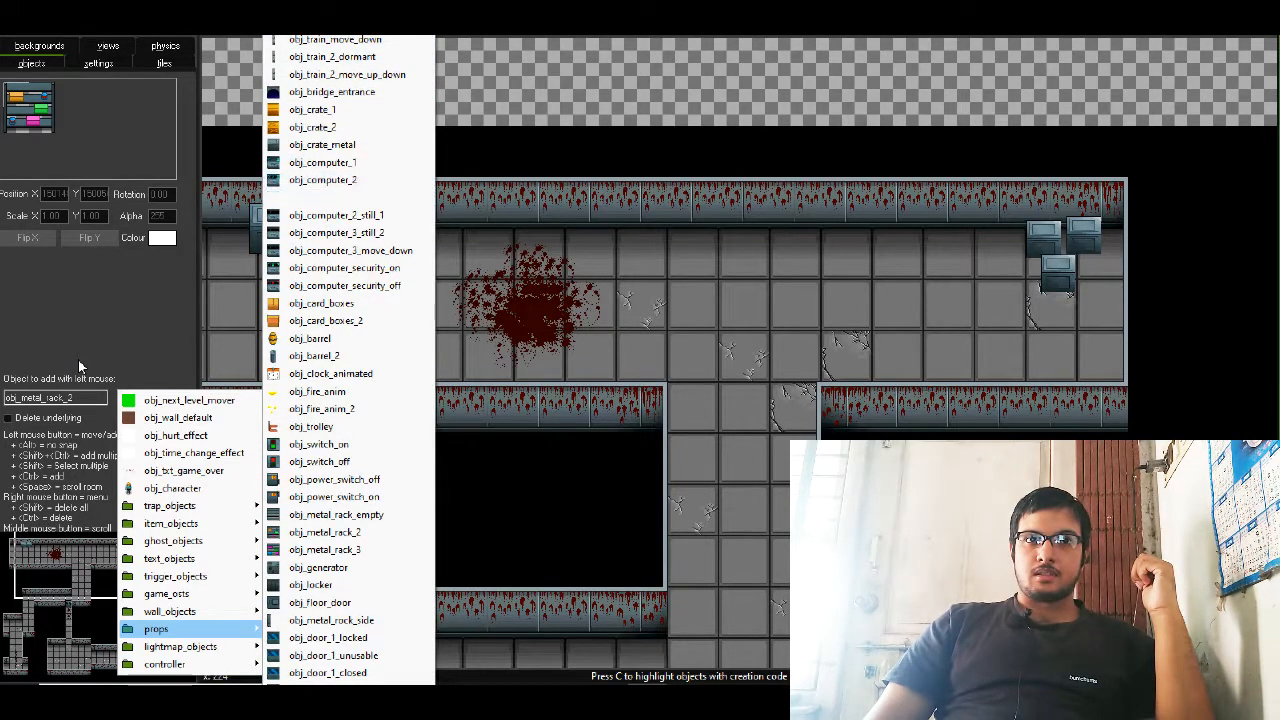
key("Down")
key("Down")
key("Down")
key("Down")
key("Down")
key("Down")
key("Down")
key("Down")
key("Down")
key("Down")
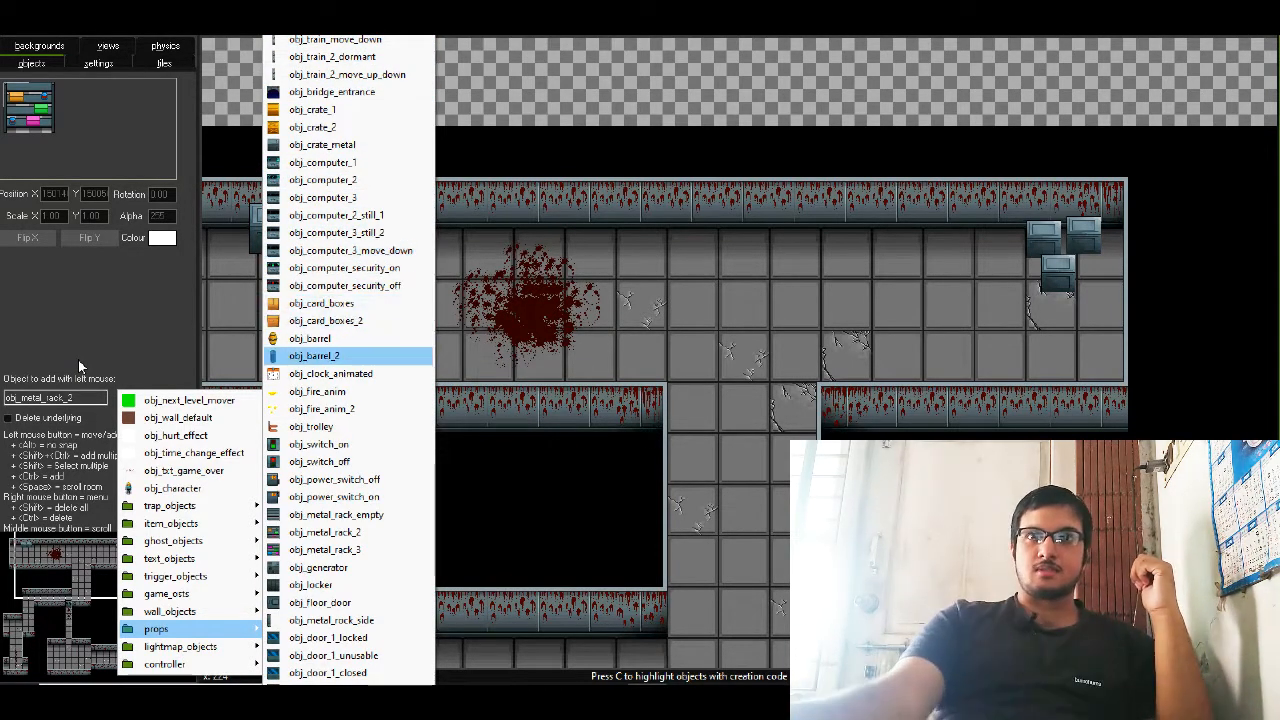
key("Up")
key("Up")
key("Return")
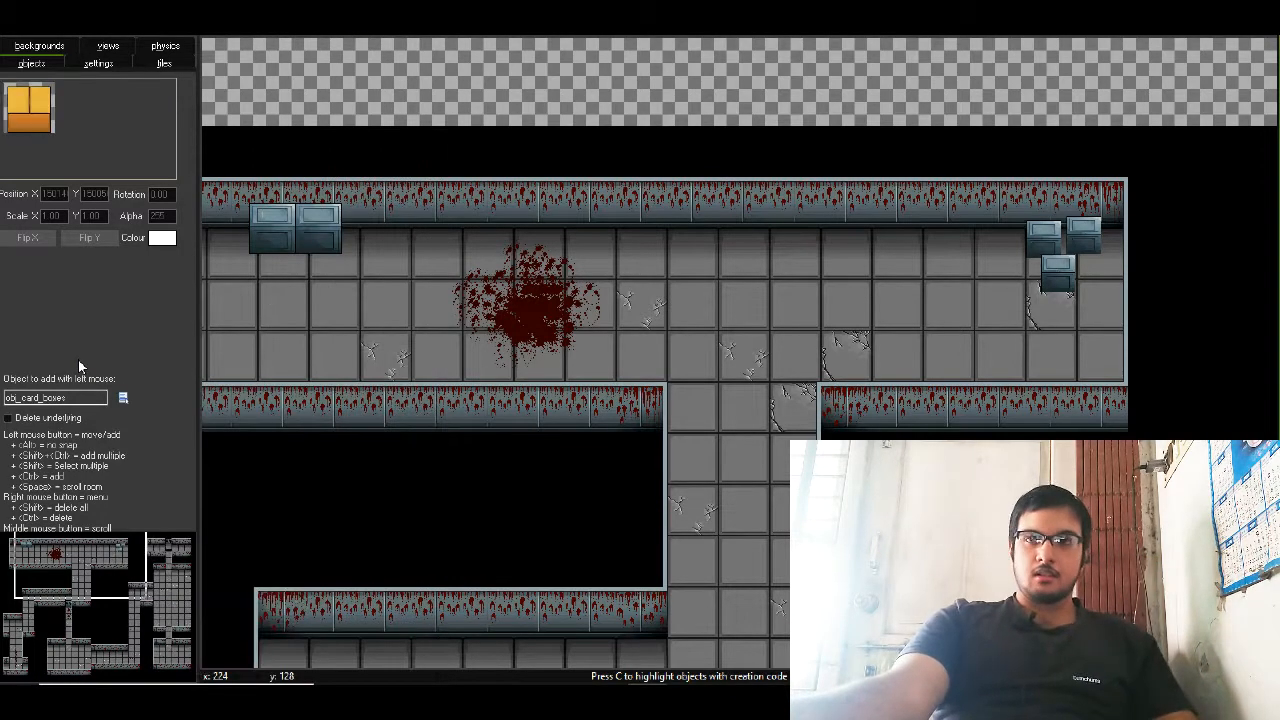
left_click(851, 211)
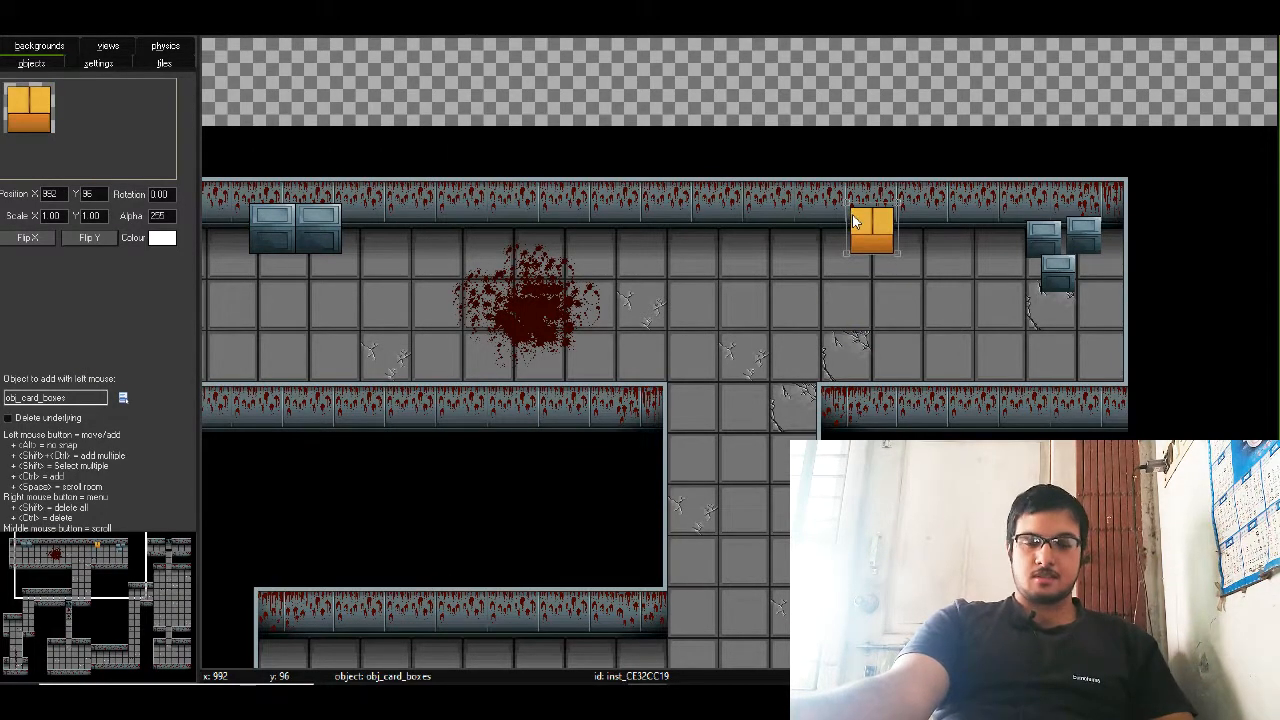
left_click_drag(844, 227, 822, 232)
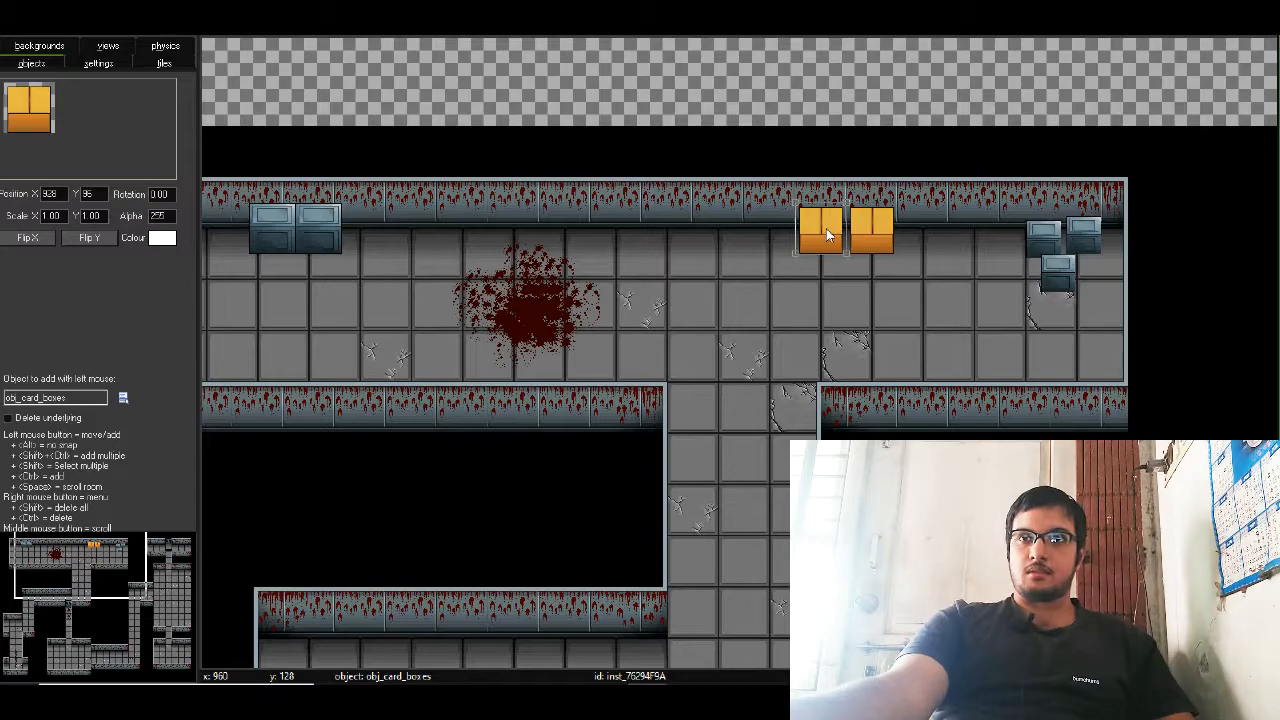
left_click(826, 250)
left_click(977, 271)
left_click_drag(1000, 300, 775, 270)
left_click_drag(878, 265, 1073, 371)
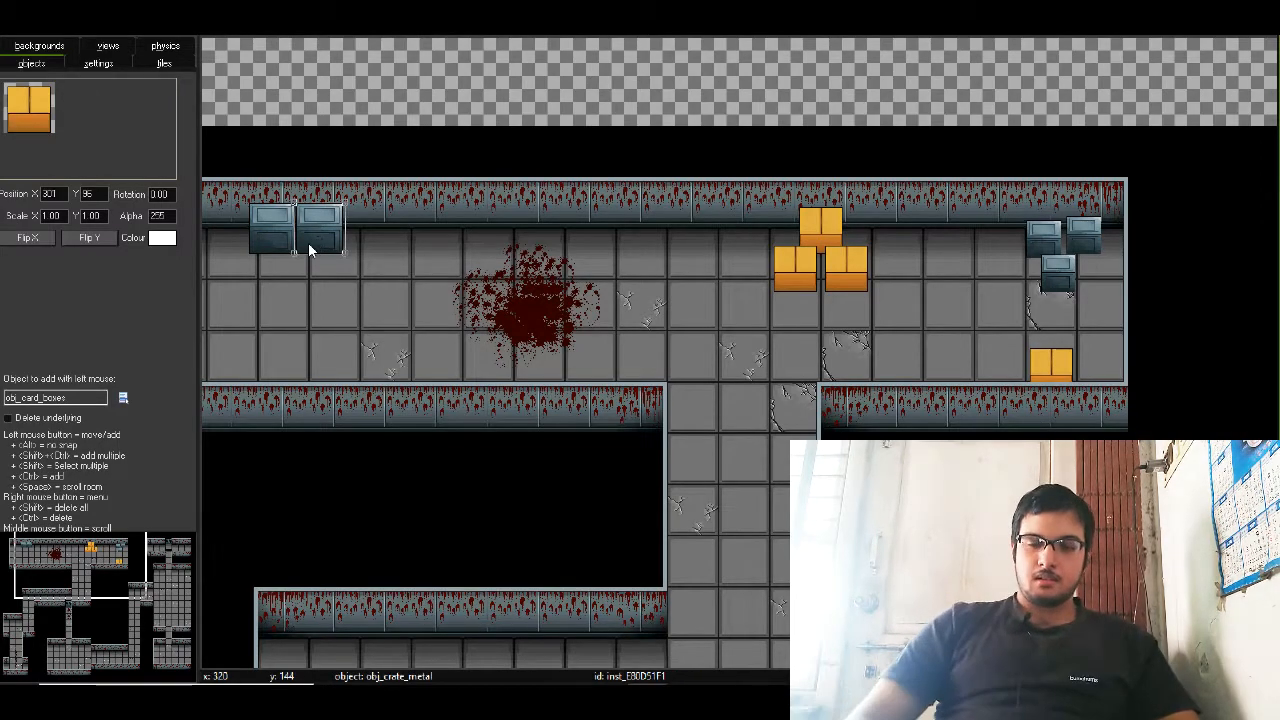
- Place three obj_metal_rack_empty from the props along the hall's north wall, one west of the clustered boxes and two east of them
left_click(119, 396)
key("Up")
key("Up")
key("Up")
key("Up")
key("Down")
key("Right")
key("Down")
key("Down")
key("Down")
key("Down")
key("Down")
key("Down")
key("Down")
key("Down")
key("Down")
key("Down")
key("Down")
key("Down")
key("Down")
key("Down")
key("Down")
key("Down")
key("Down")
key("Down")
key("Down")
key("Down")
key("Down")
key("Down")
key("Down")
key("Down")
key("Down")
key("Down")
key("Down")
key("Down")
key("Return")
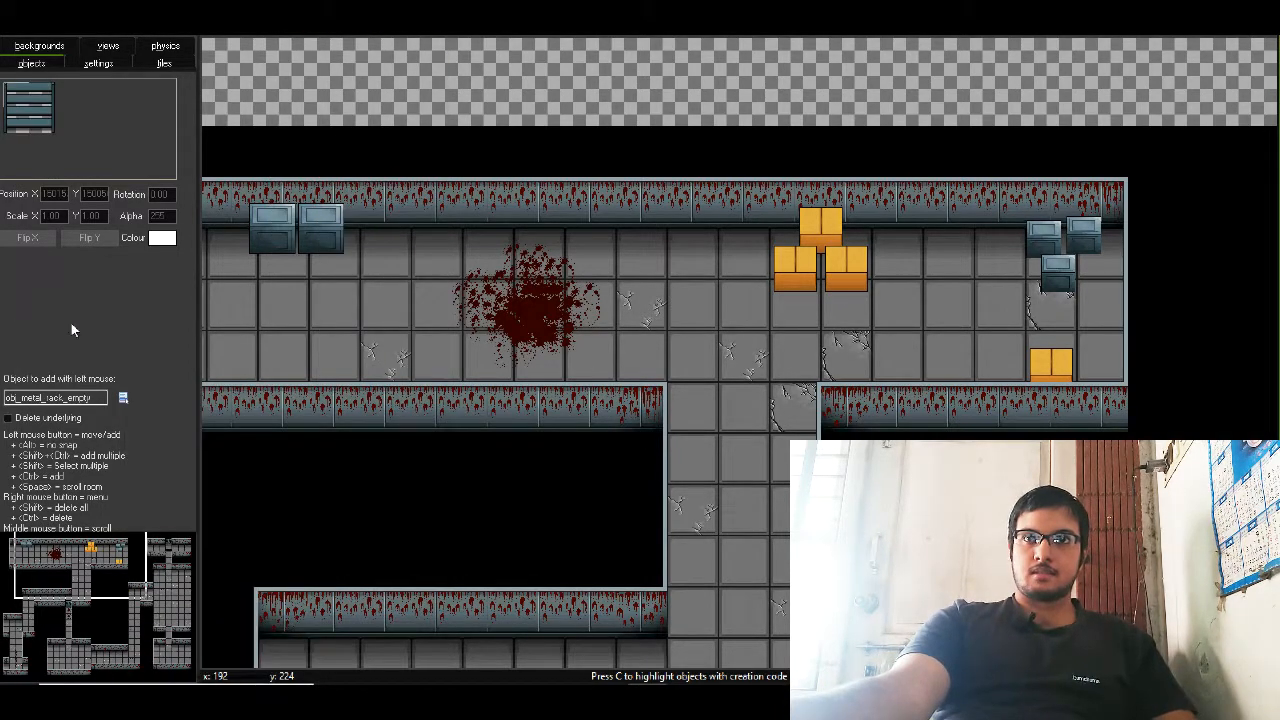
left_click(688, 209)
left_click(631, 237)
left_click_drag(631, 237, 959, 217)
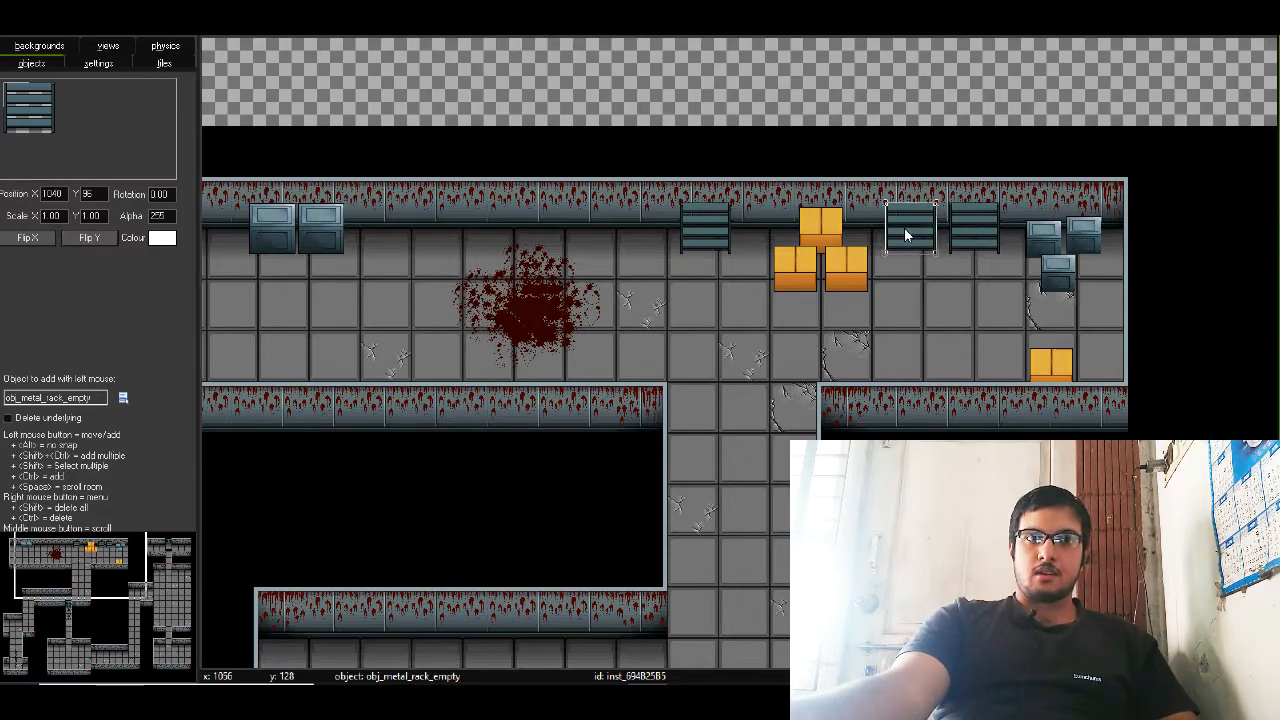
- Place two more empty metal racks east of the two large metal crates and delete the single rack just west of the clustered boxes
left_click(338, 238)
mouse_move(82, 548)
left_mouse_down()
mouse_move(44, 542)
mouse_move(99, 567)
mouse_move(47, 566)
mouse_move(60, 580)
mouse_move(72, 570)
left_mouse_up()
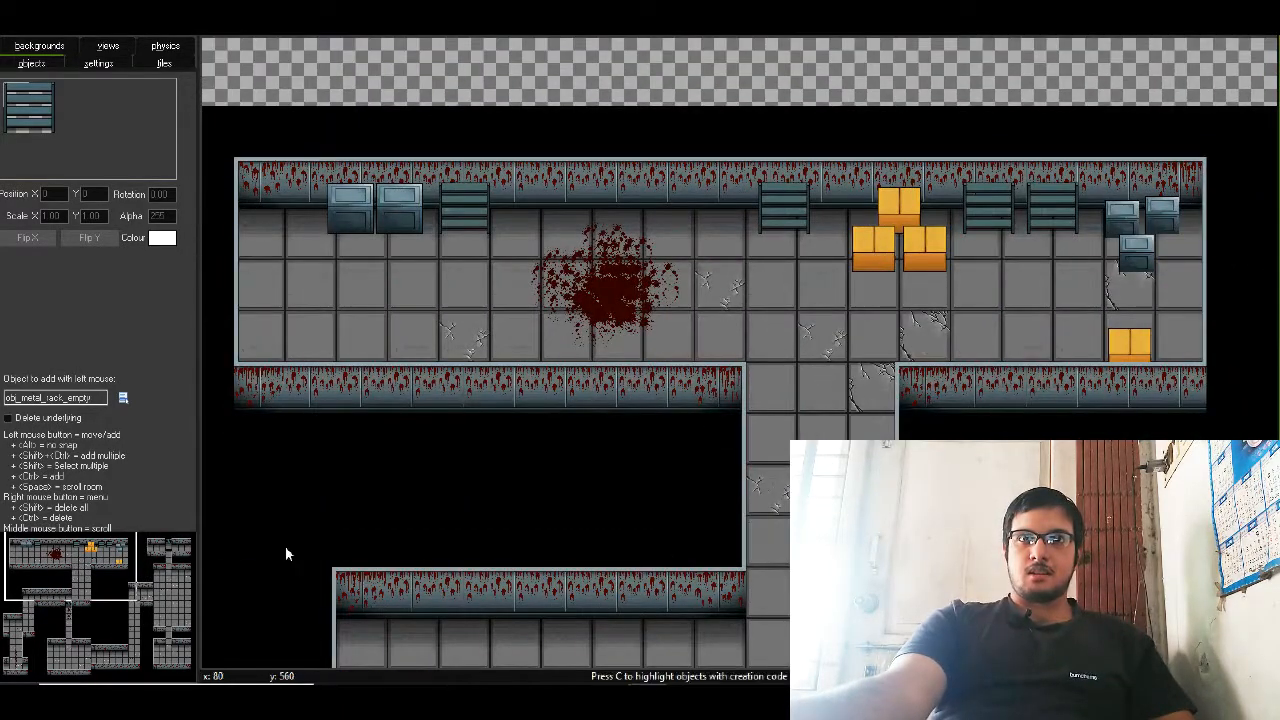
left_click(500, 210)
left_click(487, 214)
left_click_drag(448, 211, 513, 210)
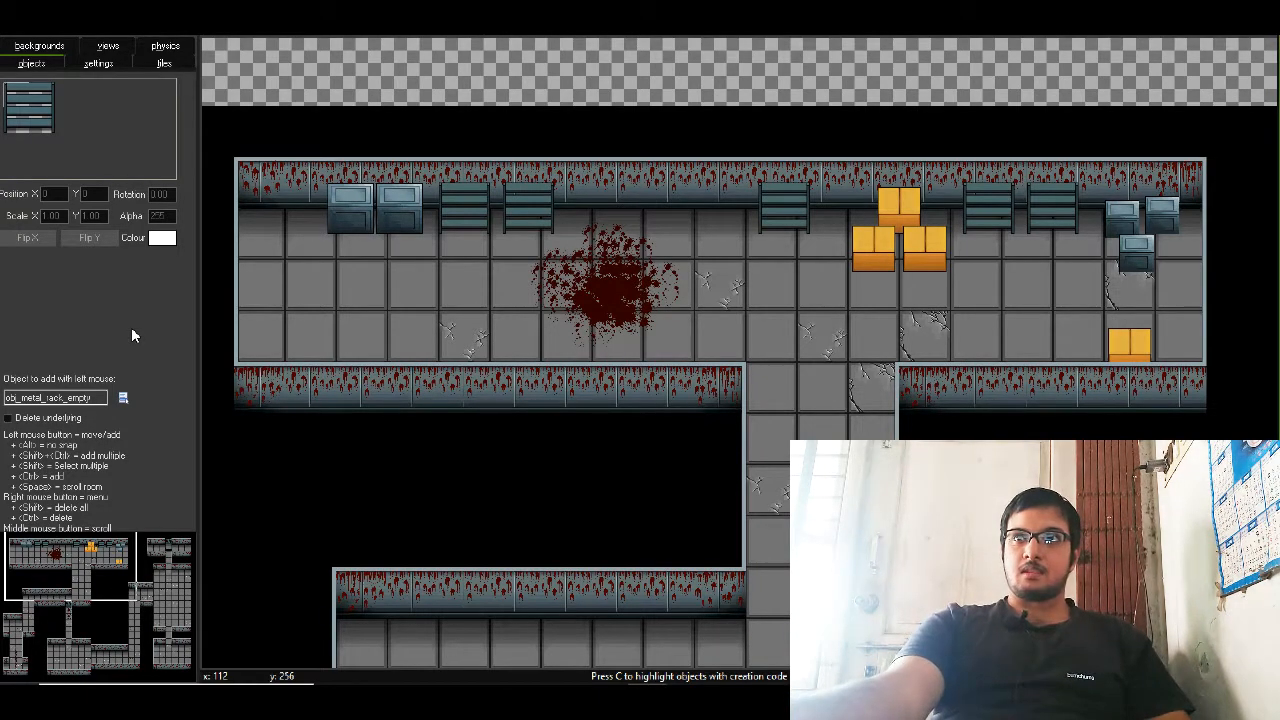
right_click(784, 217)
left_click(815, 229)
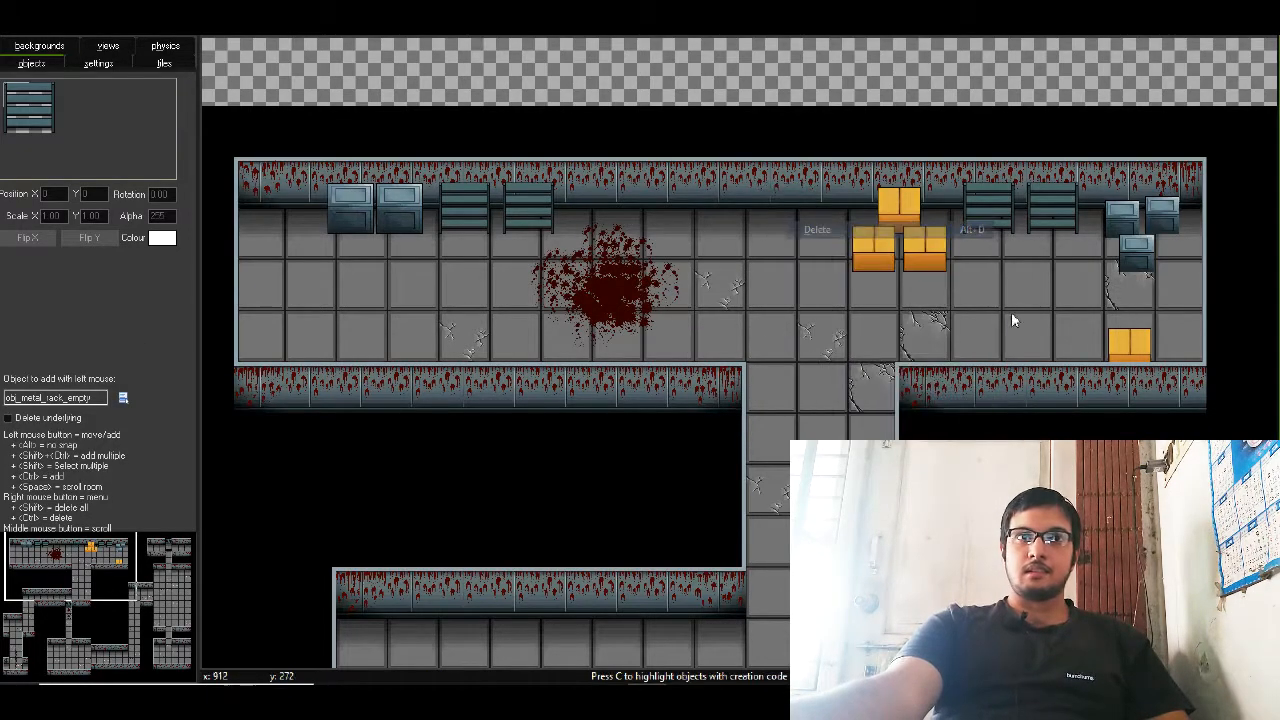